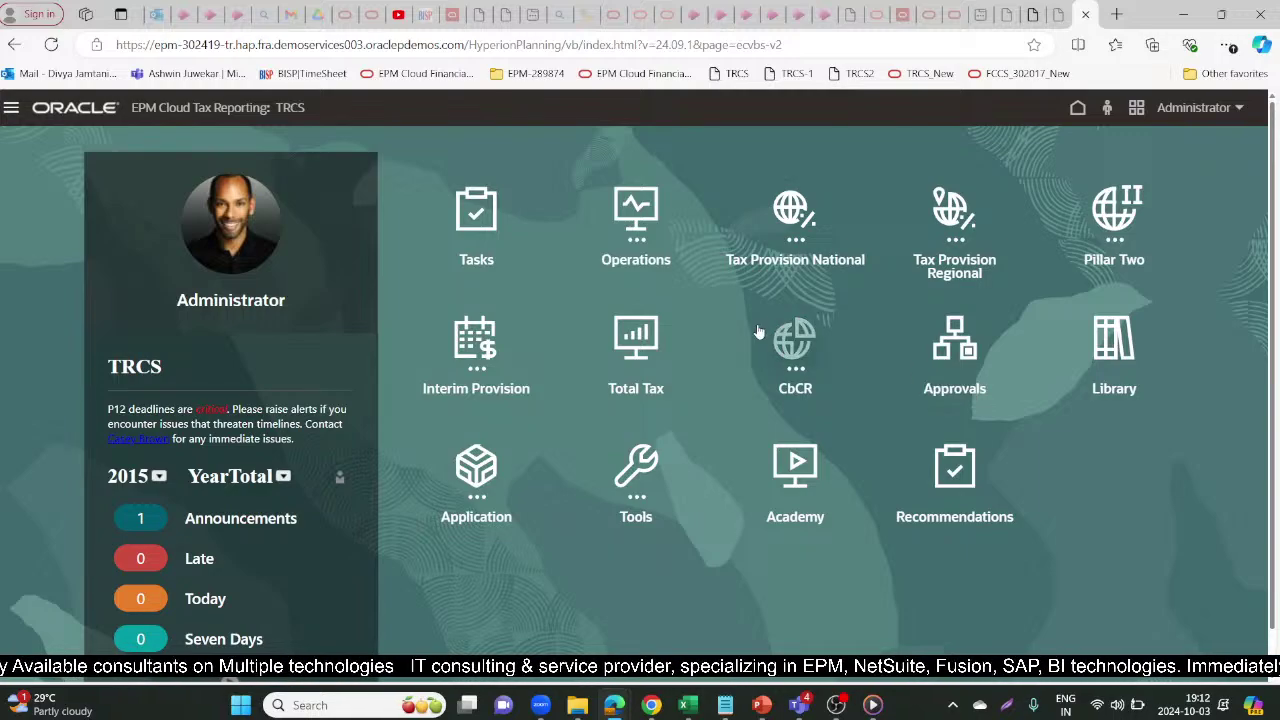
left_click(808, 204)
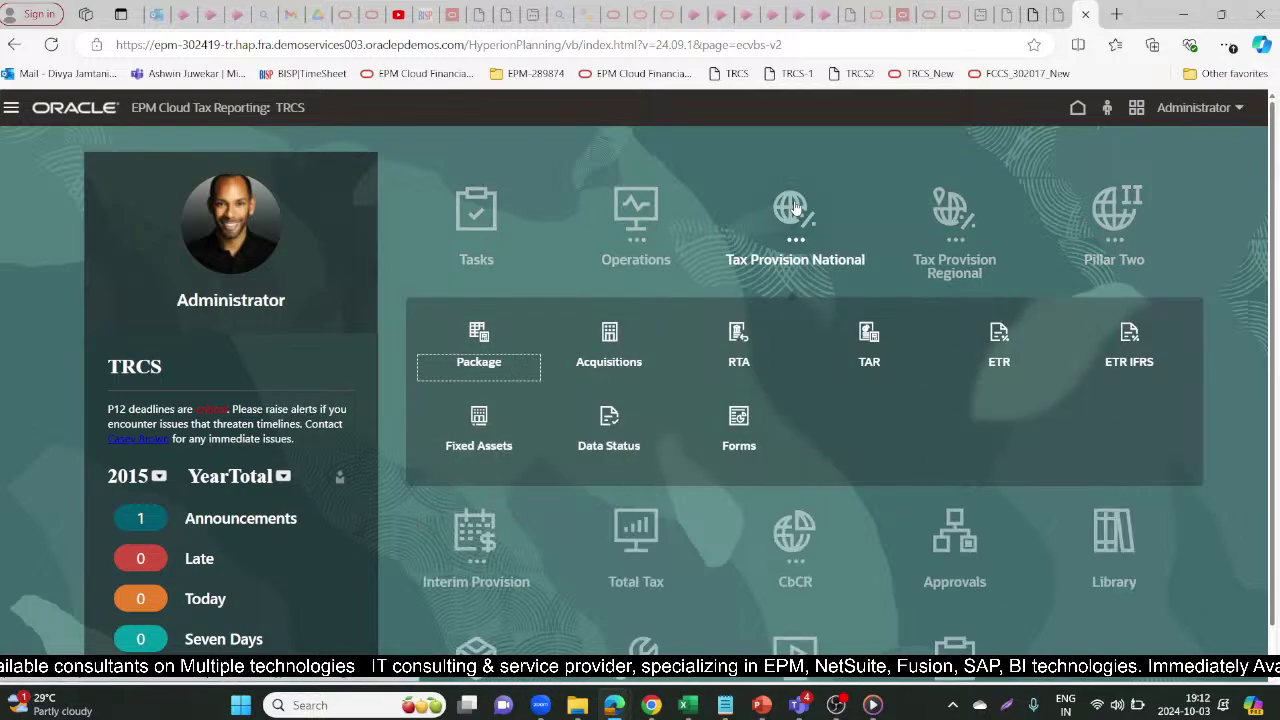
left_click(479, 333)
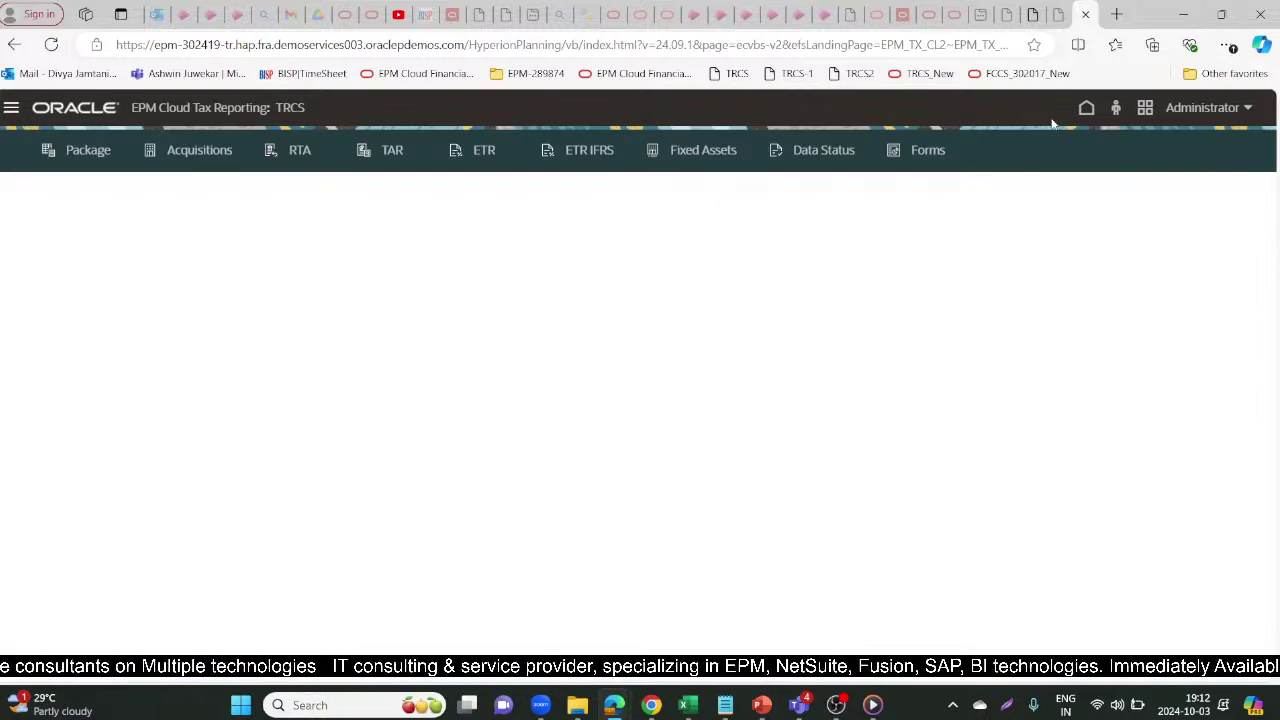
left_click(1086, 107)
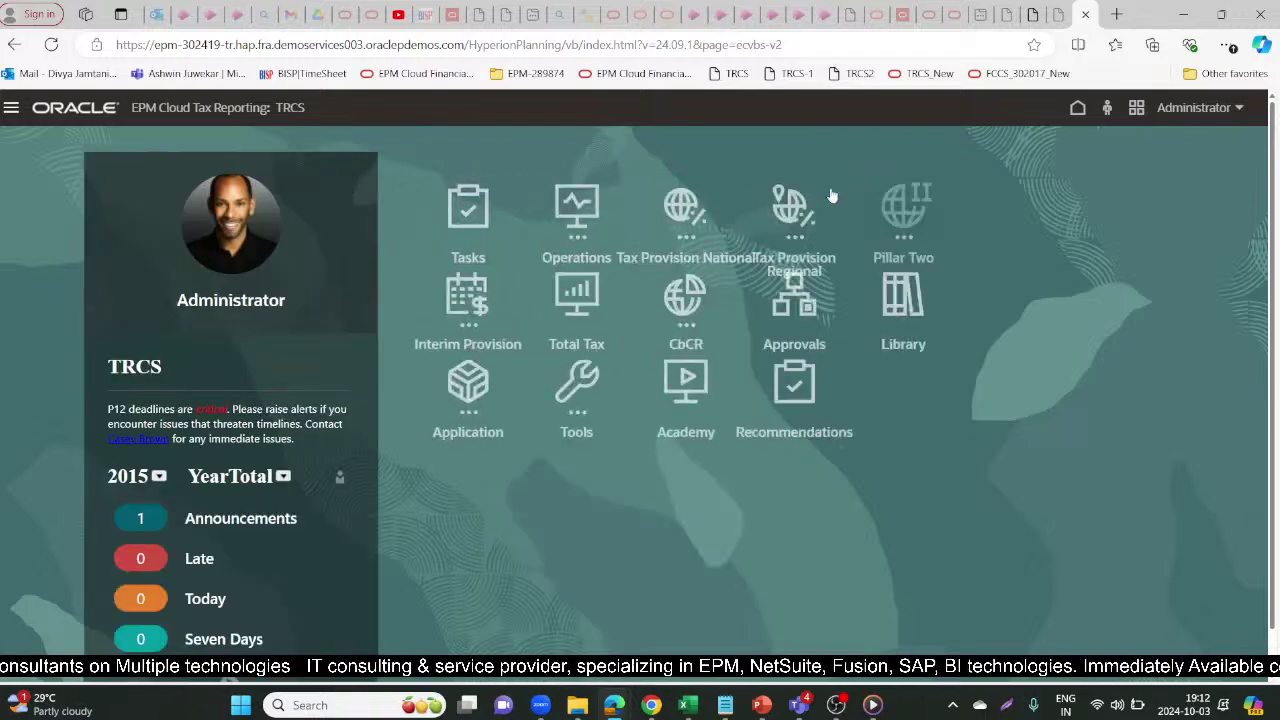
Open the Balance Sheet by Source form from the Book Data folder of the Tax Provision National forms
left_click(795, 212)
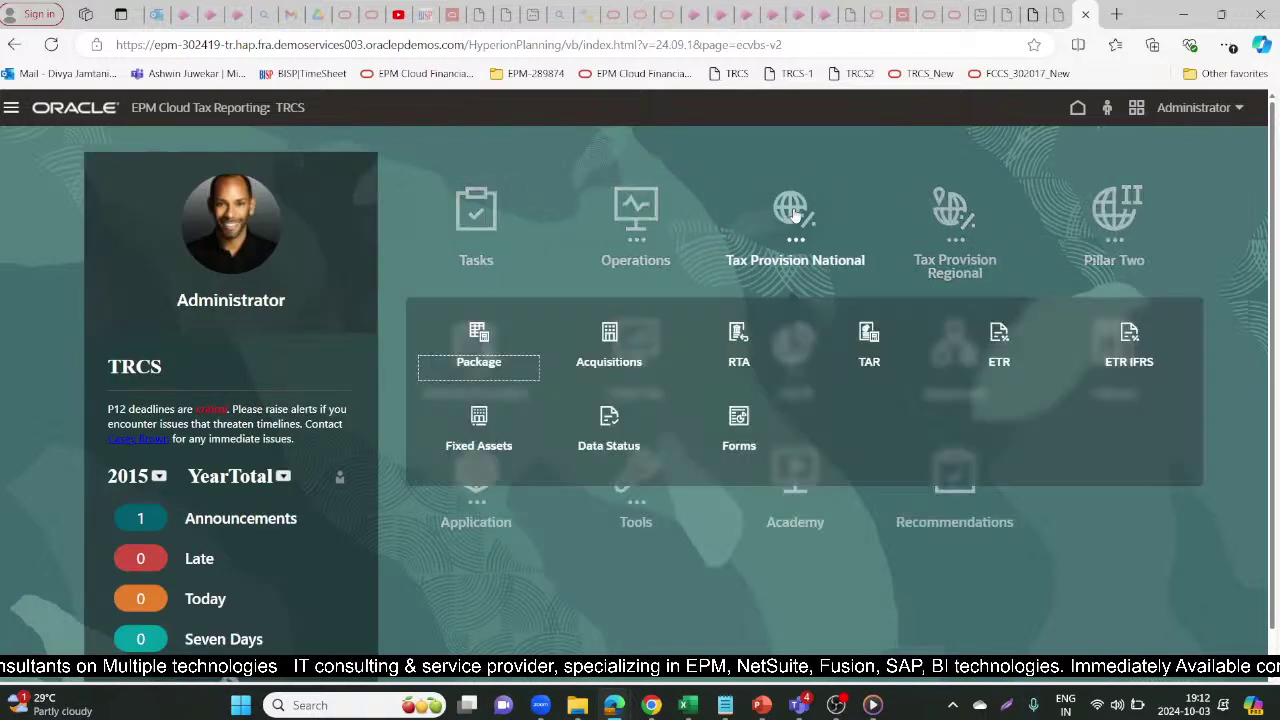
left_click(741, 414)
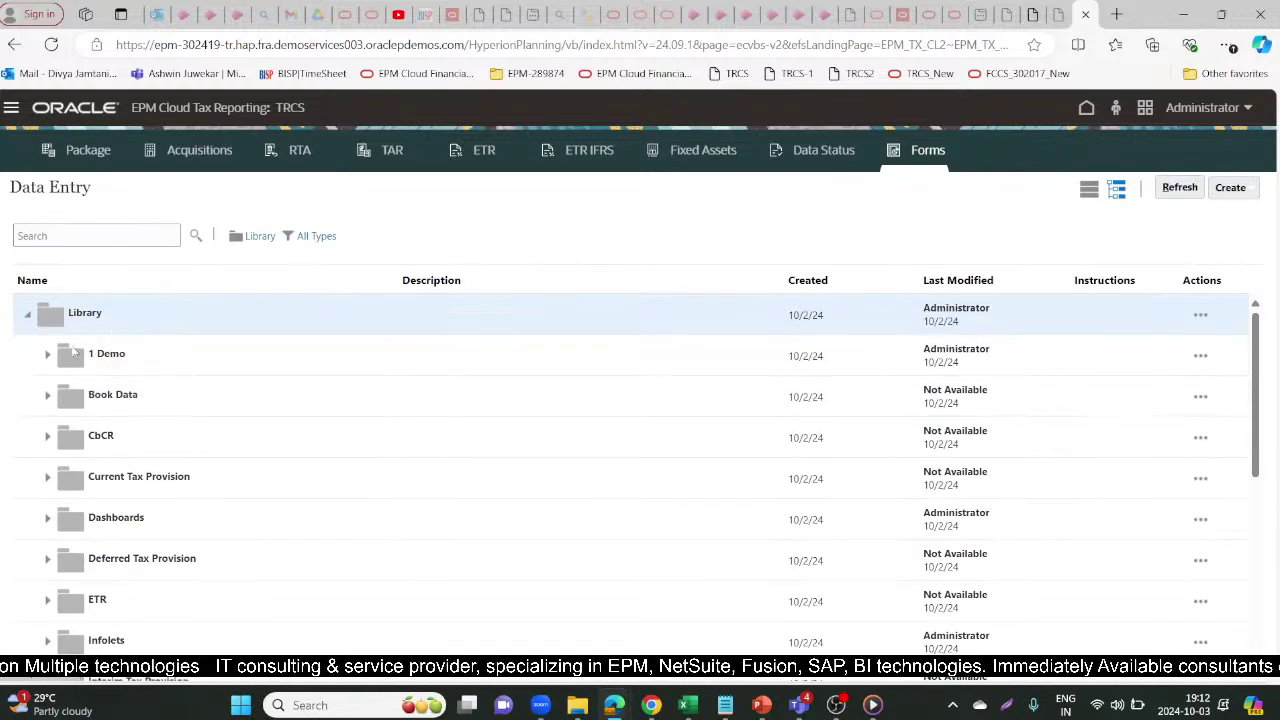
left_click(47, 398)
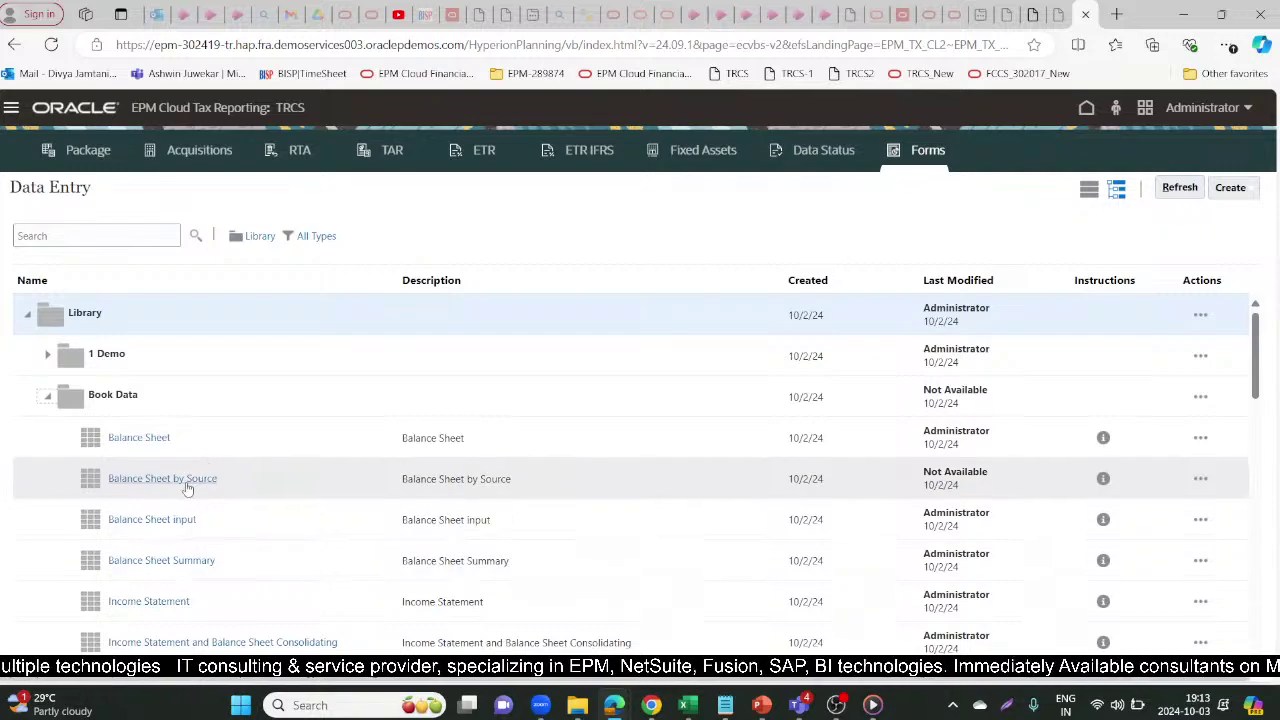
left_click(186, 480)
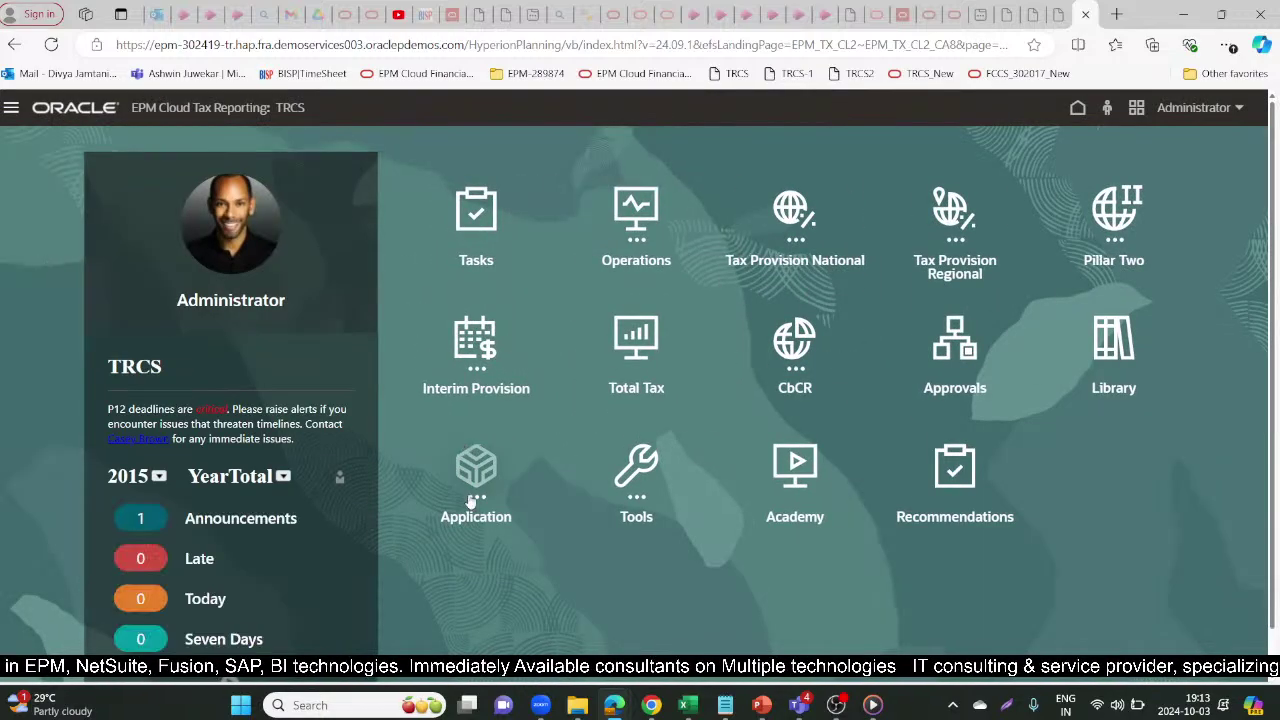
Open the Income Statement by Source form from the Book Data folder of the Tax Provision National forms
left_click(795, 212)
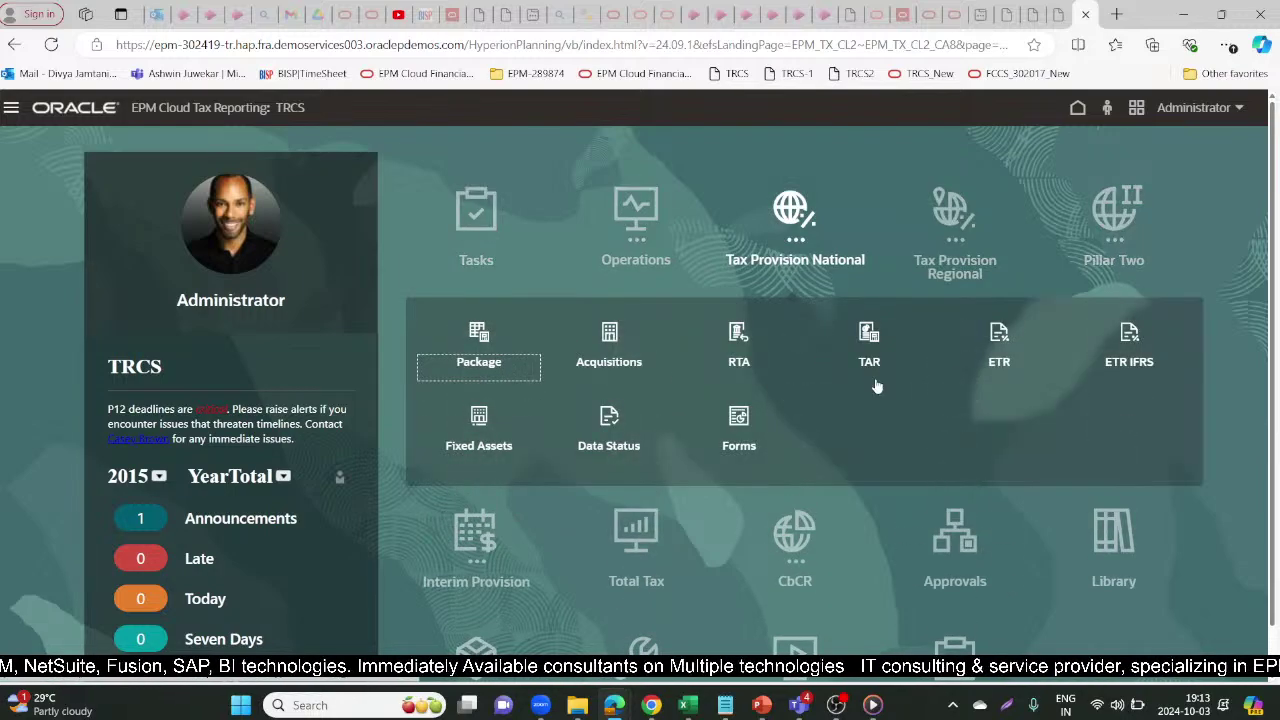
left_click(741, 425)
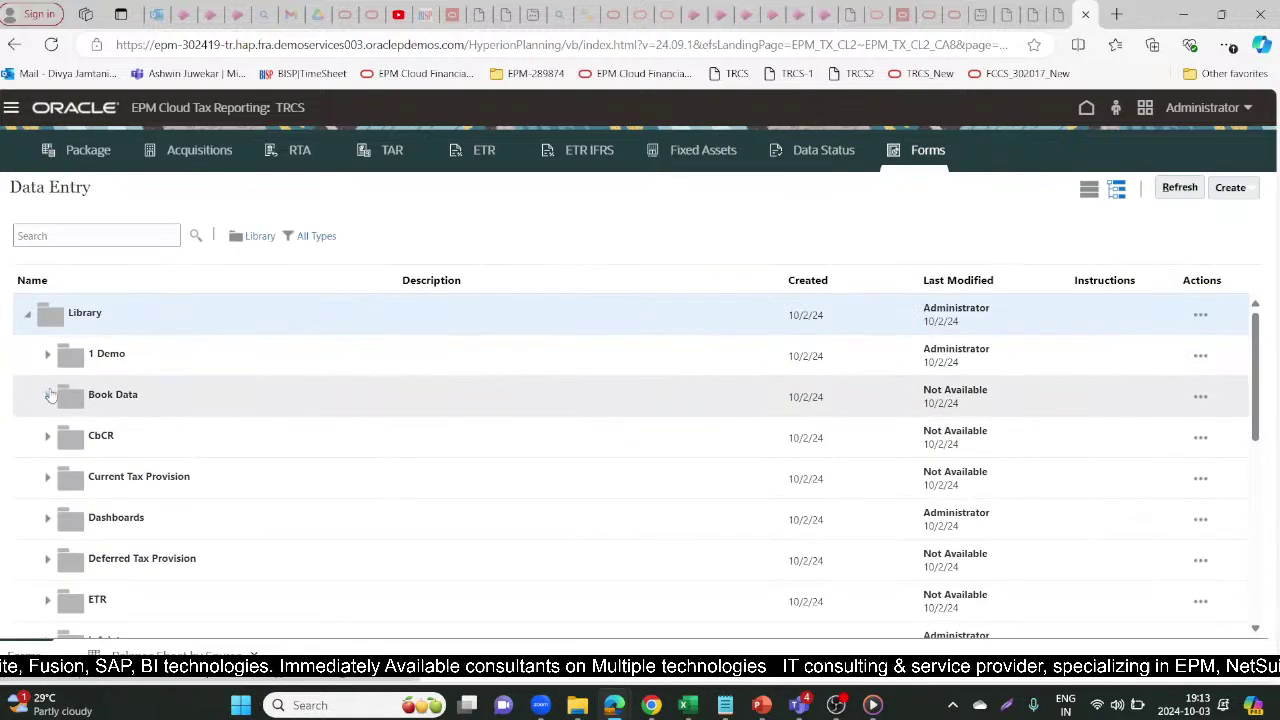
left_click(47, 395)
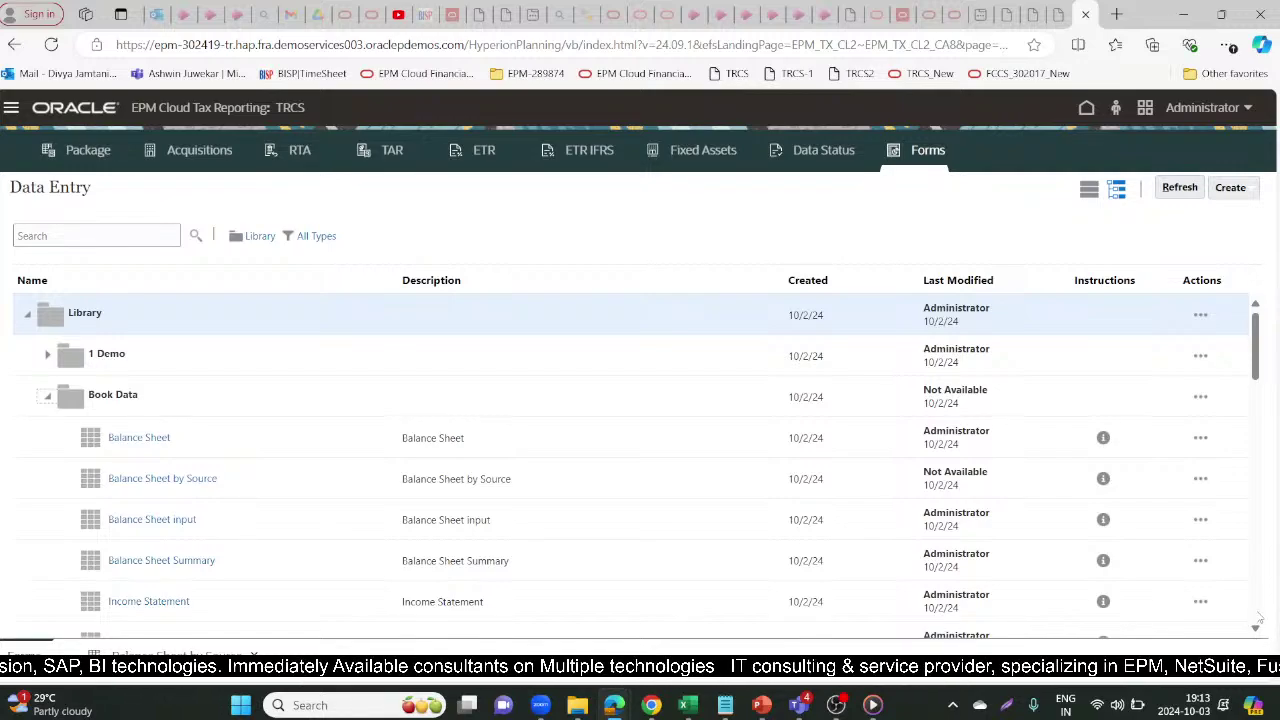
scroll(1257, 637, "down", 5)
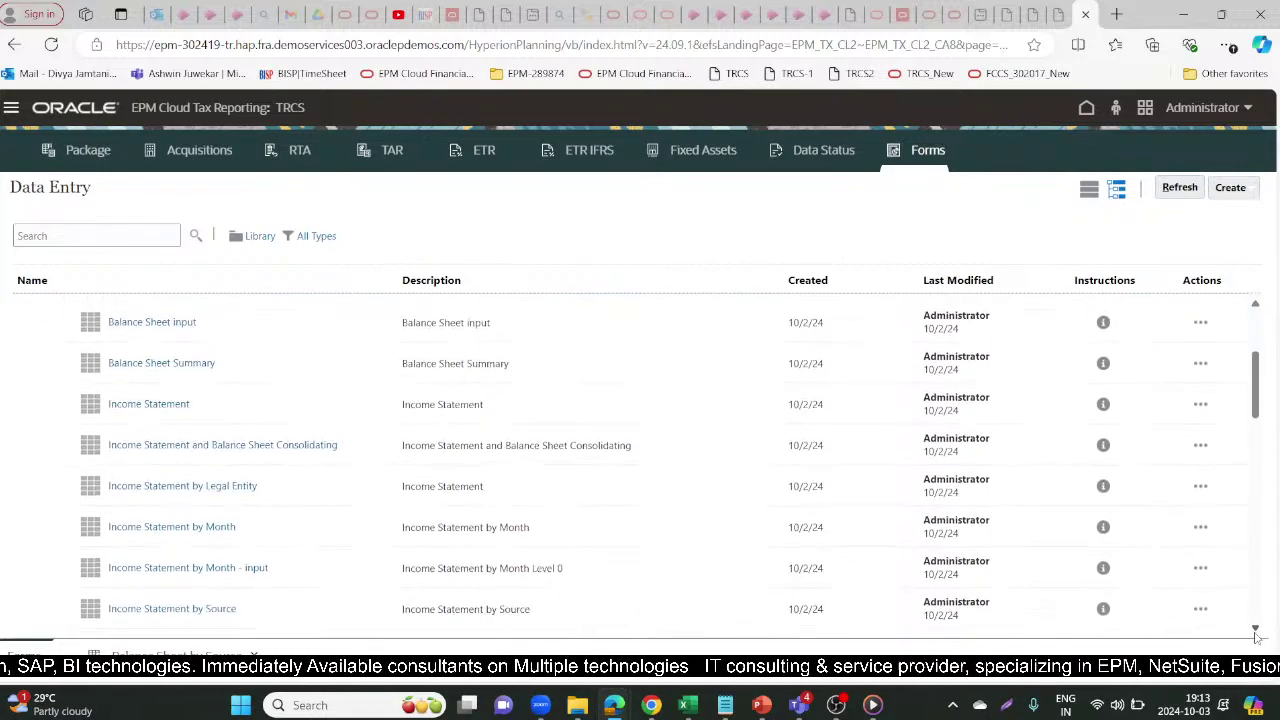
left_click(1255, 631)
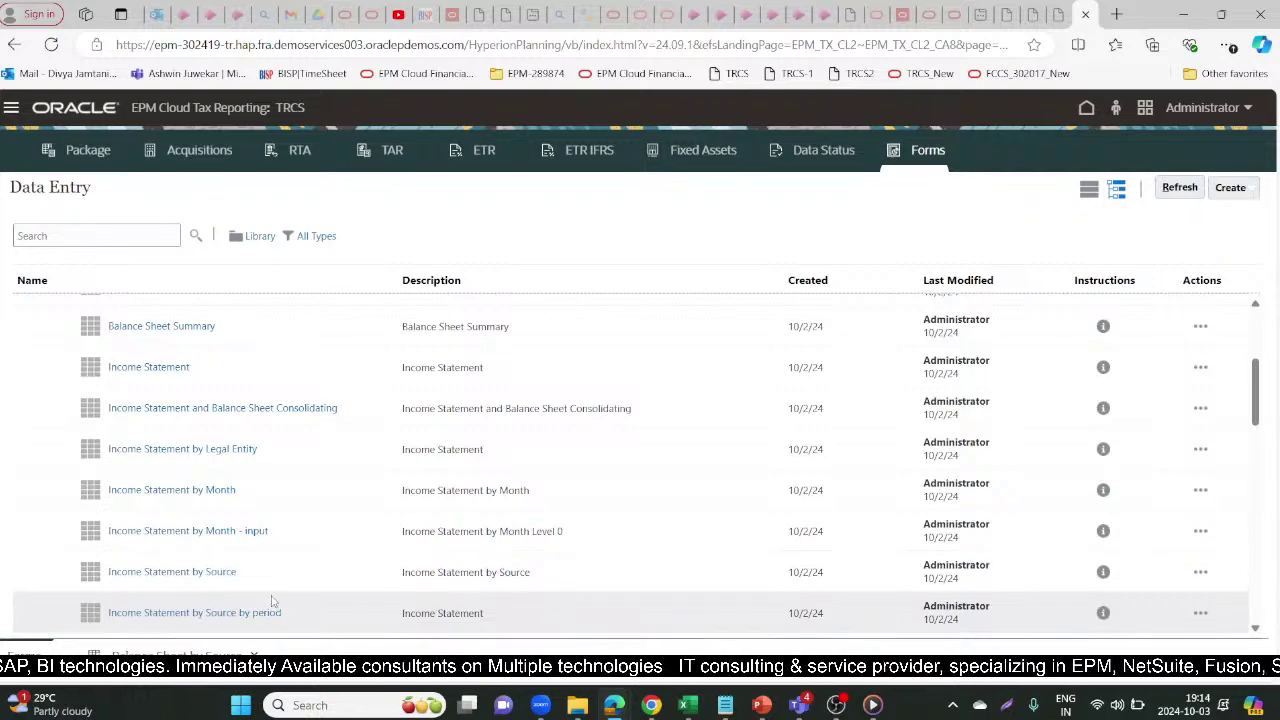
left_click(212, 575)
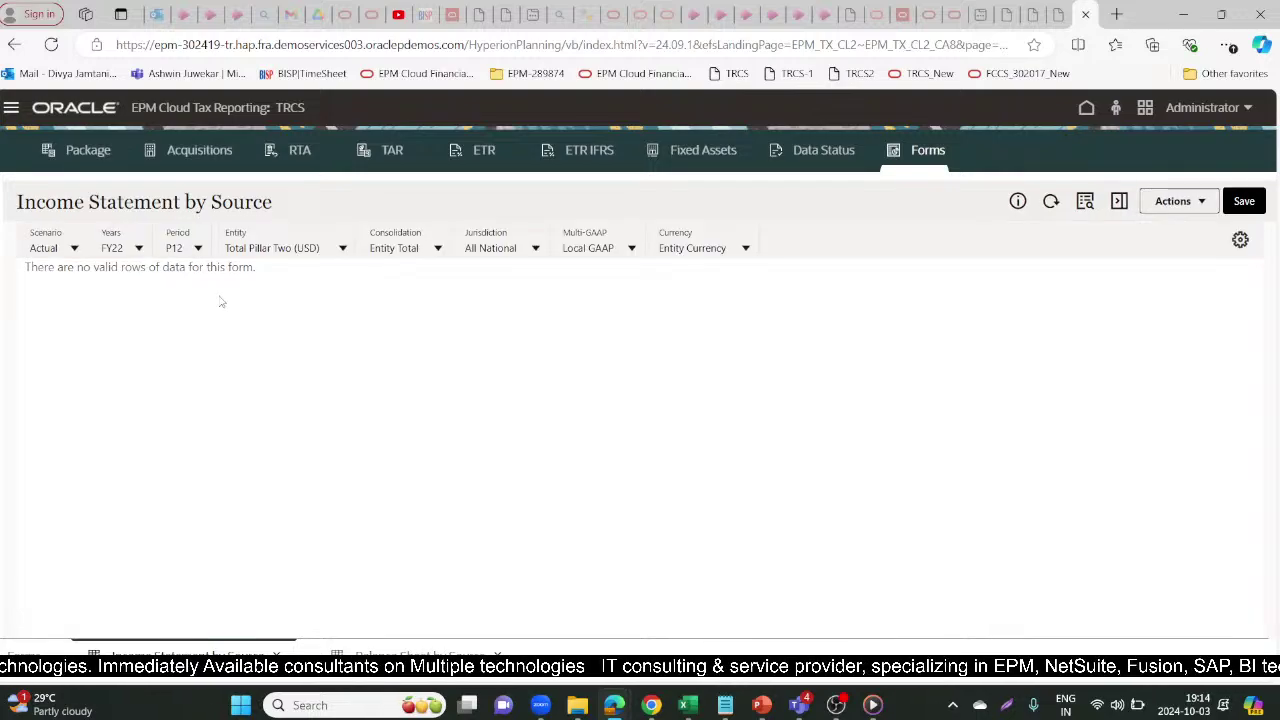
Switch to PowerPoint to view the ppt84EE.pptm presentation
mouse_move(760, 706)
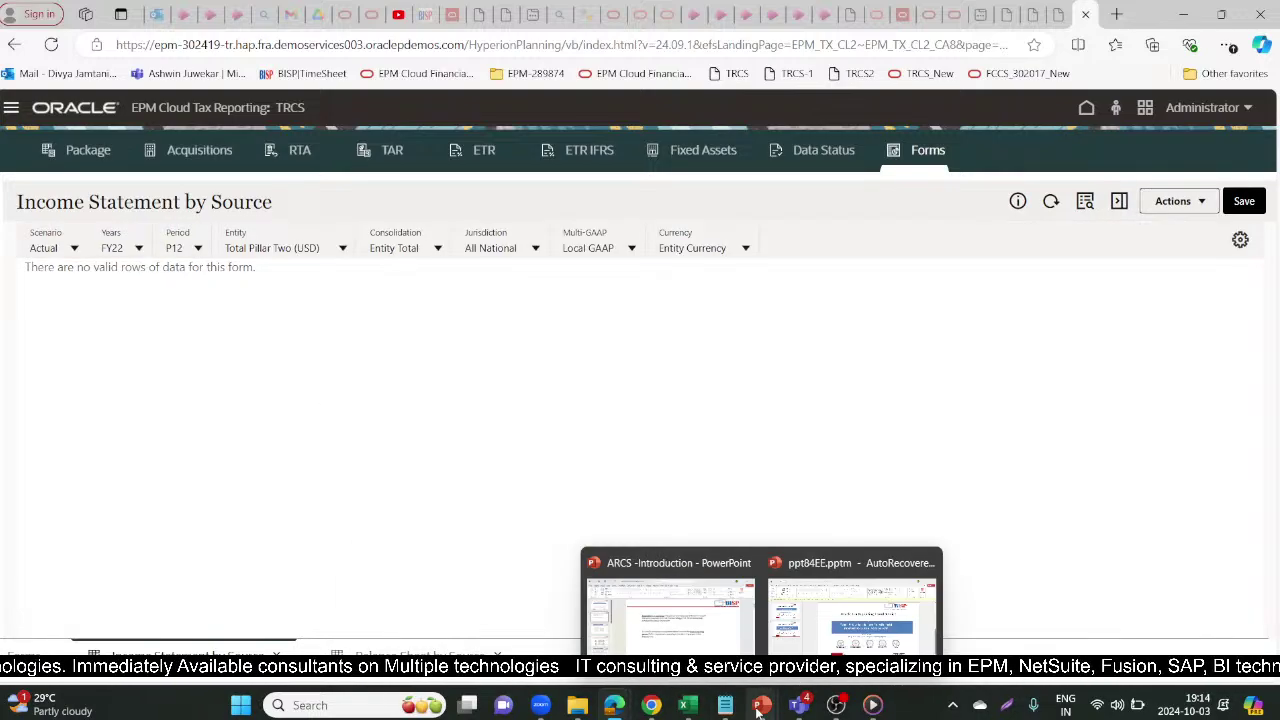
left_click(780, 640)
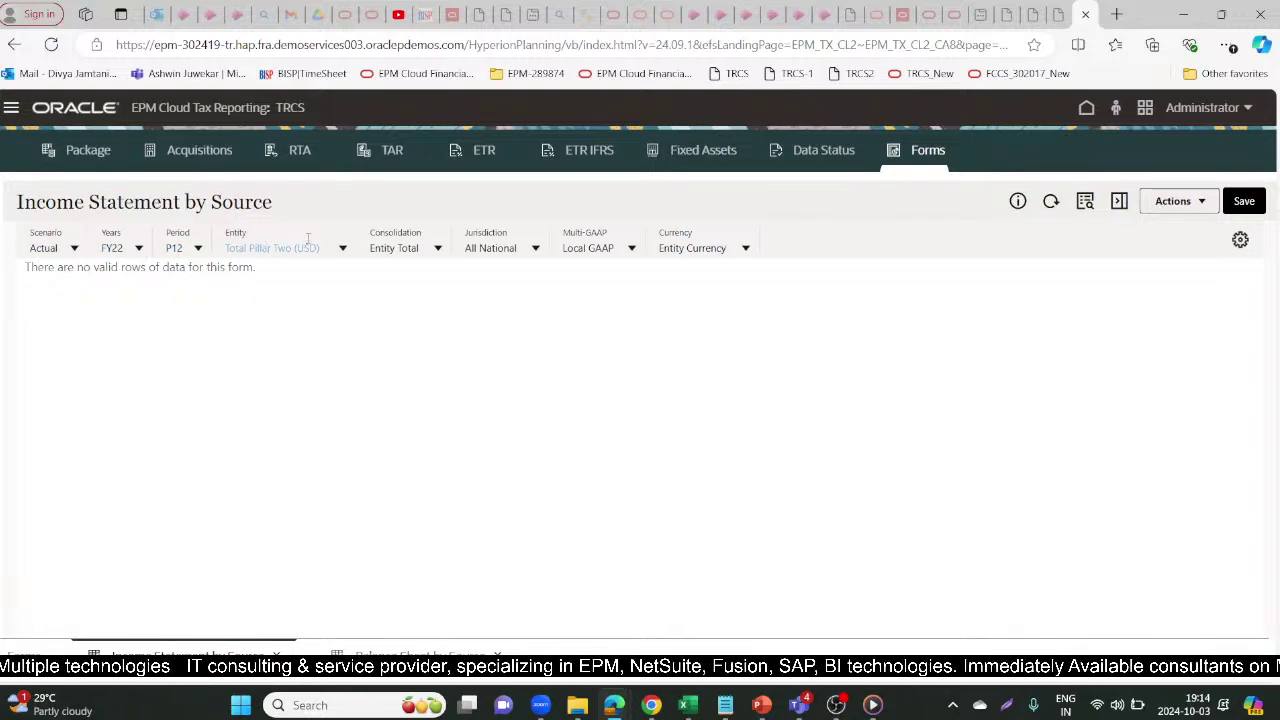
Set the income statement's Entity to Operations (USD) and select its Profit Before Tax row
left_click(342, 249)
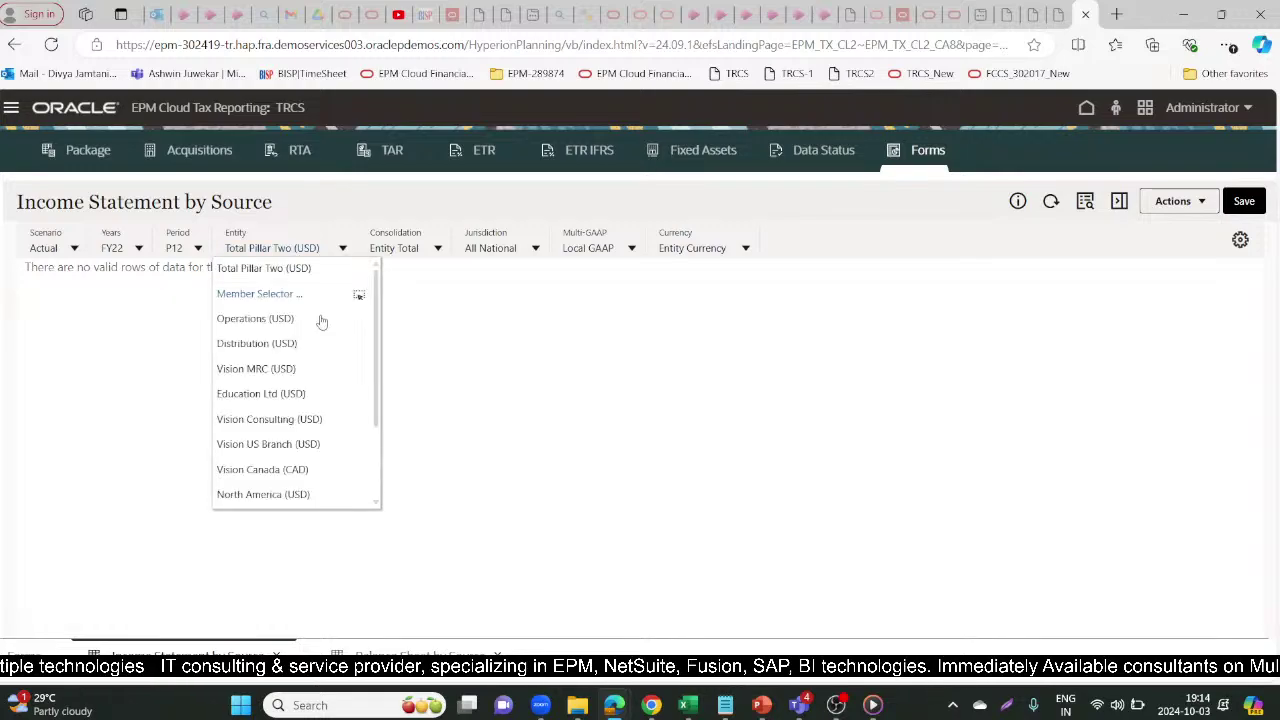
left_click(288, 320)
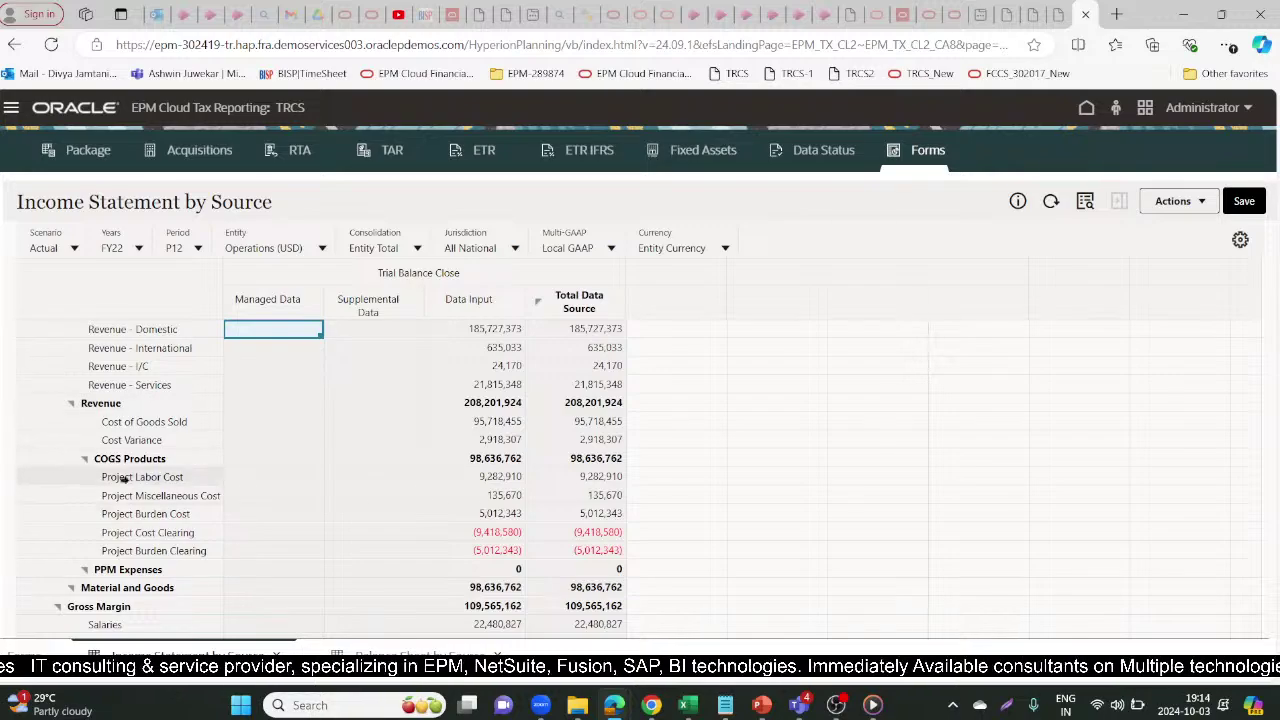
left_click(148, 605)
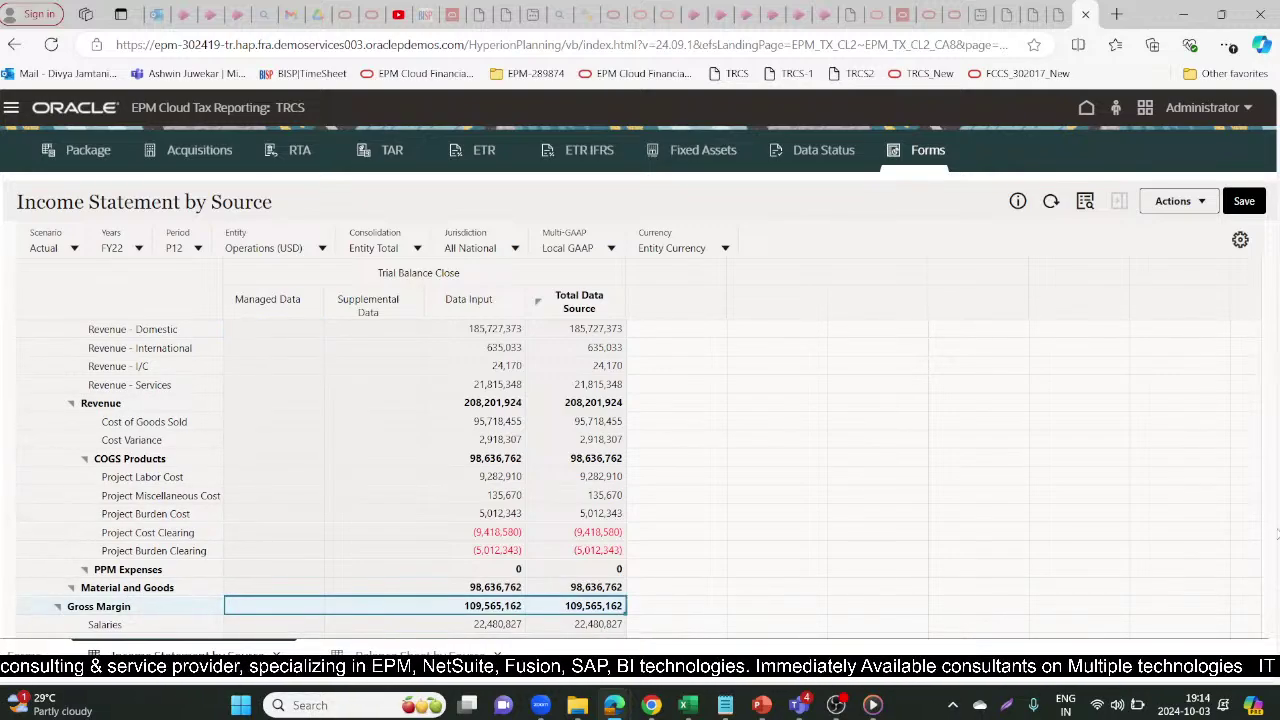
scroll(1263, 543, "down", 10)
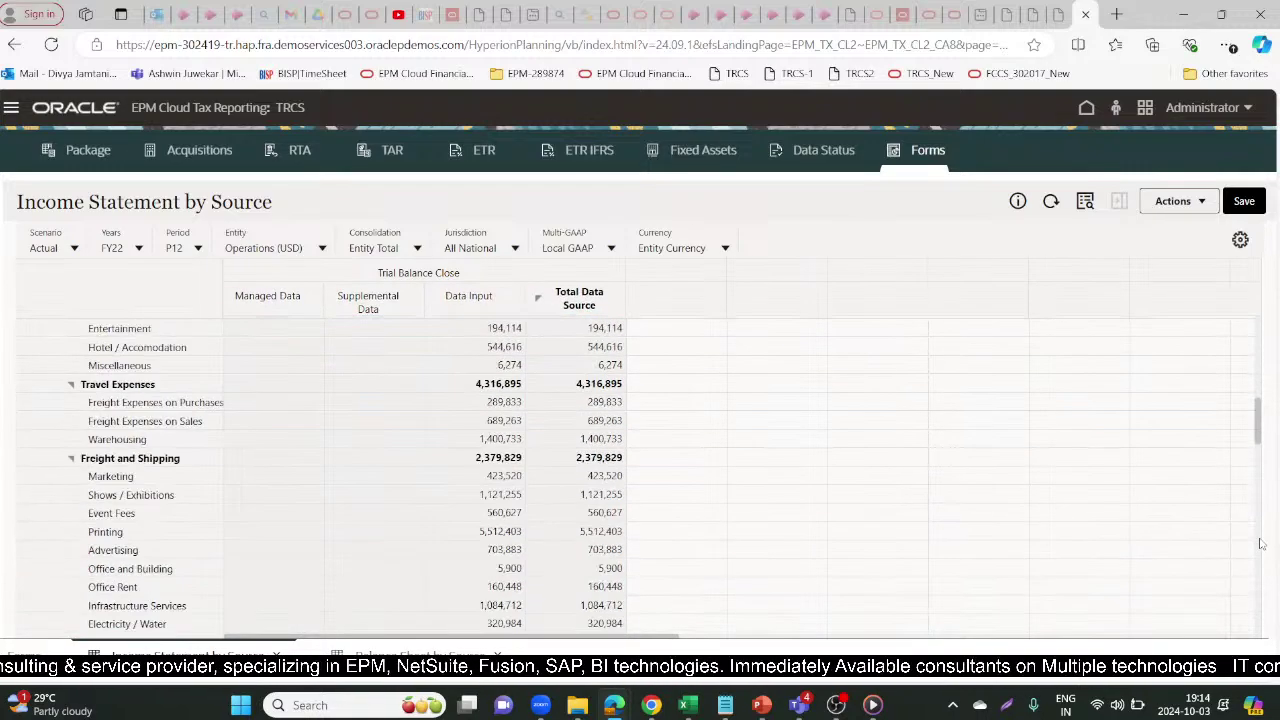
scroll(1263, 543, "down", 10)
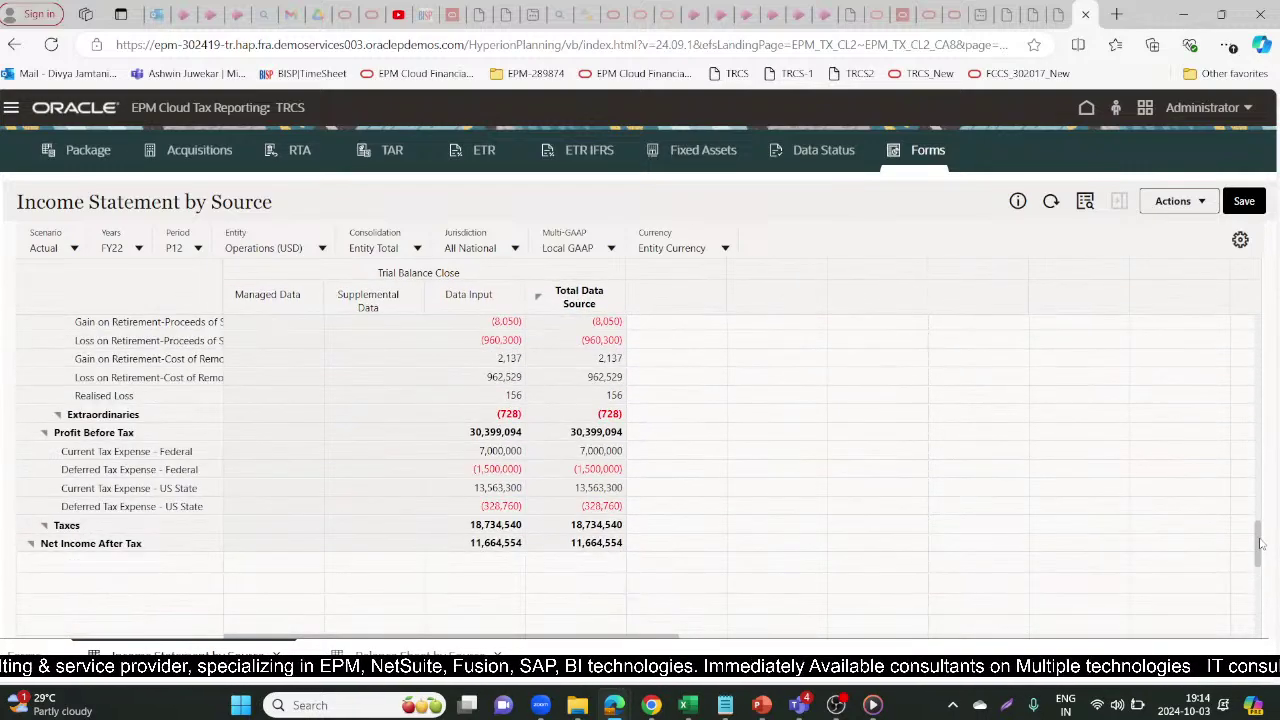
left_click(163, 432)
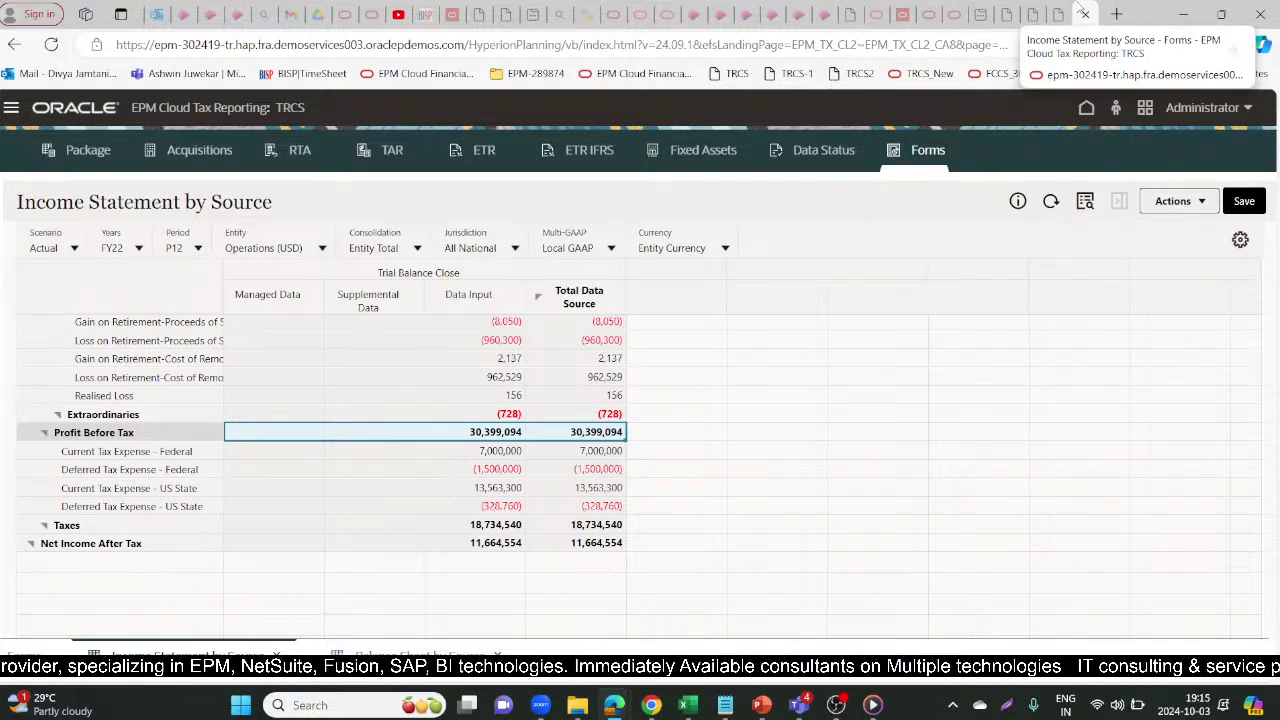
Duplicate the income statement's browser tab and open the Tax Automation rules from the application's Configuration in the copy
right_click(1080, 9)
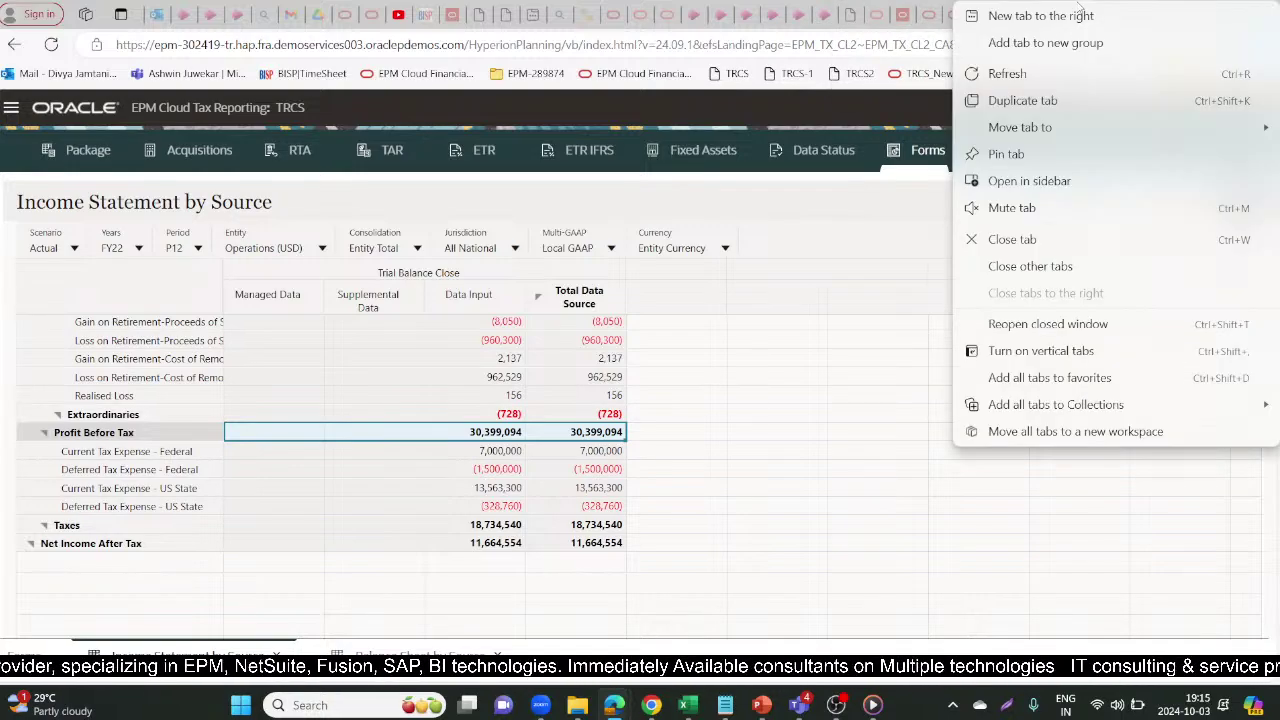
left_click(1026, 100)
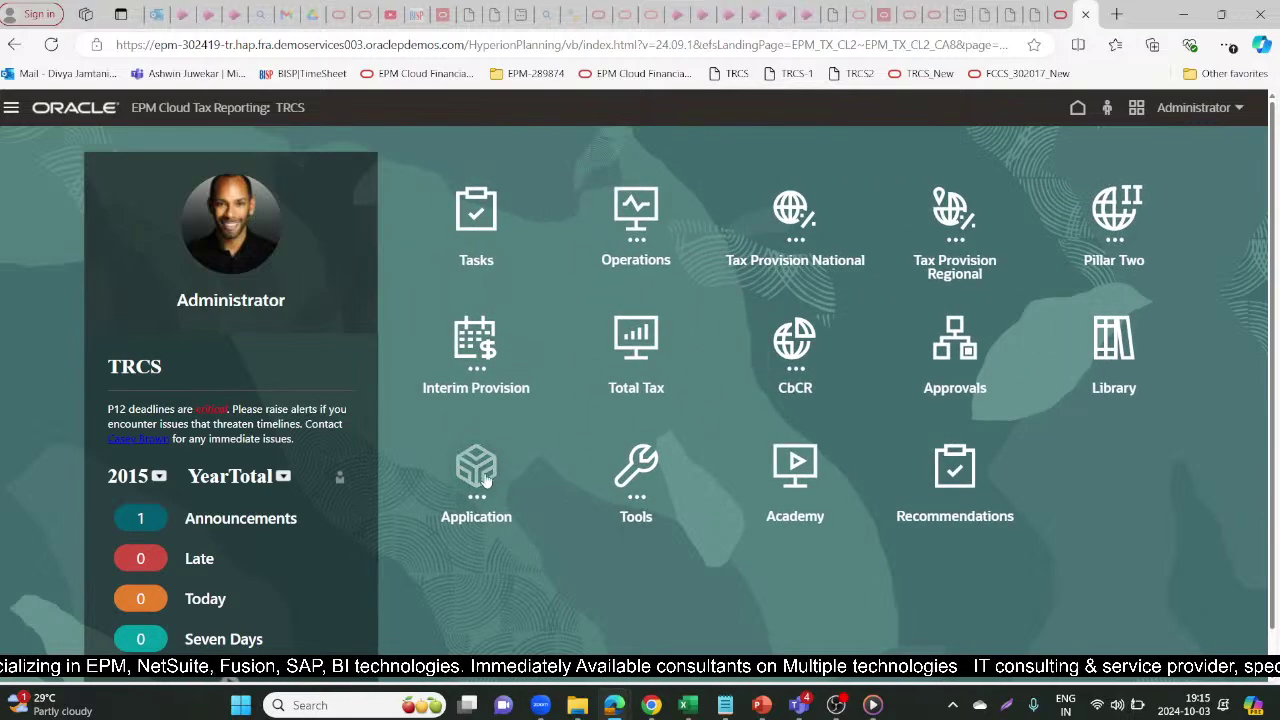
left_click(480, 478)
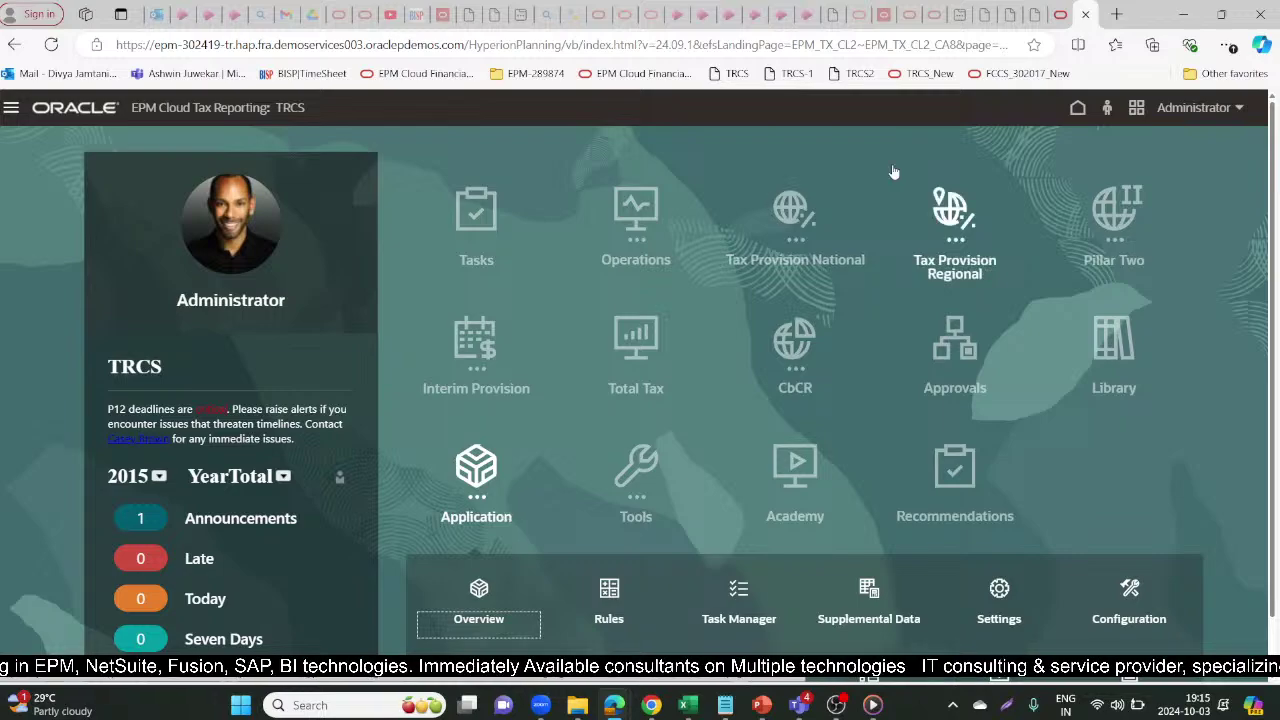
left_click(786, 207)
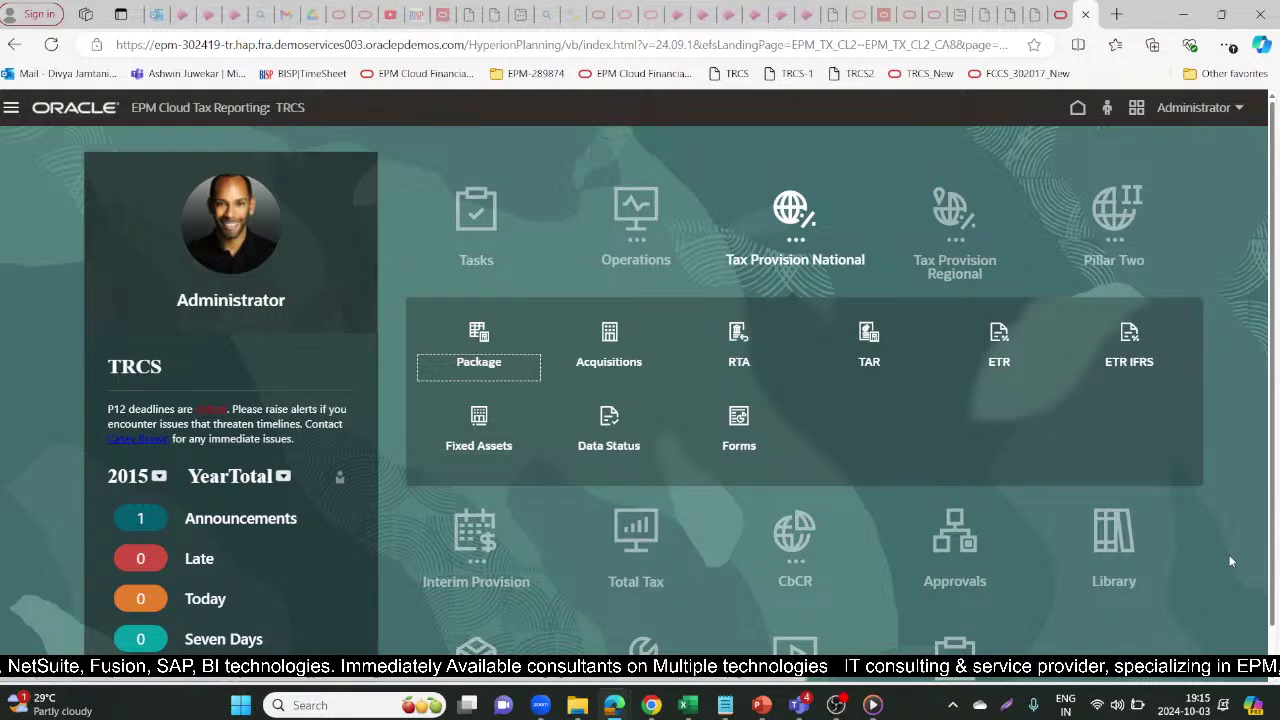
scroll(617, 568, "down", 1)
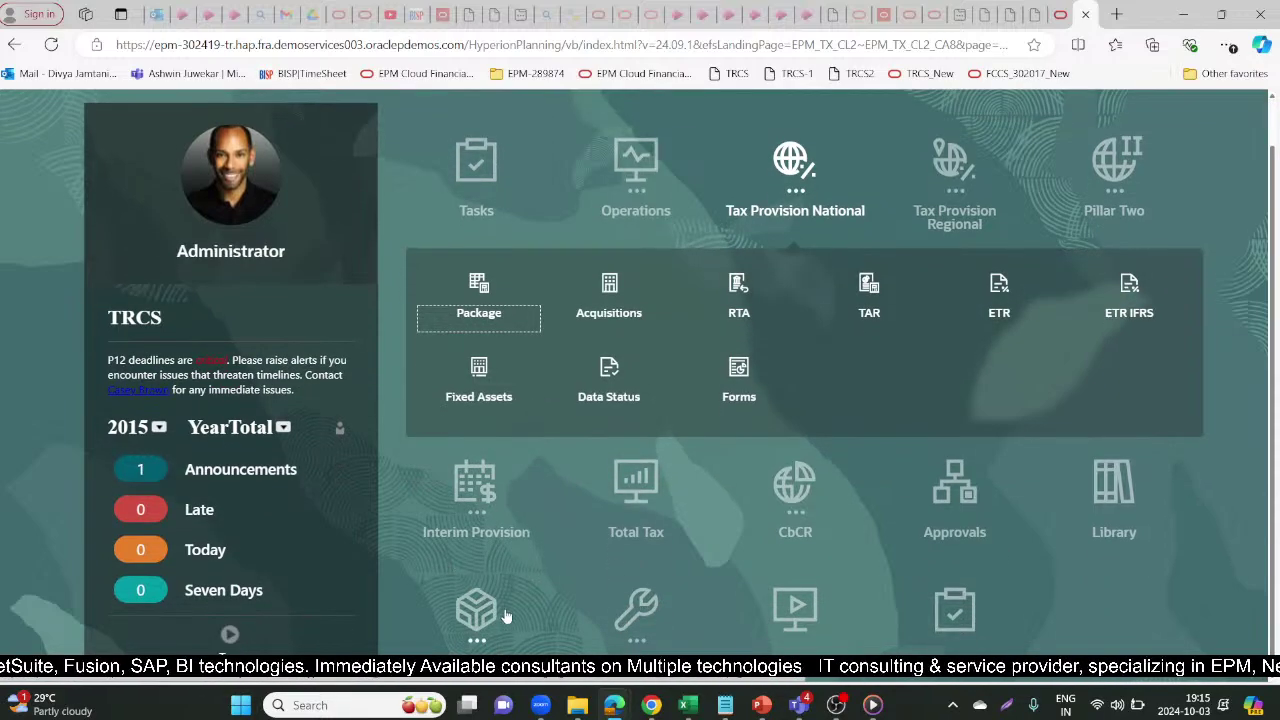
left_click(468, 616)
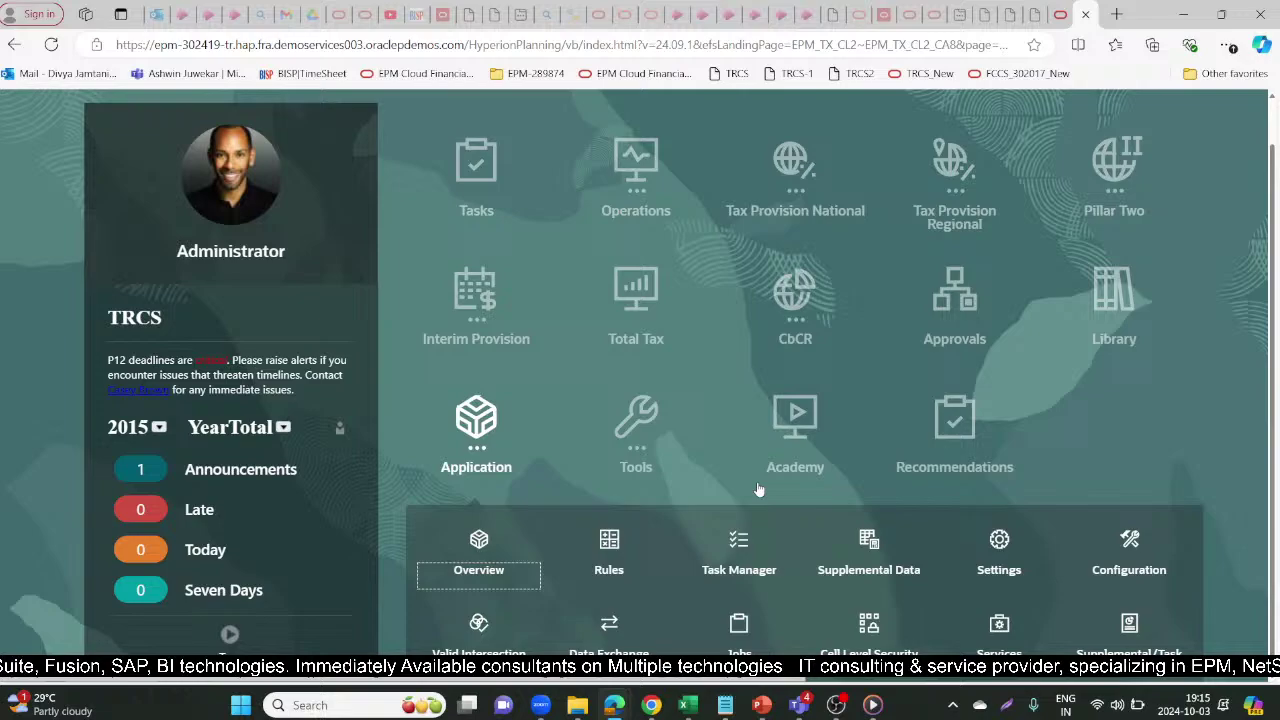
left_click(1124, 560)
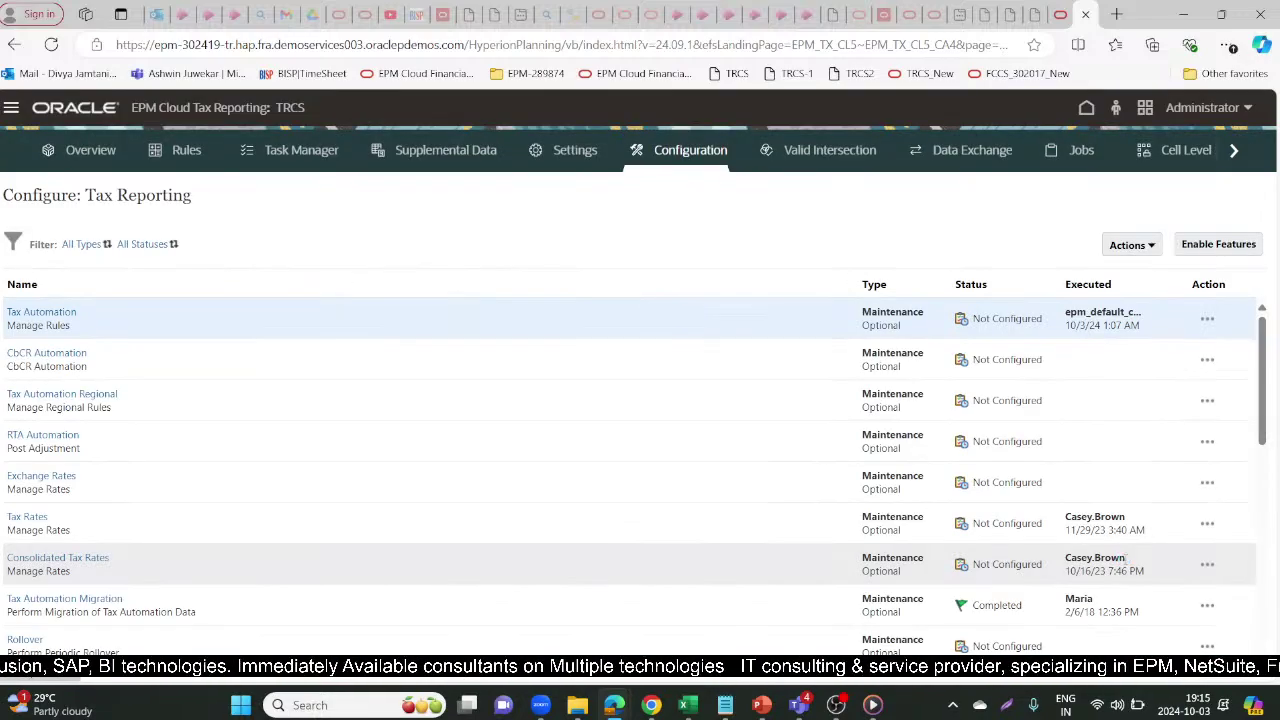
left_click(62, 311)
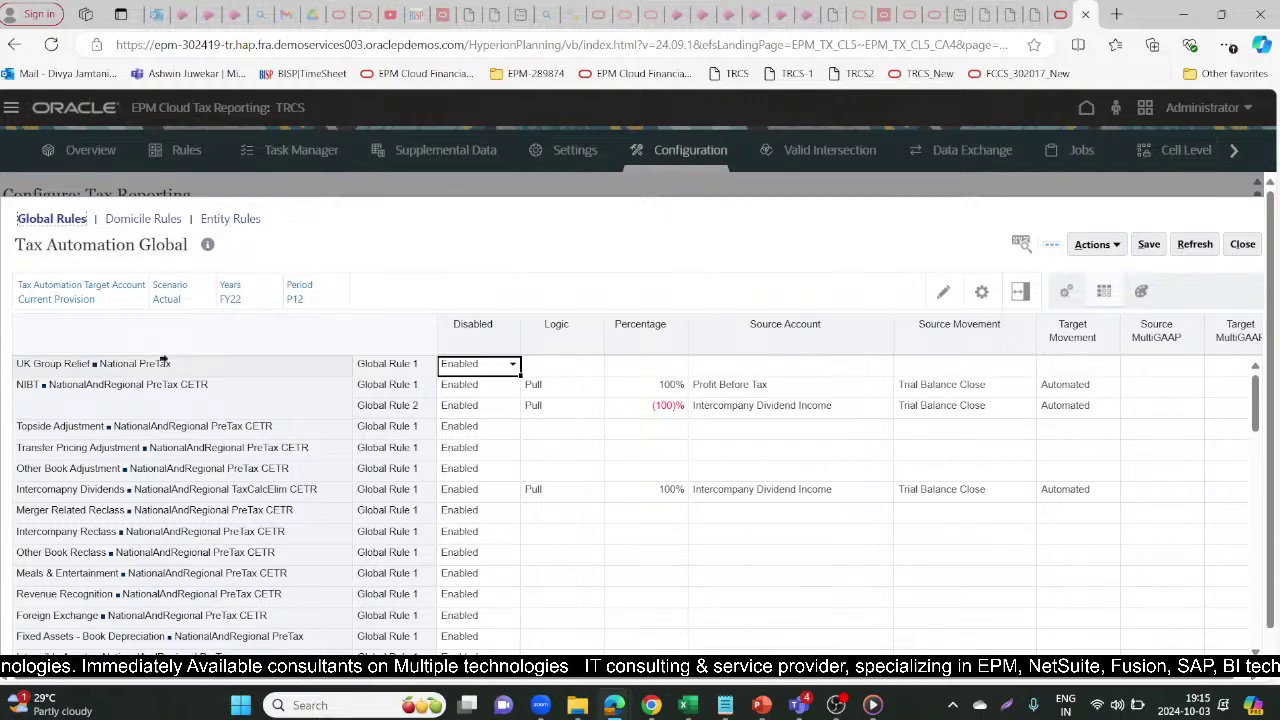
Select the NIBT row in the global rules and compare it with Profit Before Tax on the income statement
left_click(190, 394)
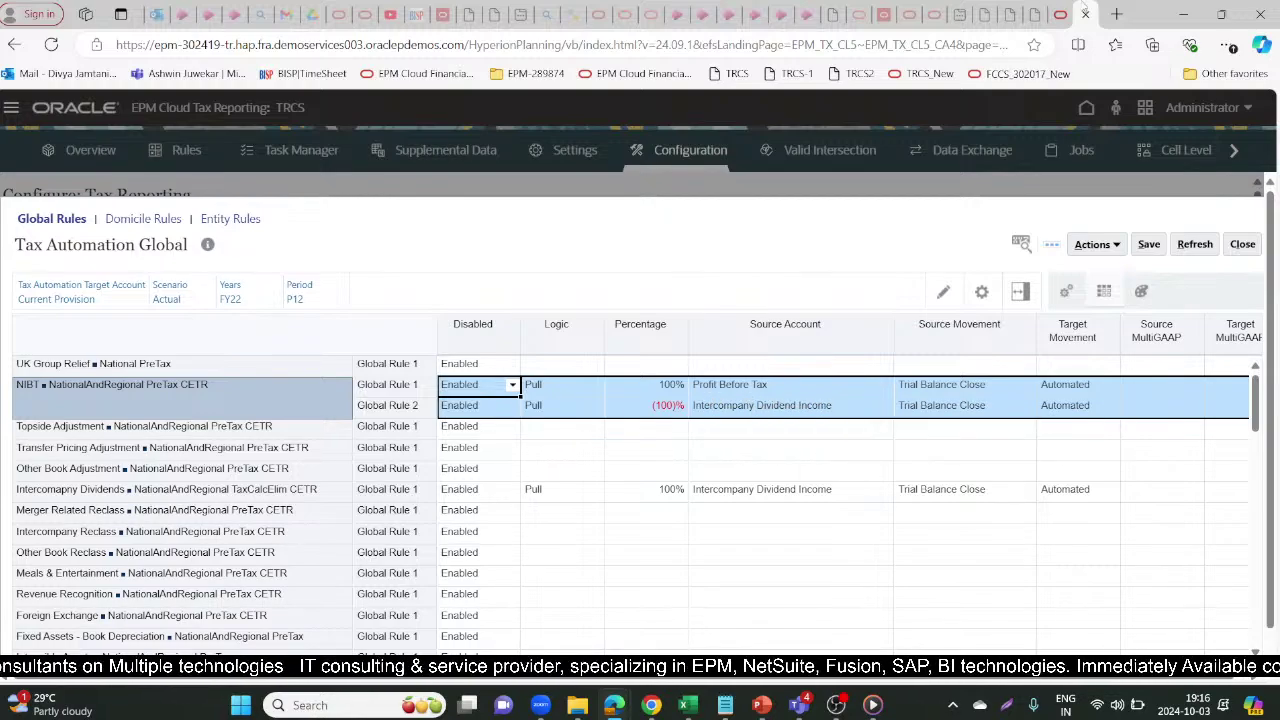
left_click(1064, 10)
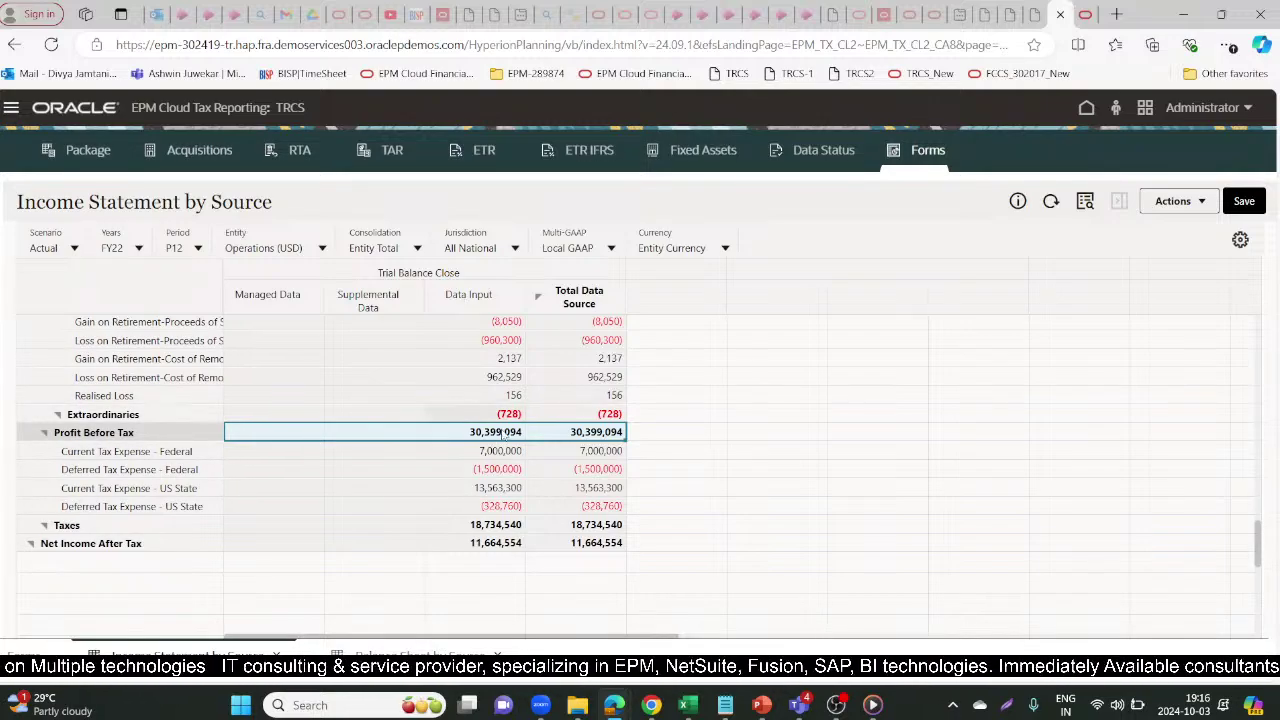
left_click(1088, 14)
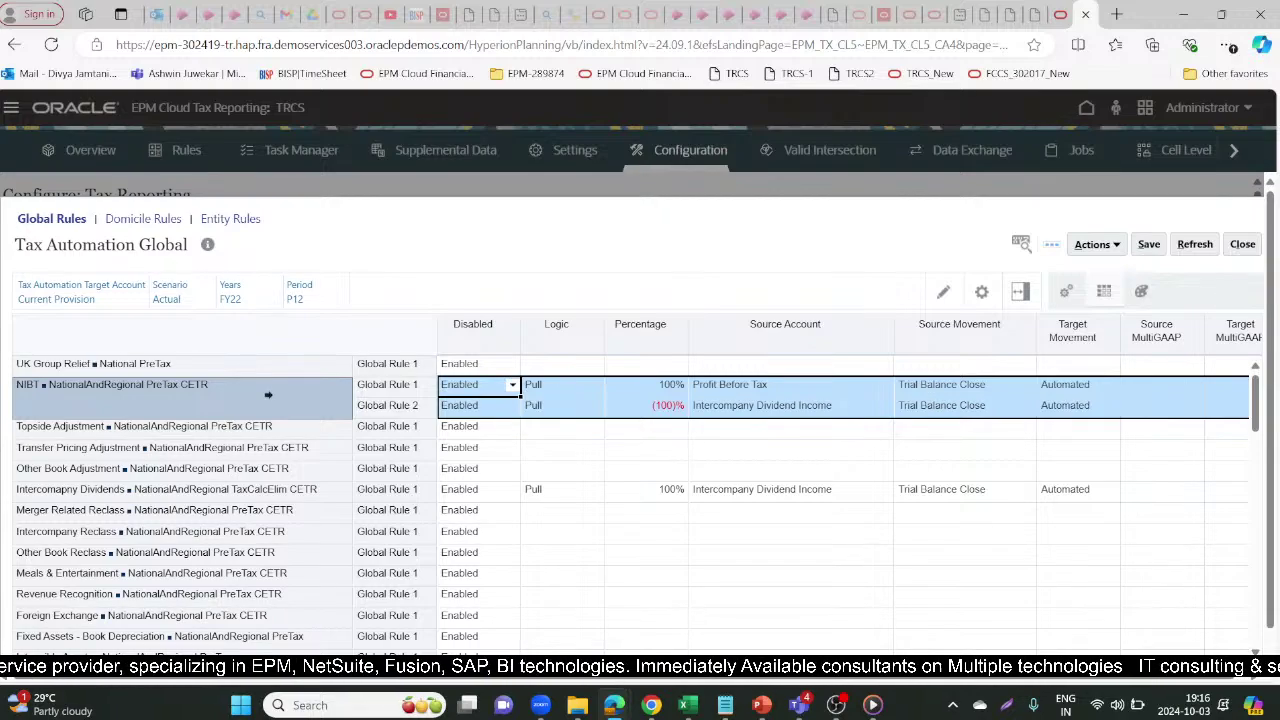
Examine the source and target columns of both NIBT global rules, including Source ICP, and reselect the NIBT row
key("Right")
key("Right")
key("Right")
key("Right")
key("Right")
key("Right")
key("Left")
key("Left")
key("Left")
key("Down")
key("Right")
key("Right")
key("Right")
key("Right")
key("Right")
key("Right")
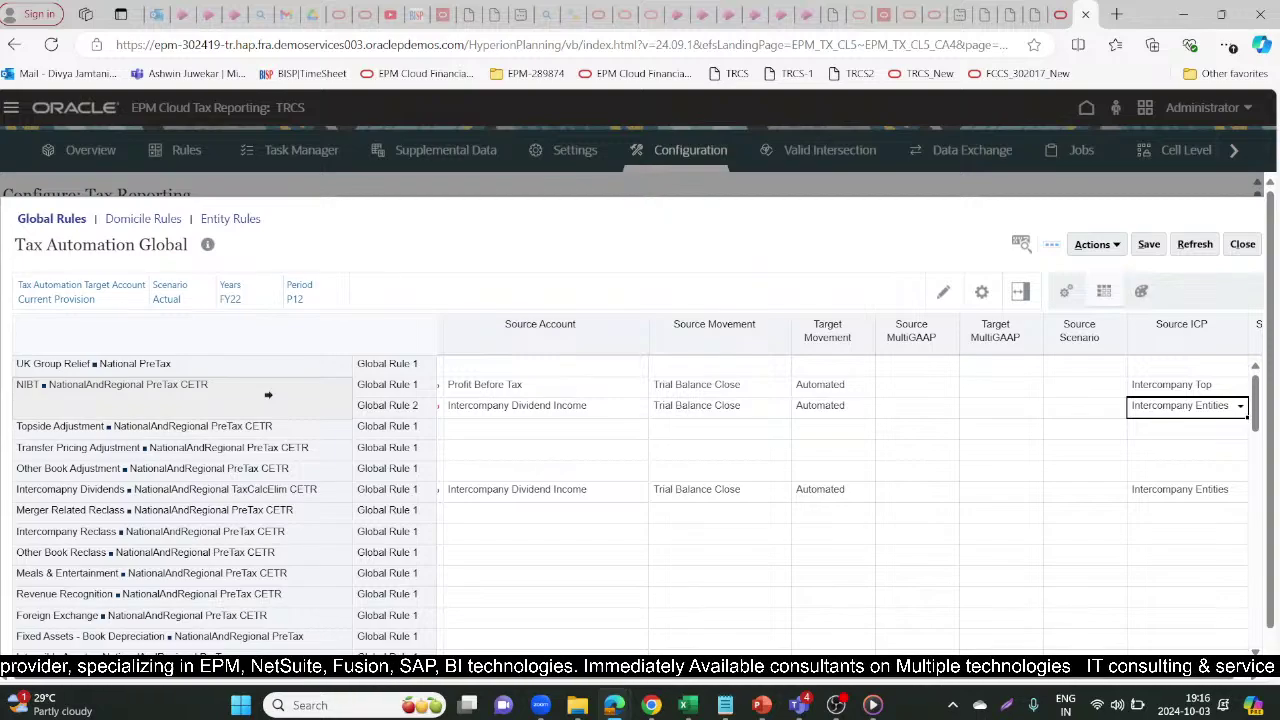
key("Up")
key("Tab")
key("Tab")
key("Tab")
key("Tab")
key("Tab")
key("Tab")
key("Tab")
key("Tab")
key("Tab")
key("Tab")
key("Tab")
key("Tab")
key("Tab")
key("Tab")
key("Tab")
key("Tab")
key("Tab")
key("Tab")
key("Tab")
key("Tab")
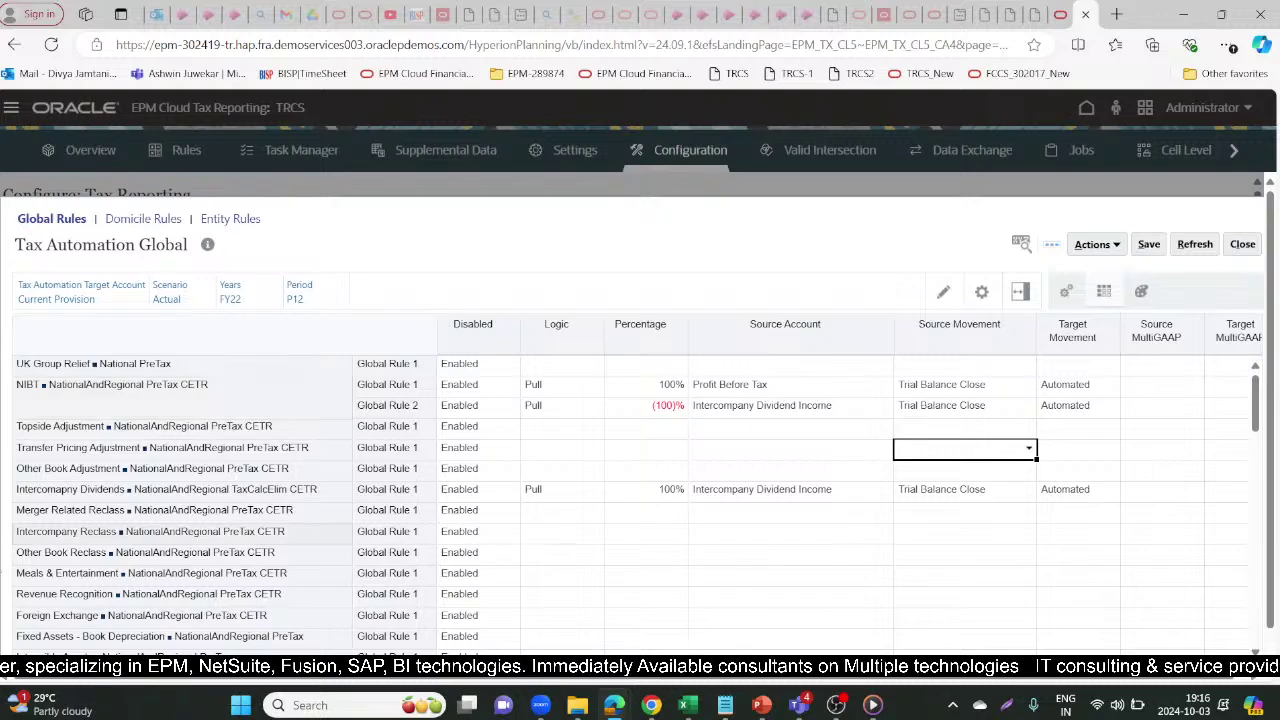
left_click(305, 384)
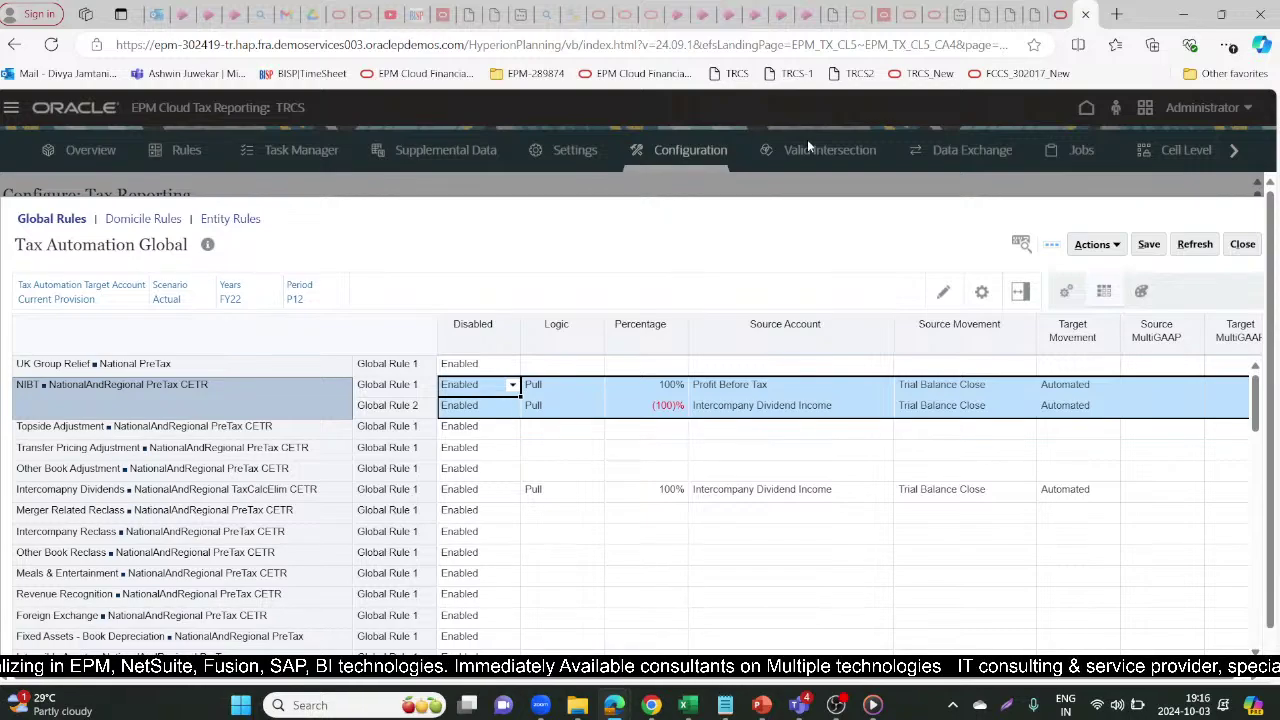
Duplicate the income statement's browser tab and open the Current Provision form from Tax Provision National in the copy
left_click(1059, 12)
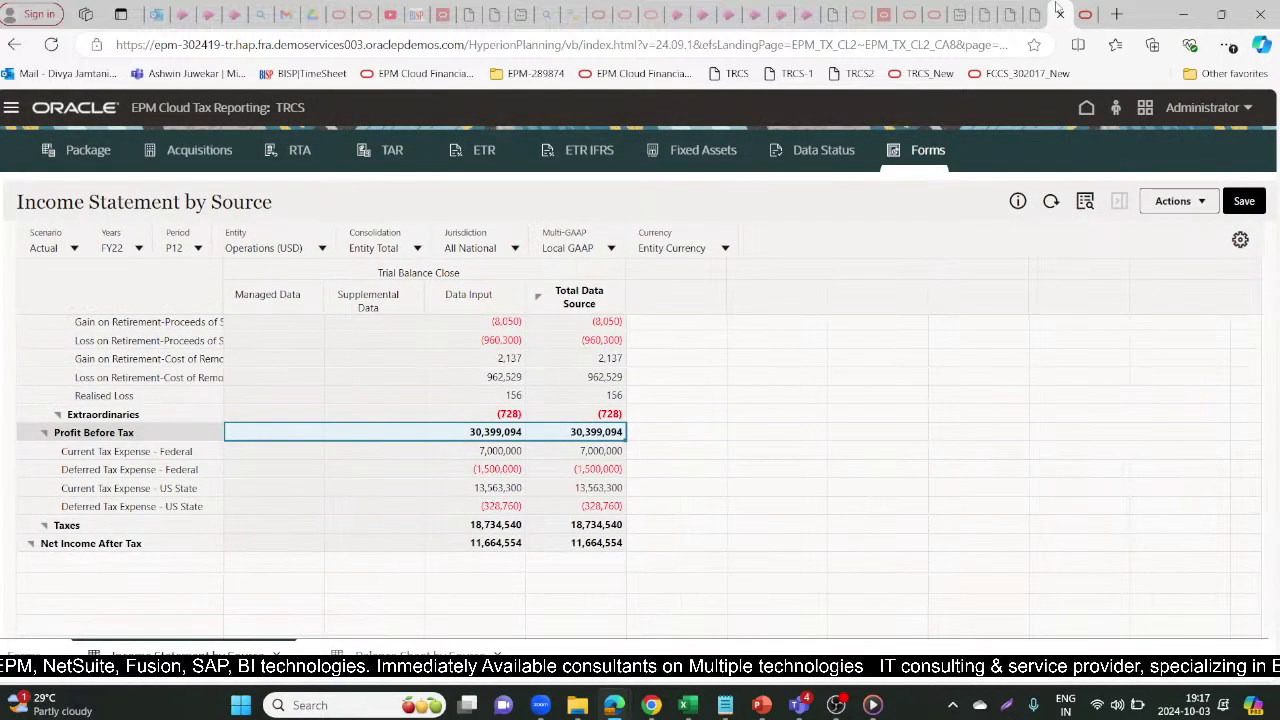
right_click(1059, 12)
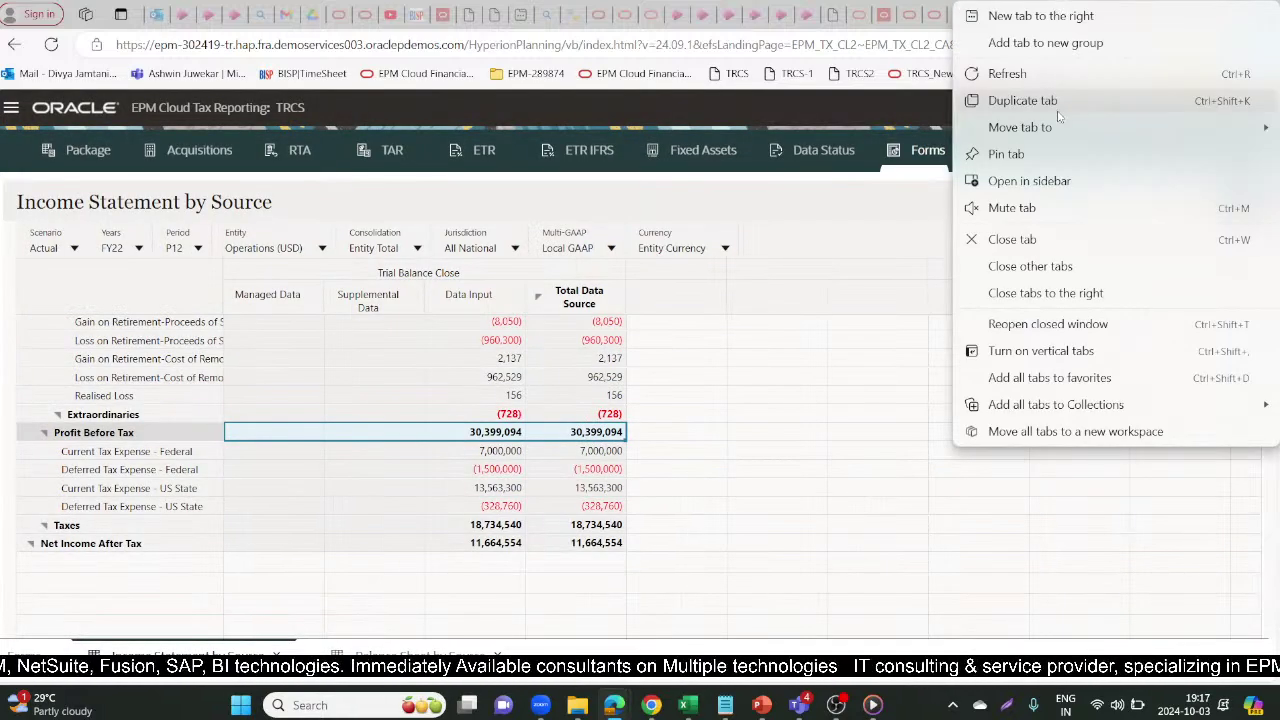
left_click(1056, 108)
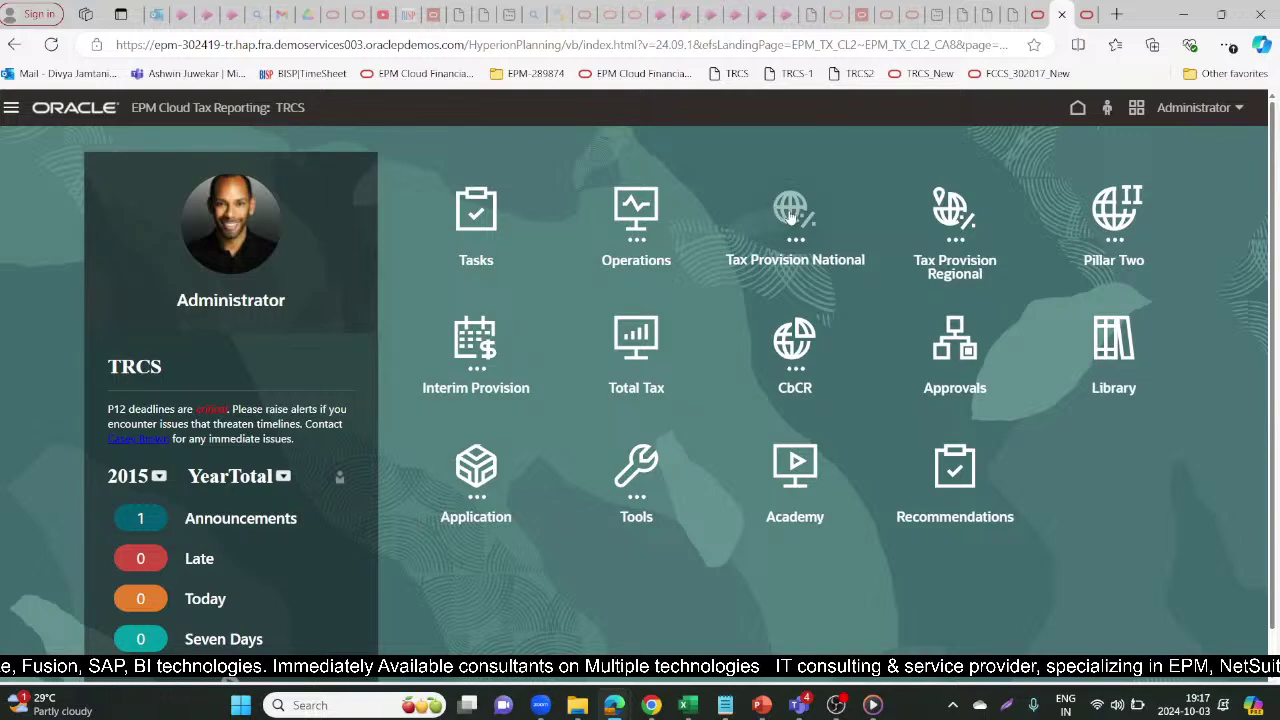
left_click(790, 215)
left_click(474, 350)
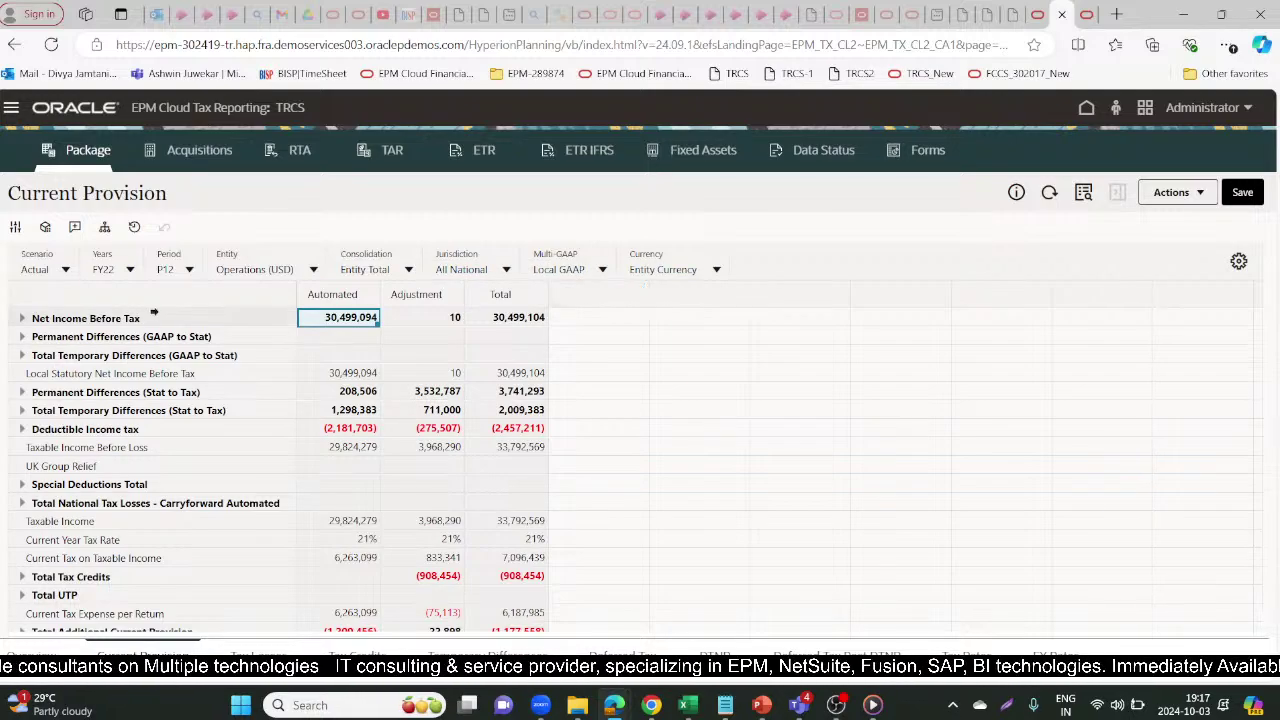
Examine the Net Income Before Tax row and the Automated column on the Current Provision form, and select the cell where they meet
left_click(155, 313)
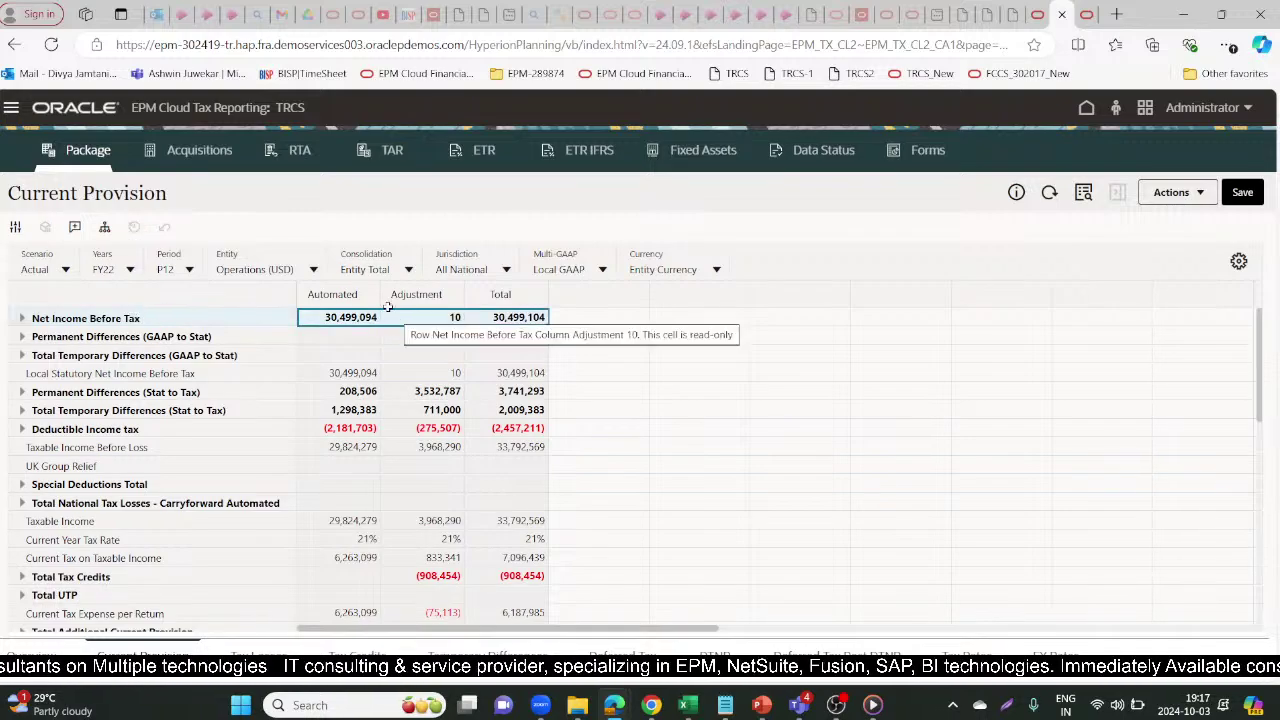
left_click(335, 290)
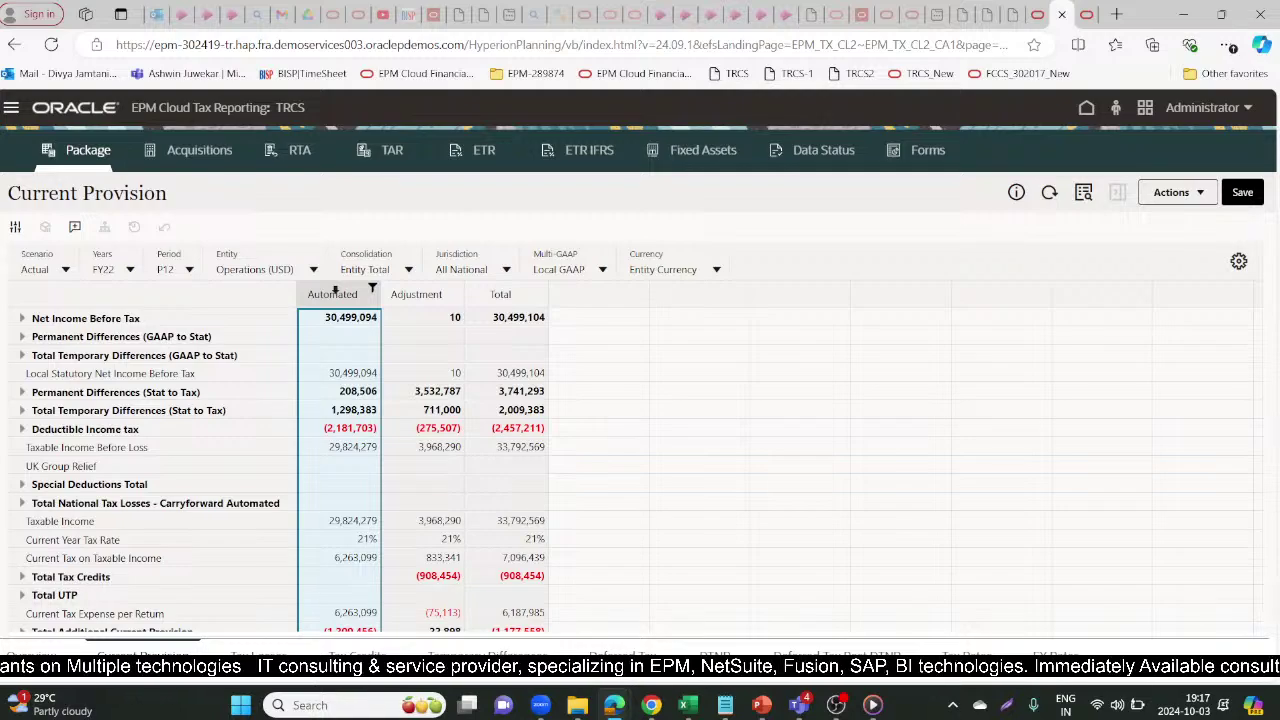
left_click(310, 320)
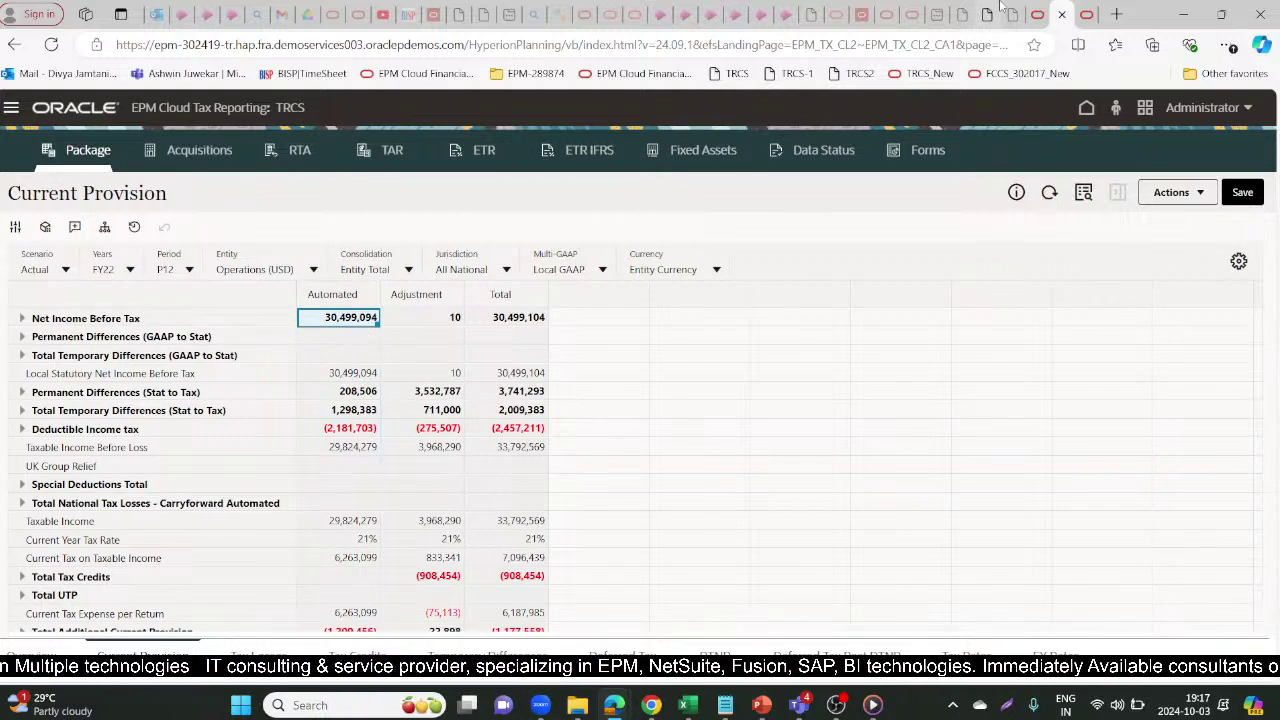
Compare the NIBT global rules and the income statement's Profit Before Tax with the Net Income Before Tax row on Current Provision
left_click(1087, 13)
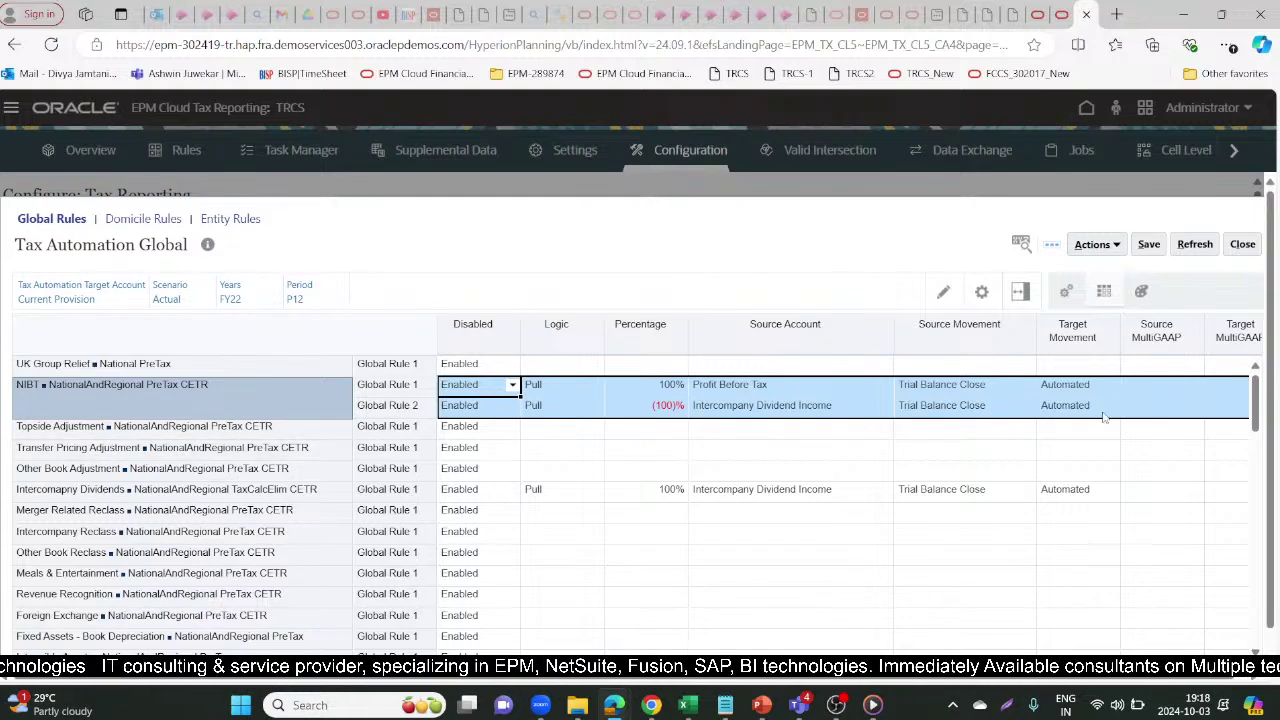
left_click(1036, 15)
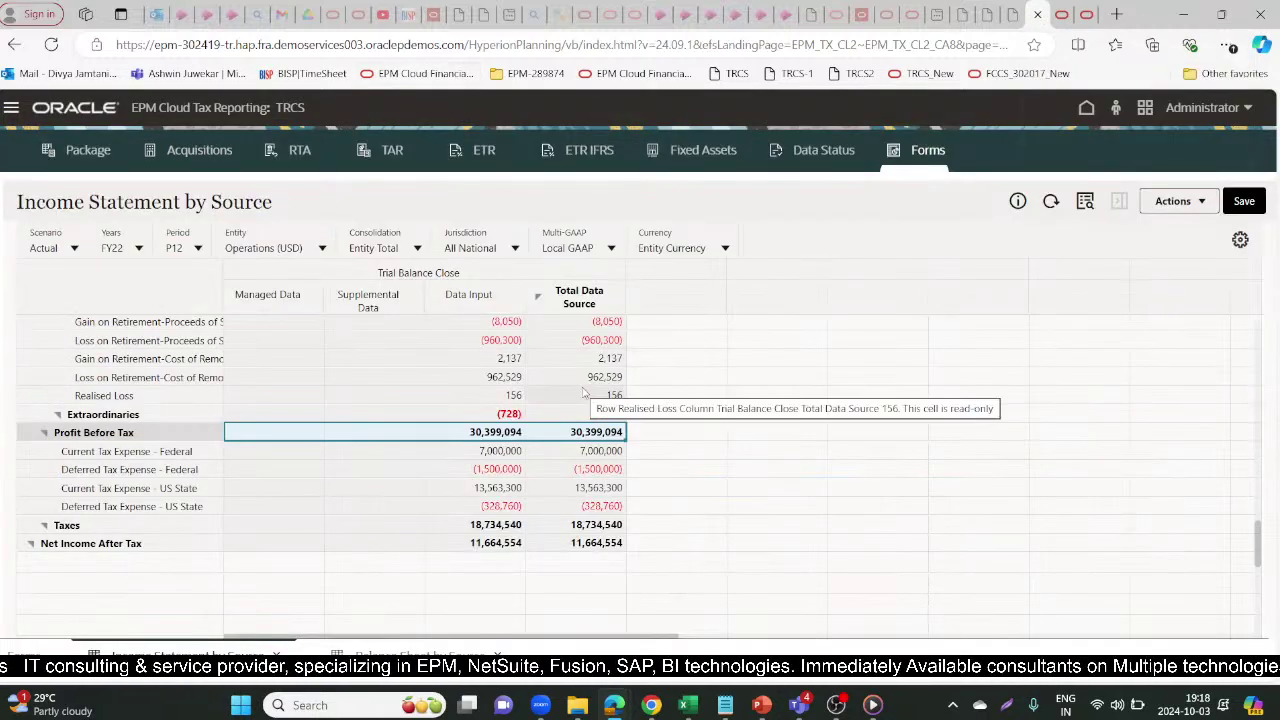
left_click(1090, 13)
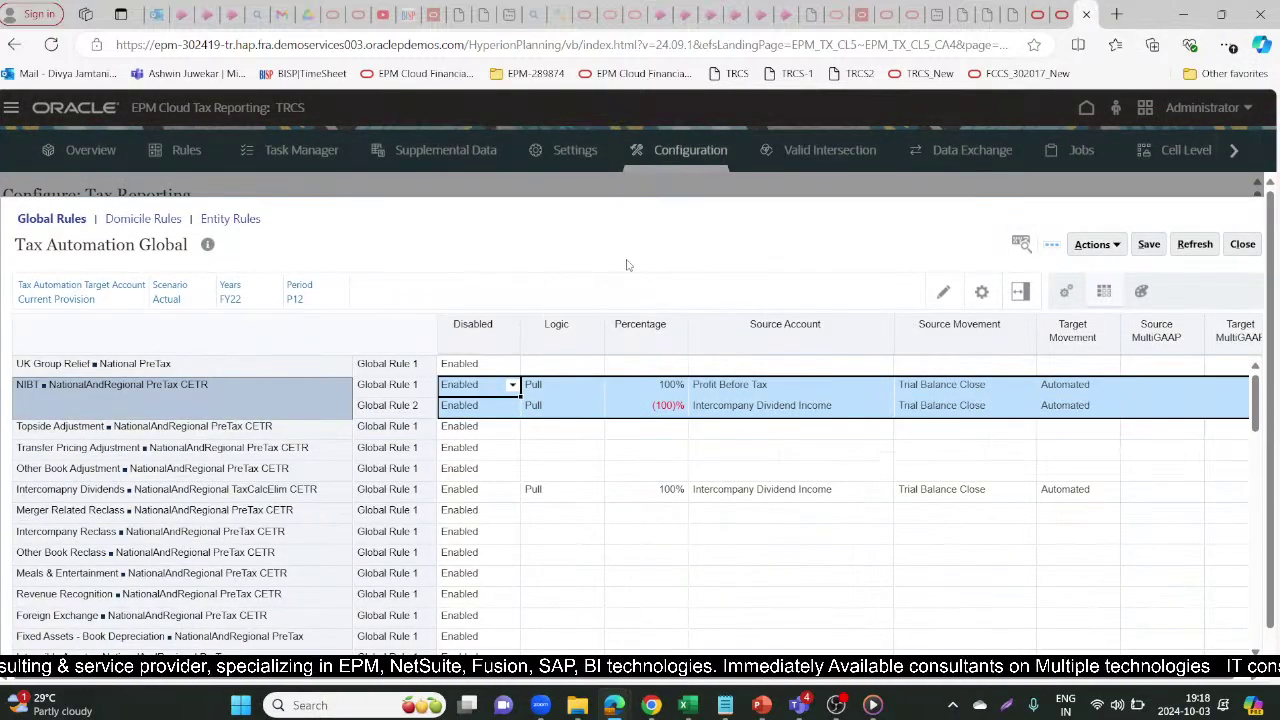
left_click(1061, 14)
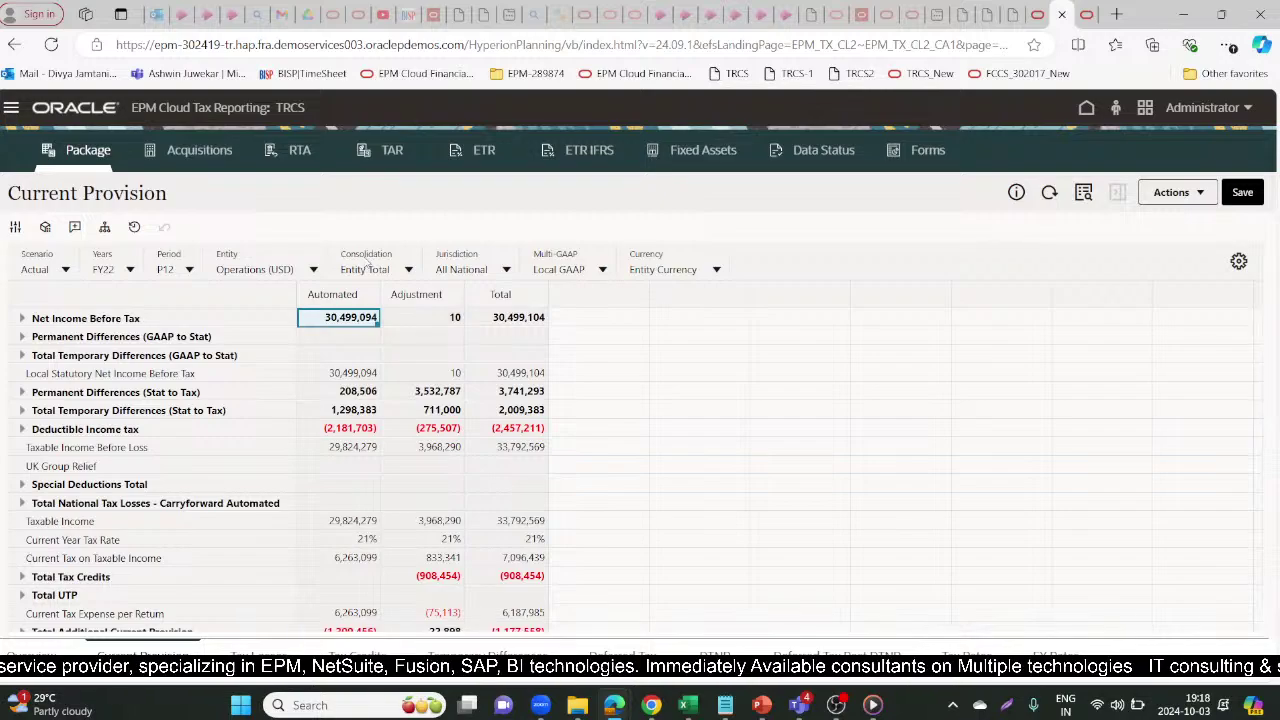
left_click(182, 316)
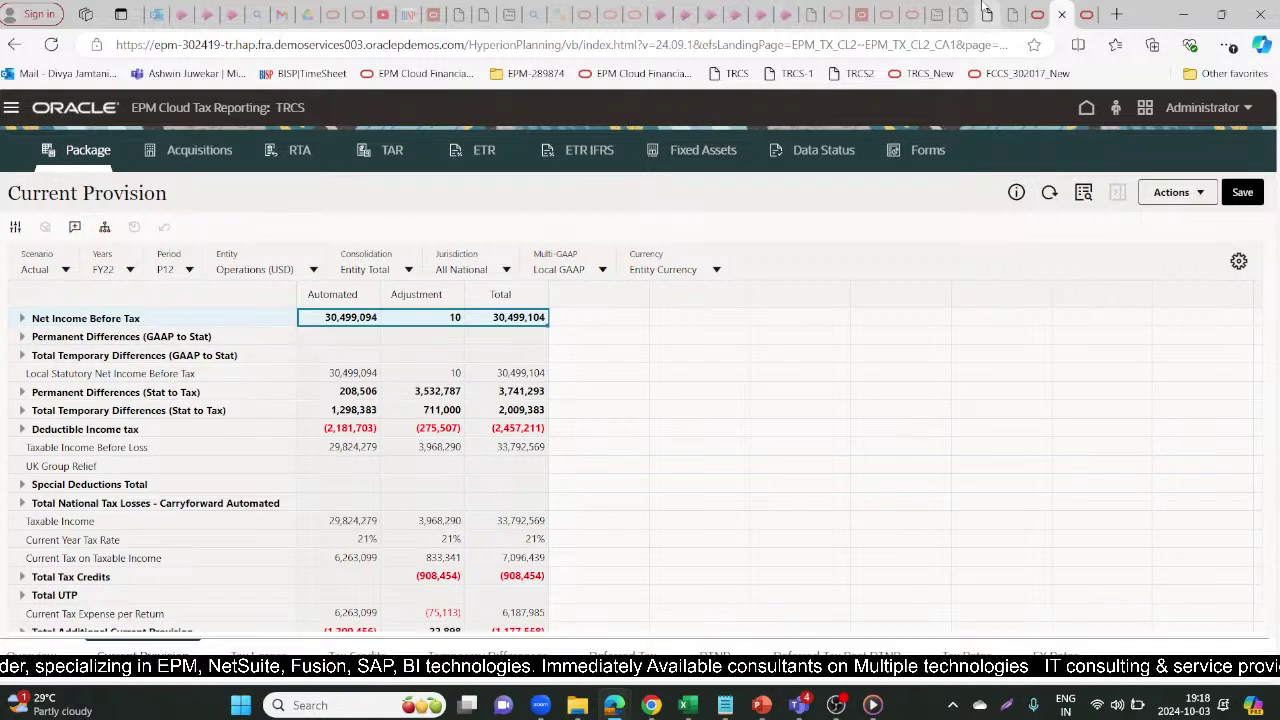
Review the available Logic entries for NIBT Global Rule 1, through De-Annualize, and close the list without changing the rule
left_click(1086, 14)
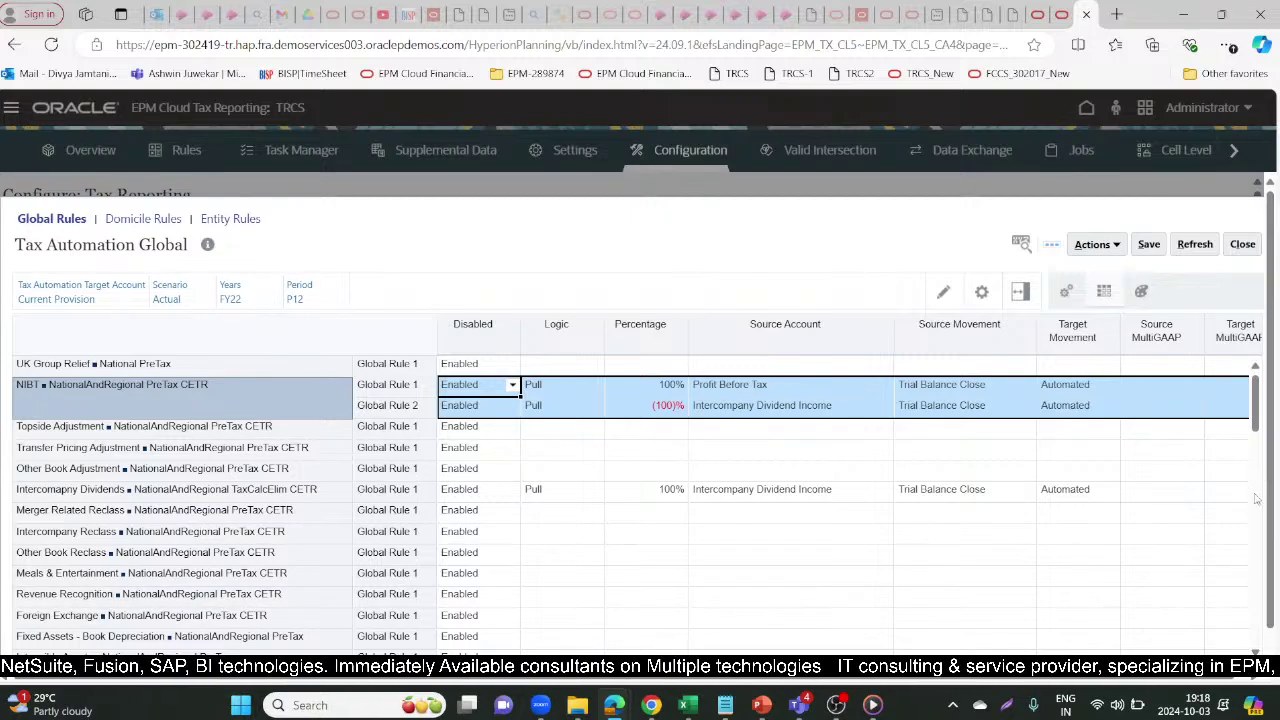
left_click(567, 386)
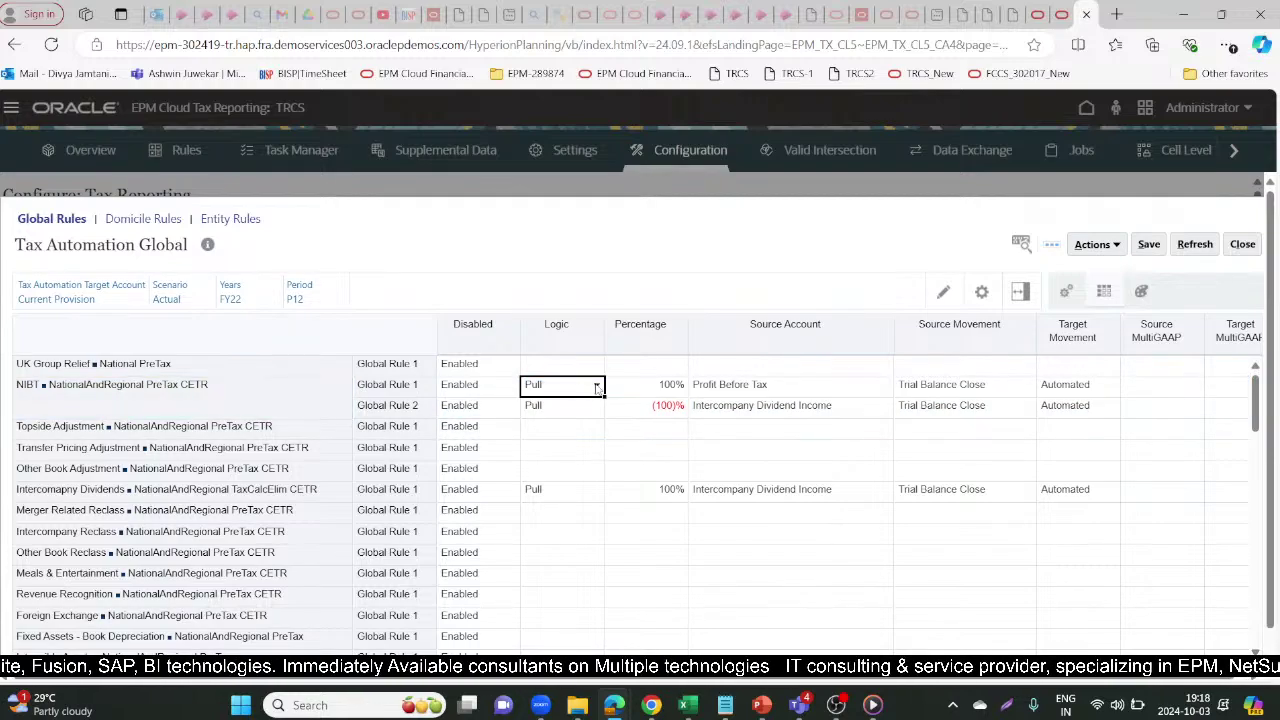
left_click(597, 388)
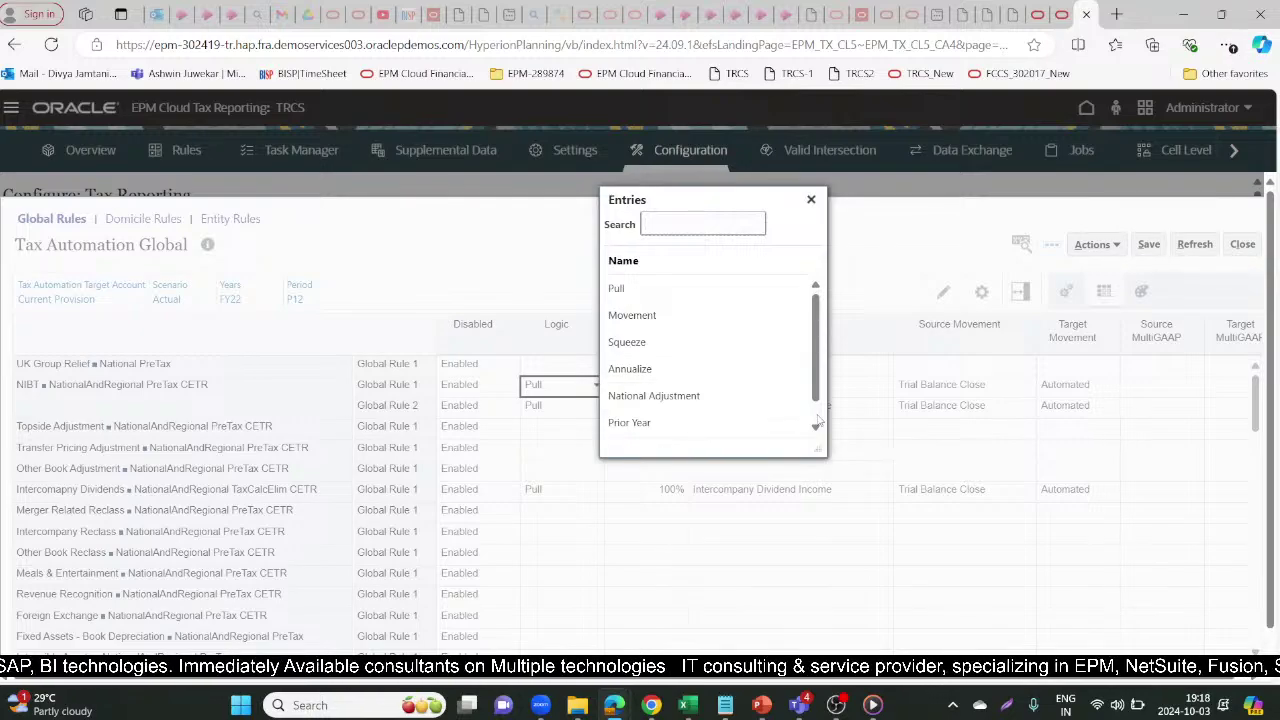
left_click(816, 424)
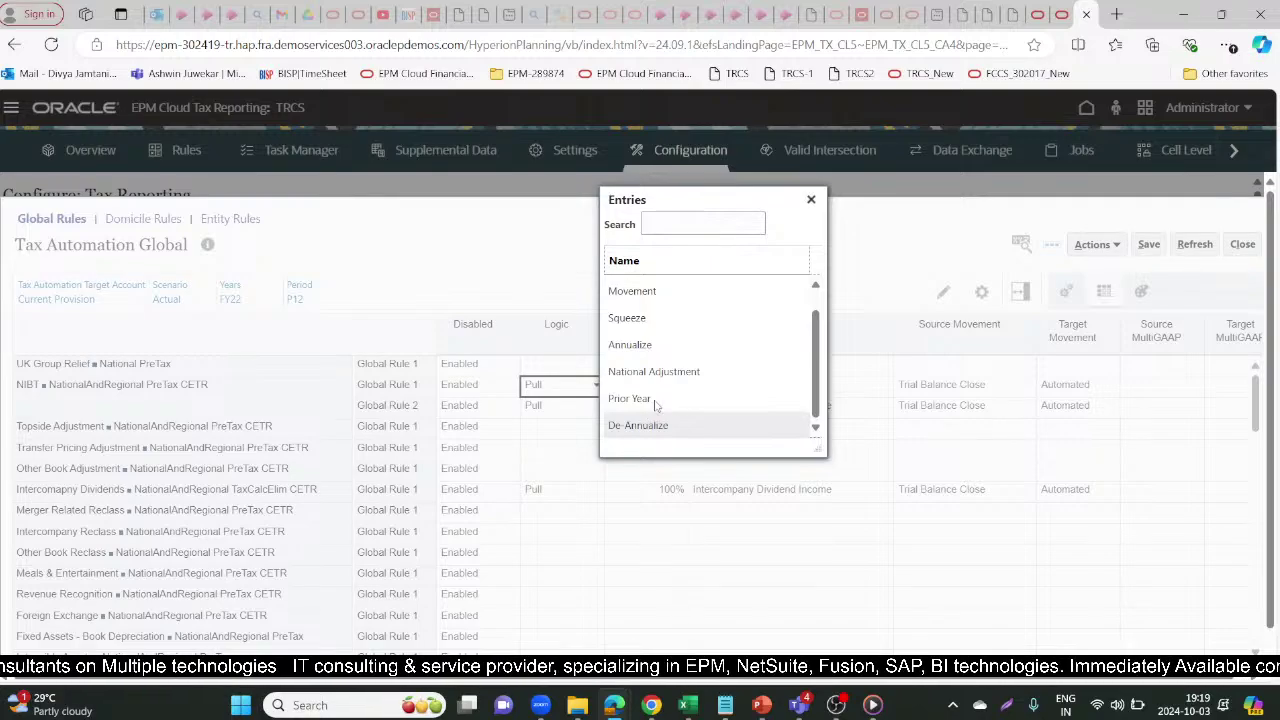
left_click(558, 270)
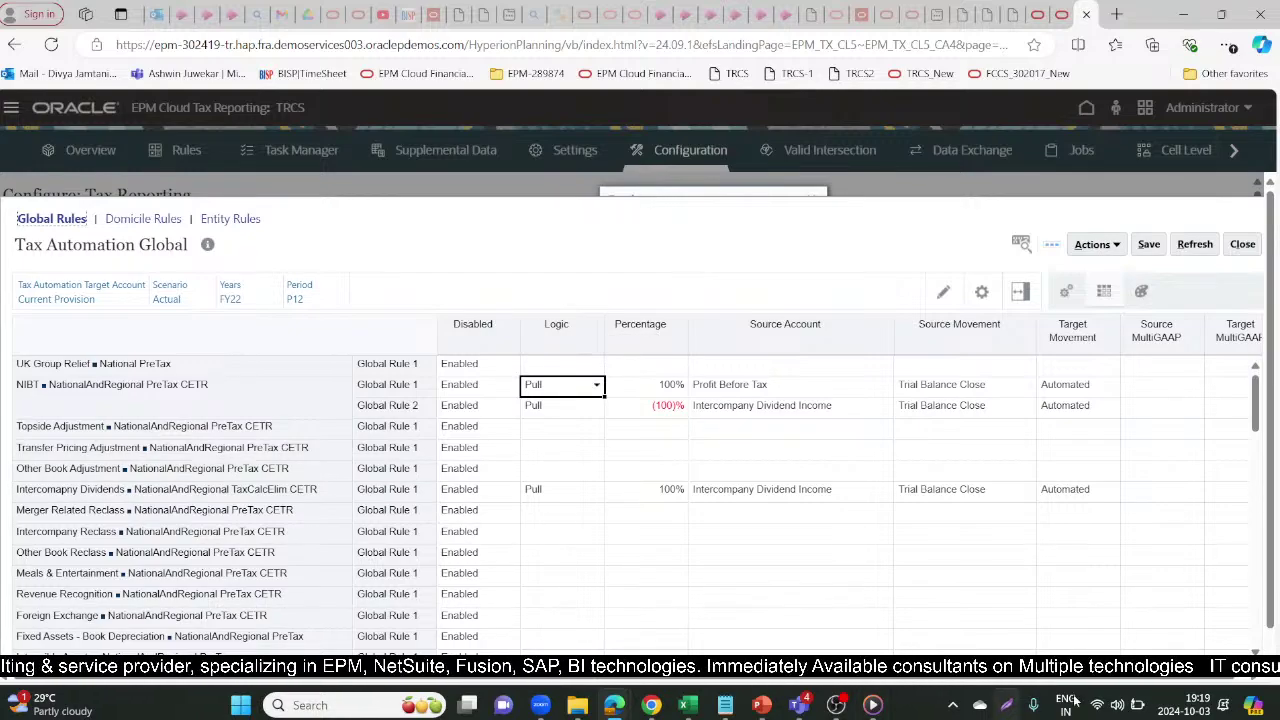
Examine the Meals and Entertainment global rules, including their logic, percentage and source account
scroll(1255, 651, "down", 5)
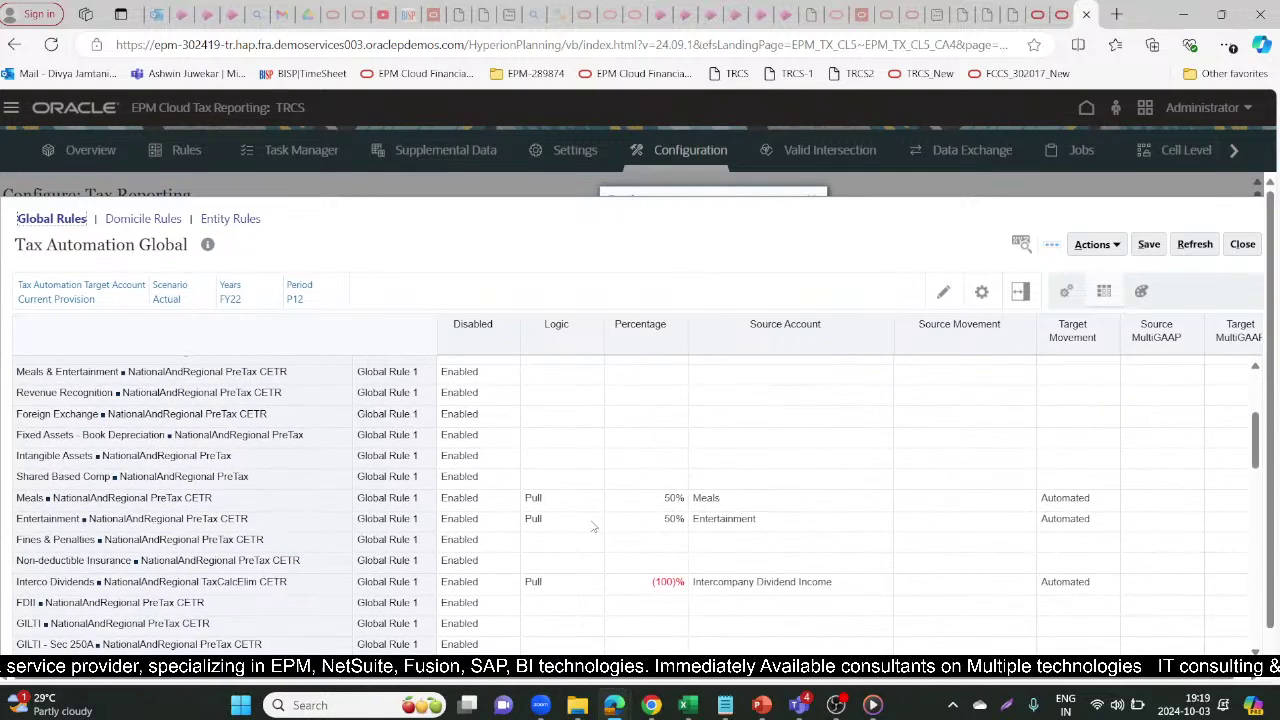
left_click(574, 500)
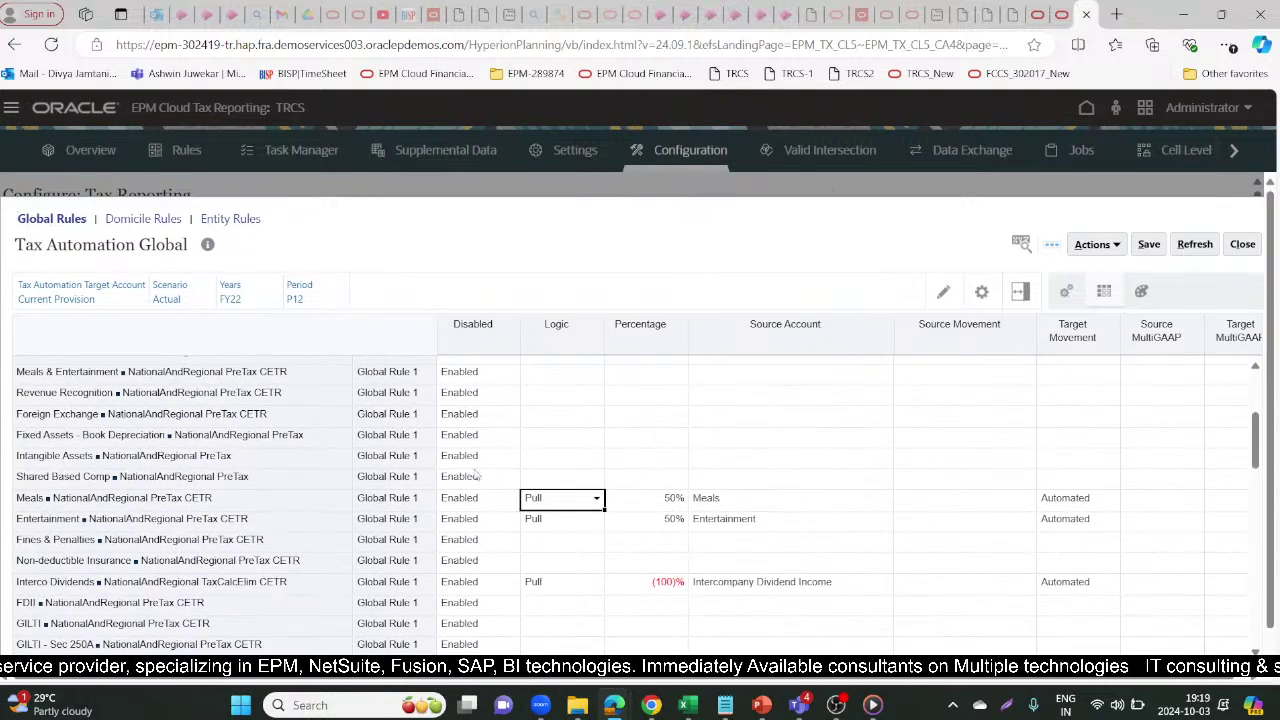
left_click(150, 493)
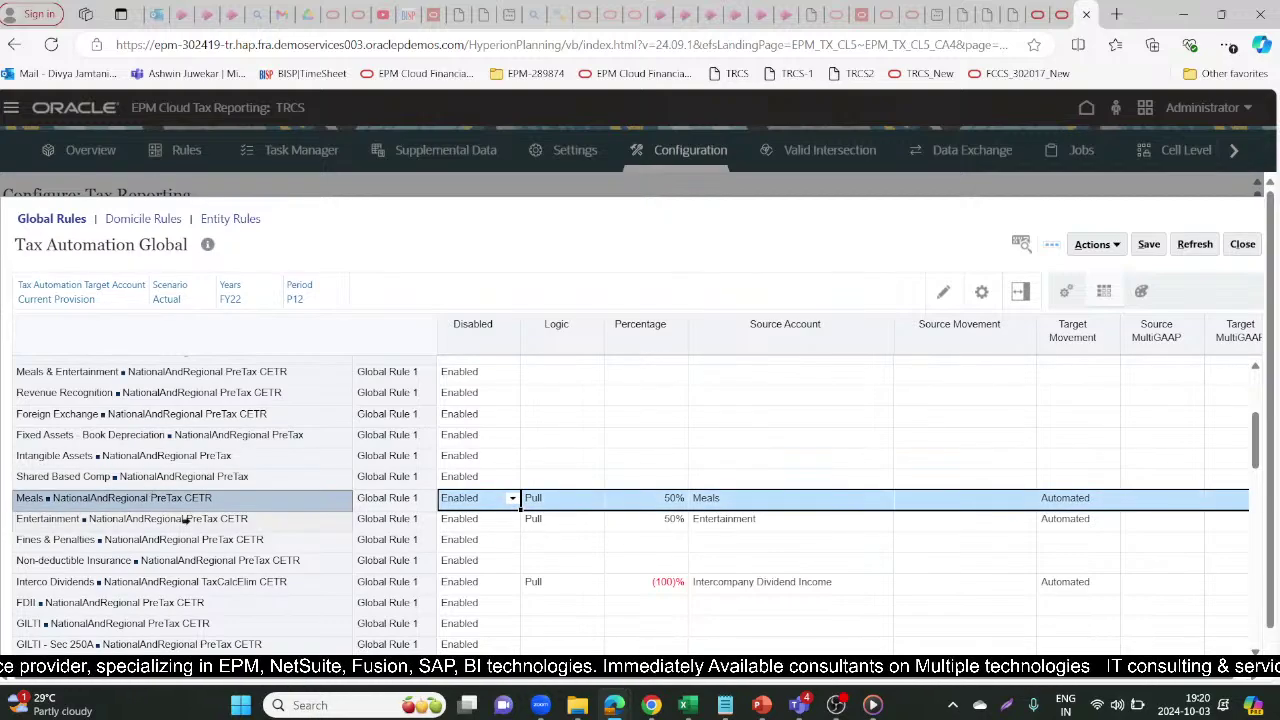
left_click(725, 522)
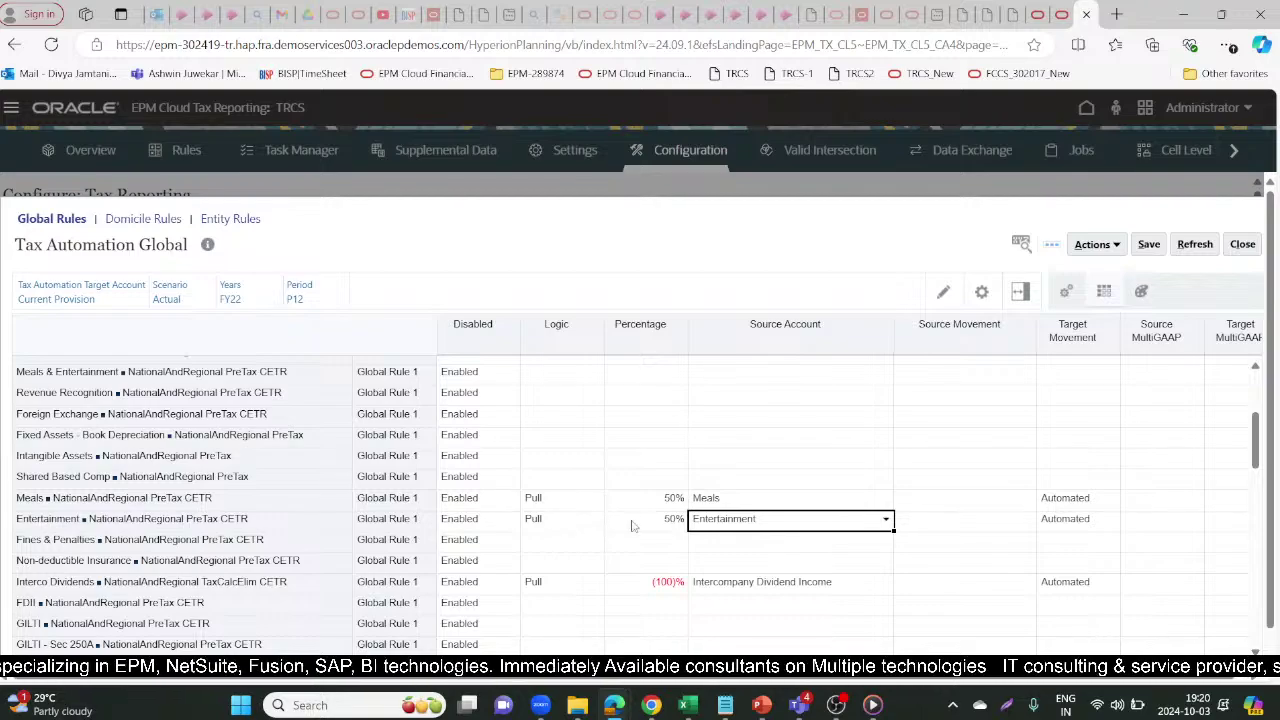
left_click(260, 497)
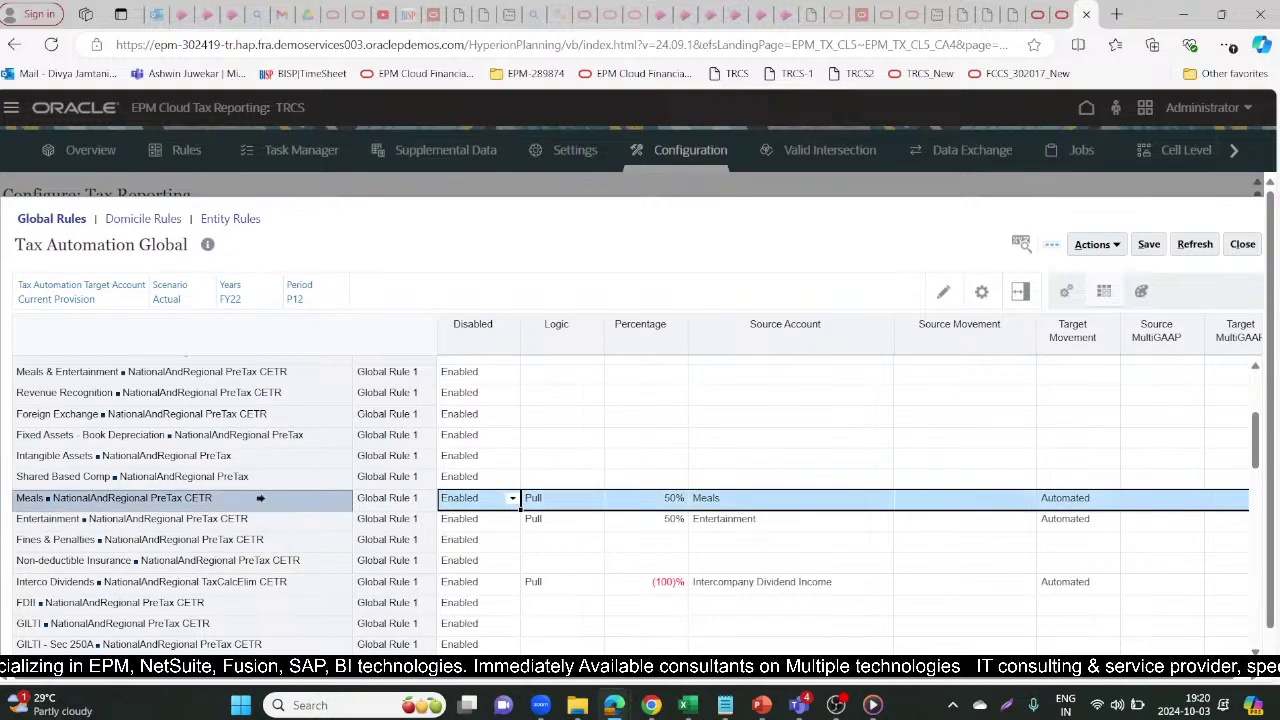
left_click(260, 518)
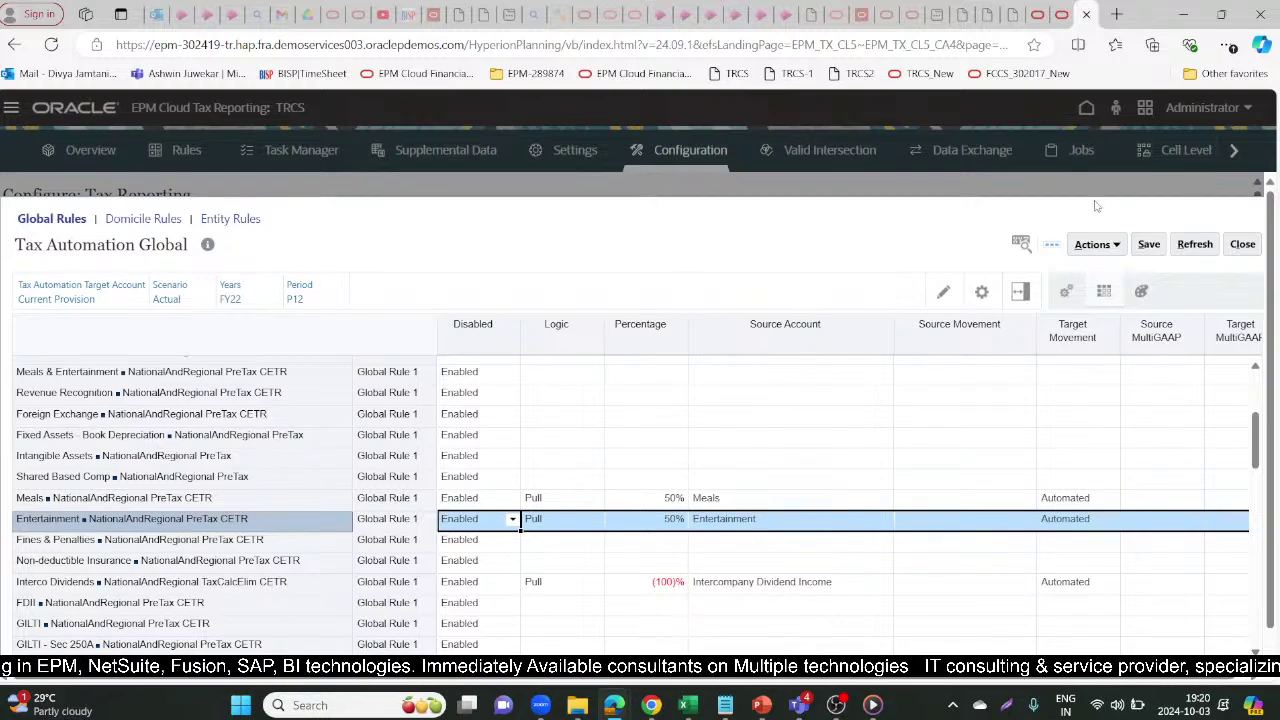
Search the Income Statement by Source form for Meals and select that row's Data Input cell
left_click(1038, 14)
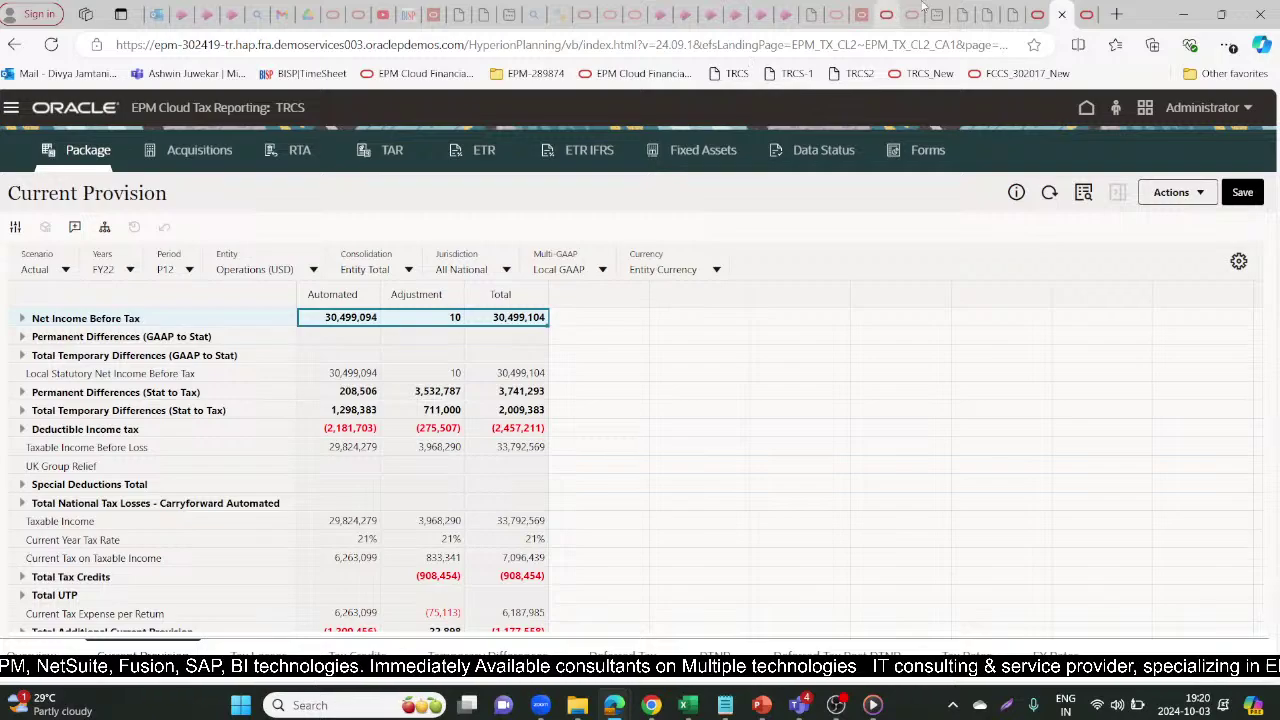
left_click(1038, 12)
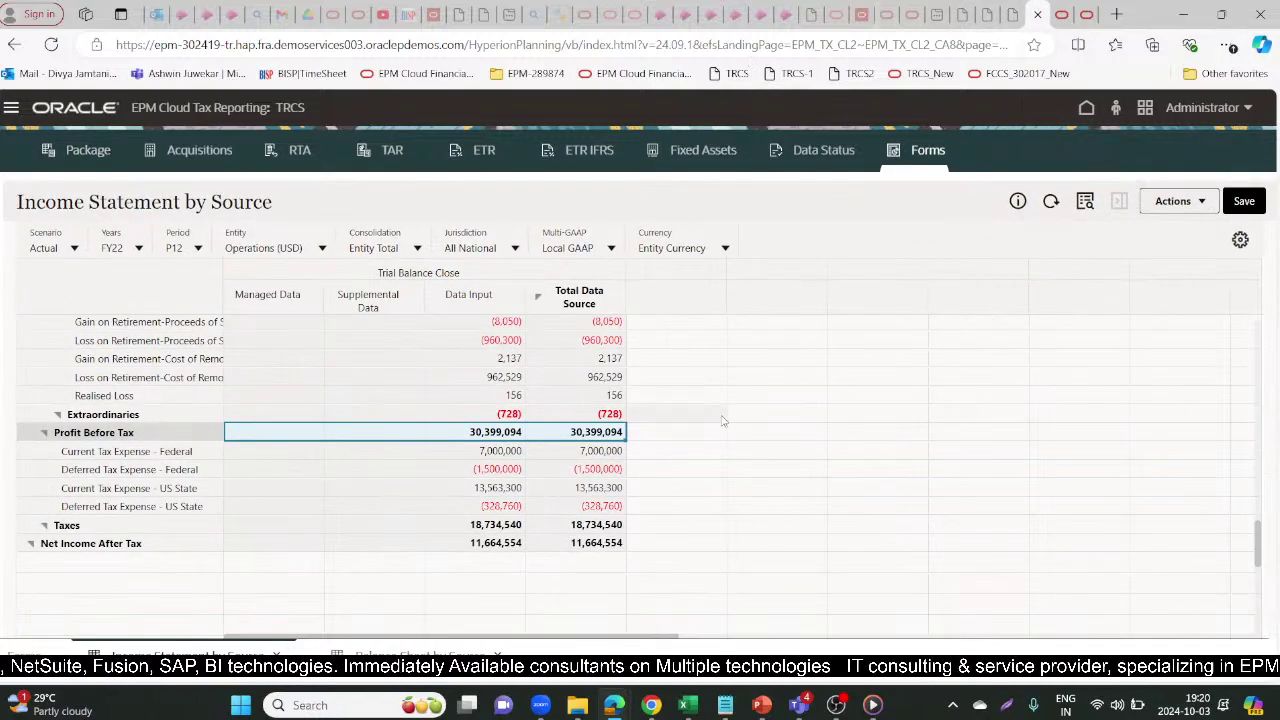
left_click(1085, 201)
type("Meals")
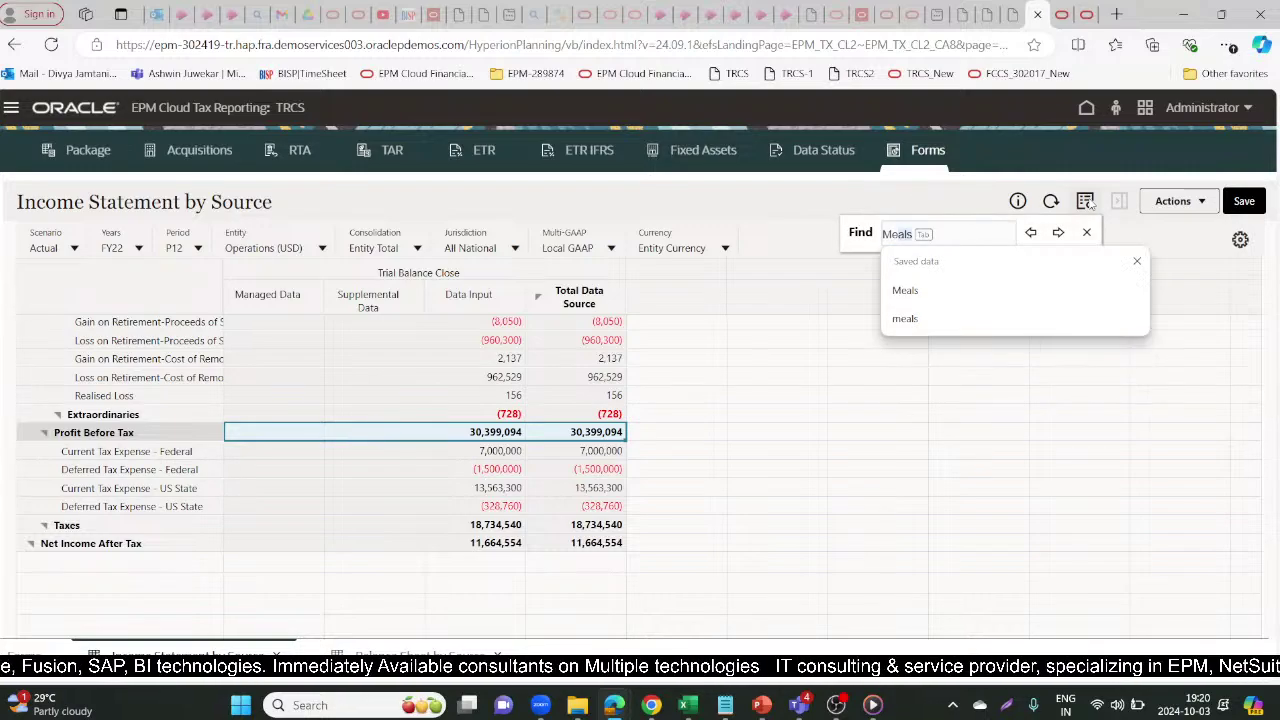
key("Return")
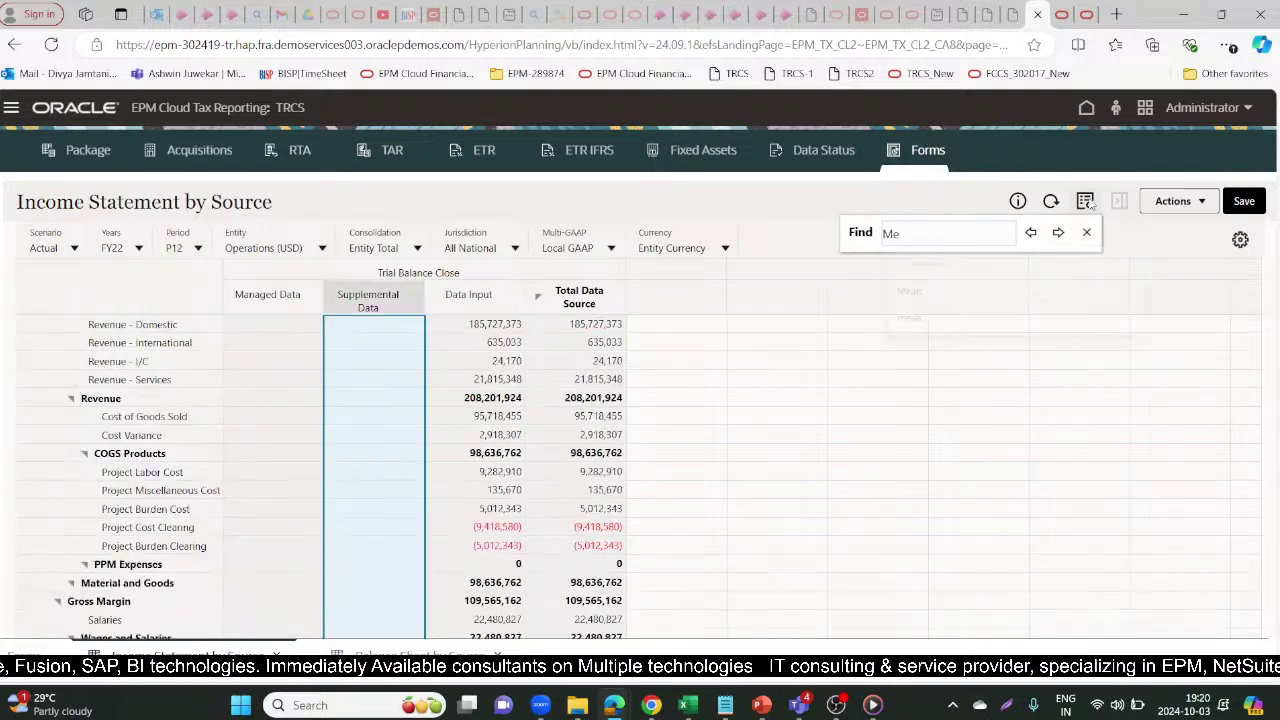
left_click(805, 399)
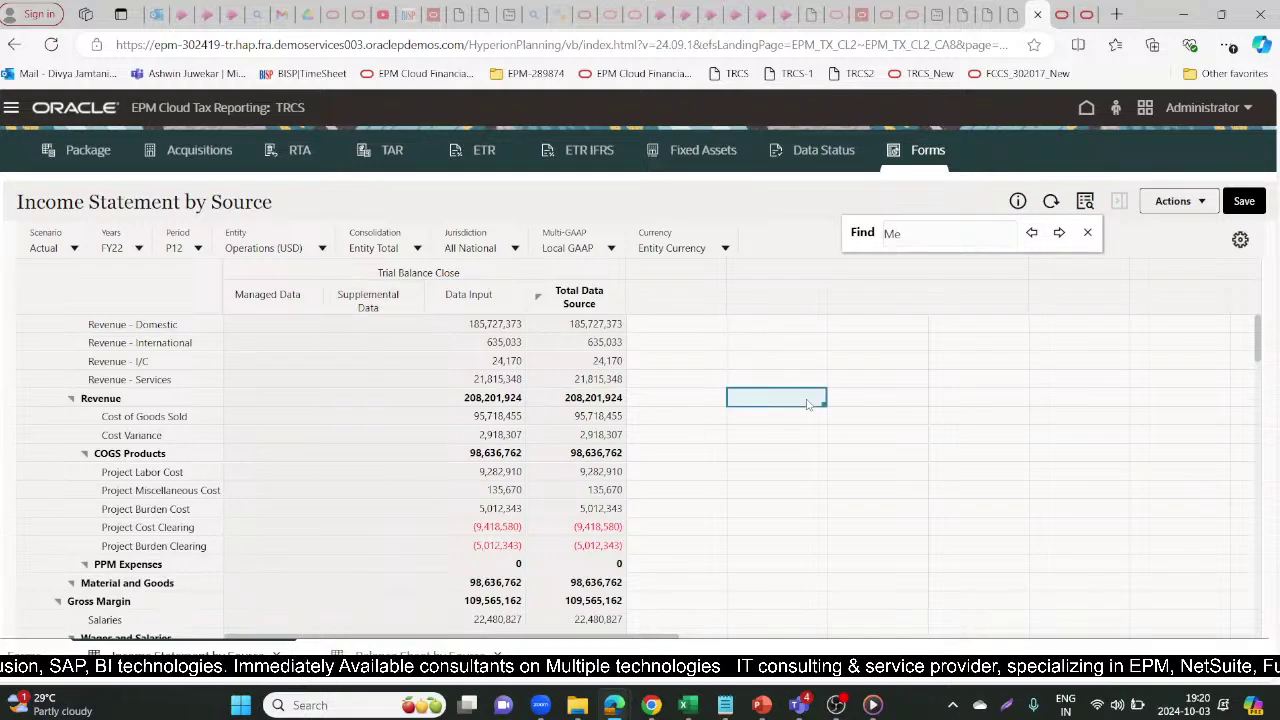
left_click(1032, 238)
left_click(1032, 238)
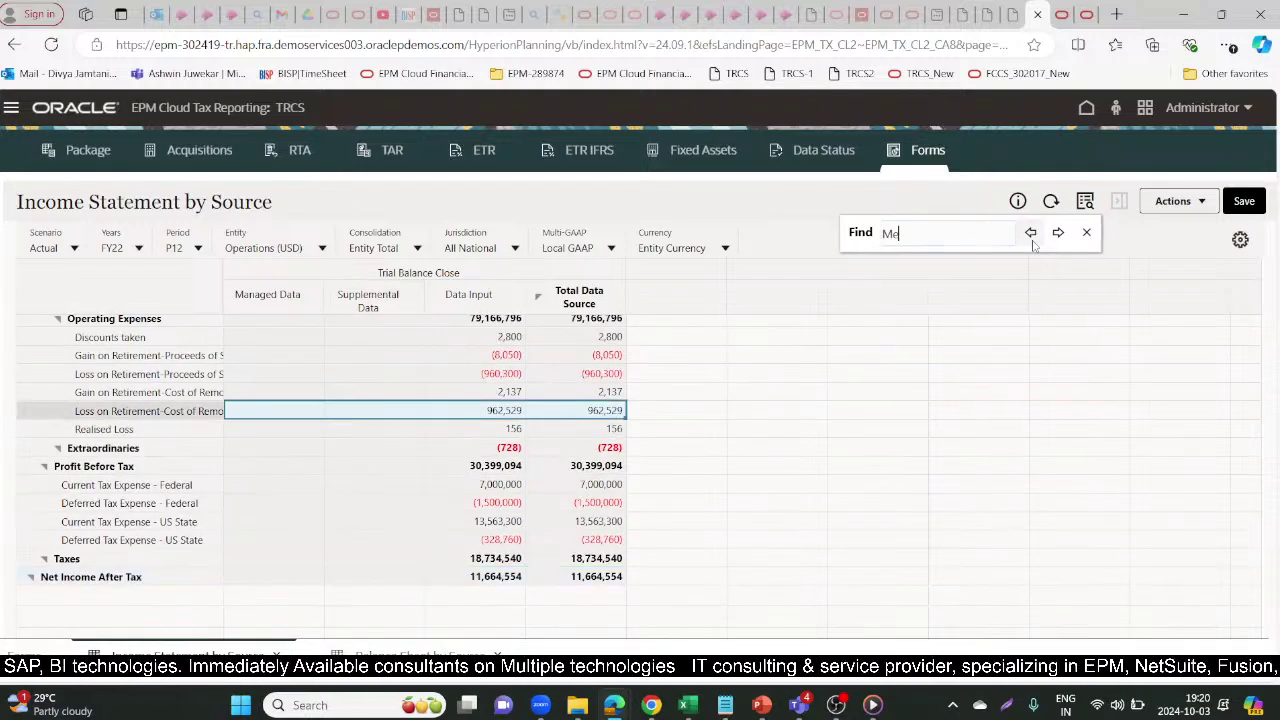
type("als")
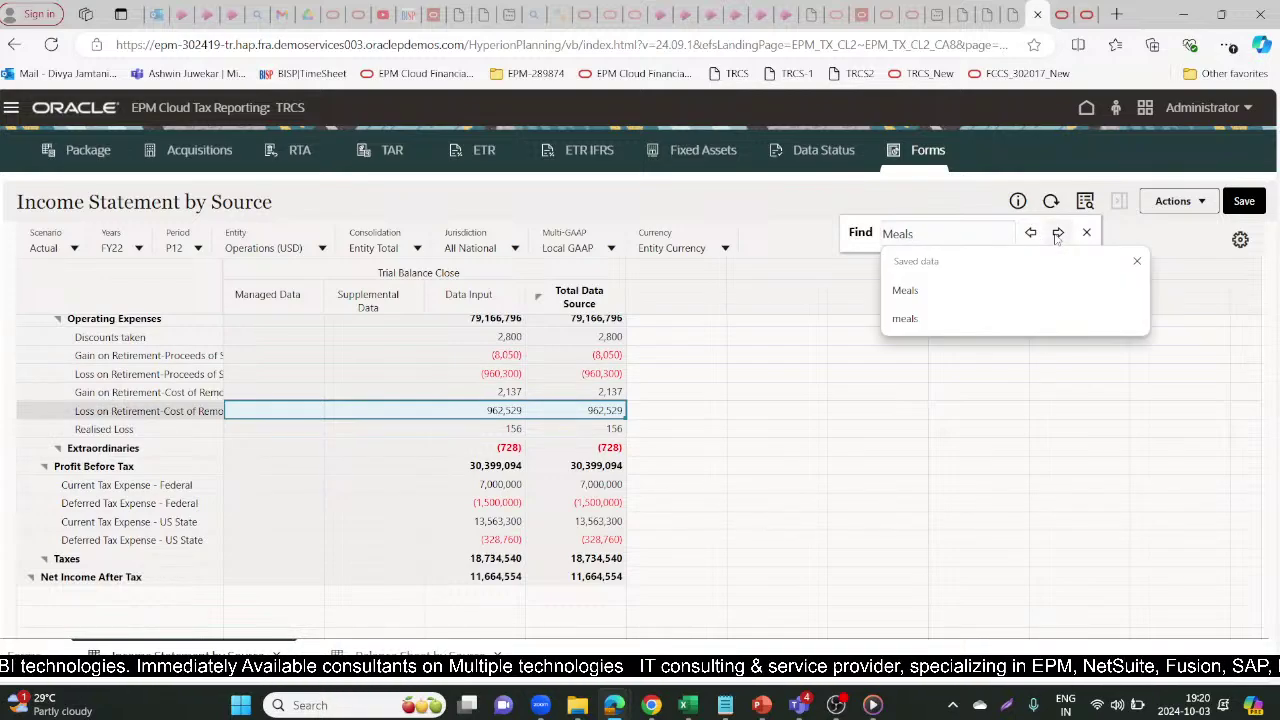
left_click(1057, 234)
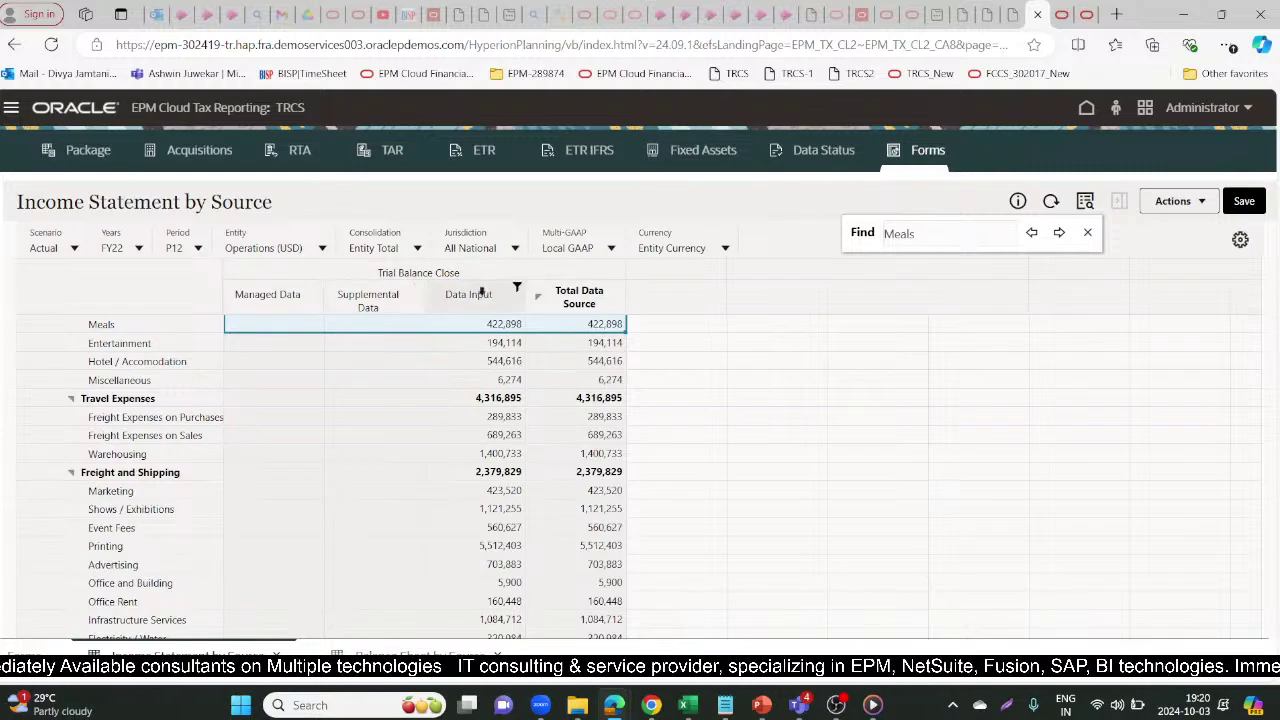
left_click(470, 328)
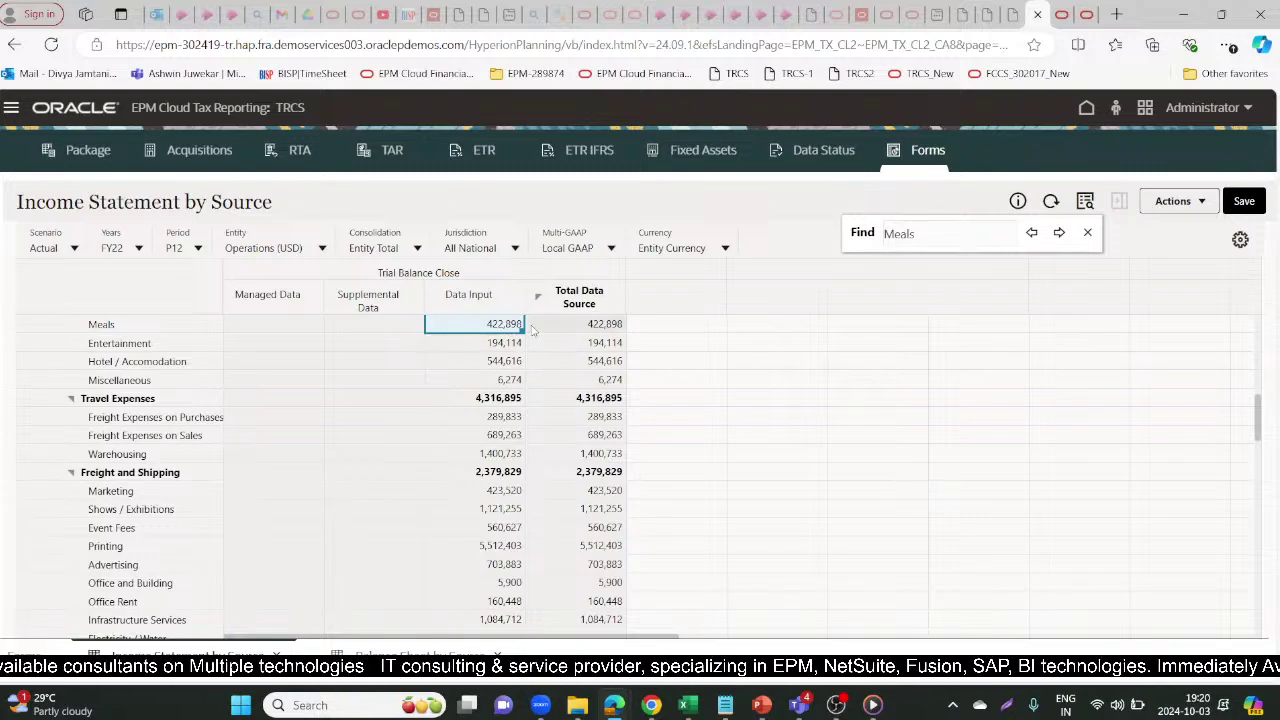
Compare the Meals global rule with the income statement's Meals row and return to the Current Provision form
left_click(1073, 12)
left_click(1085, 12)
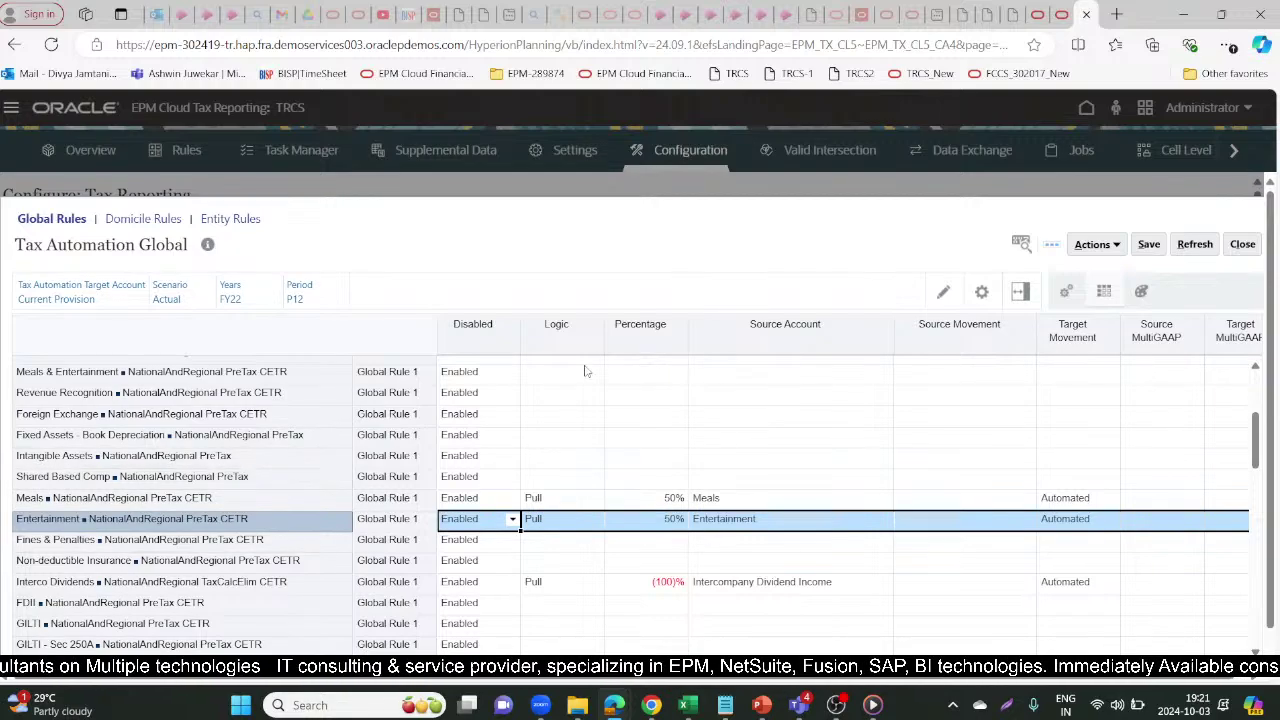
left_click(1040, 12)
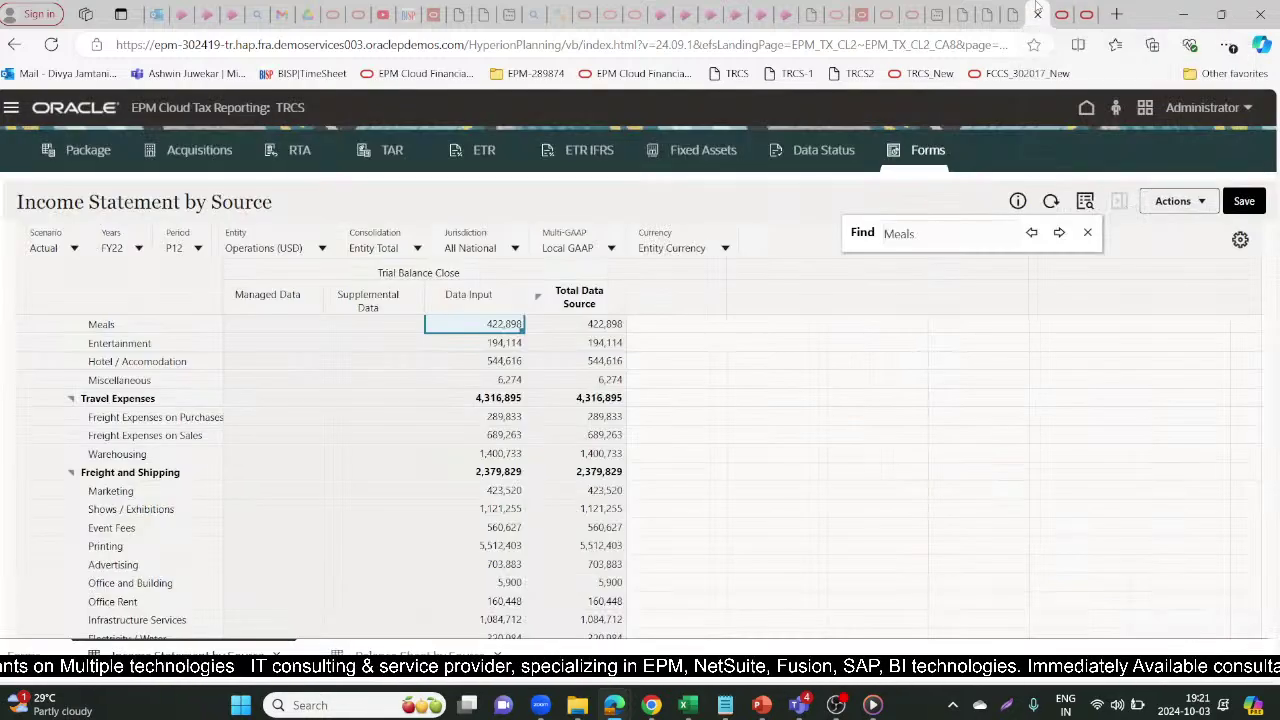
left_click(1062, 12)
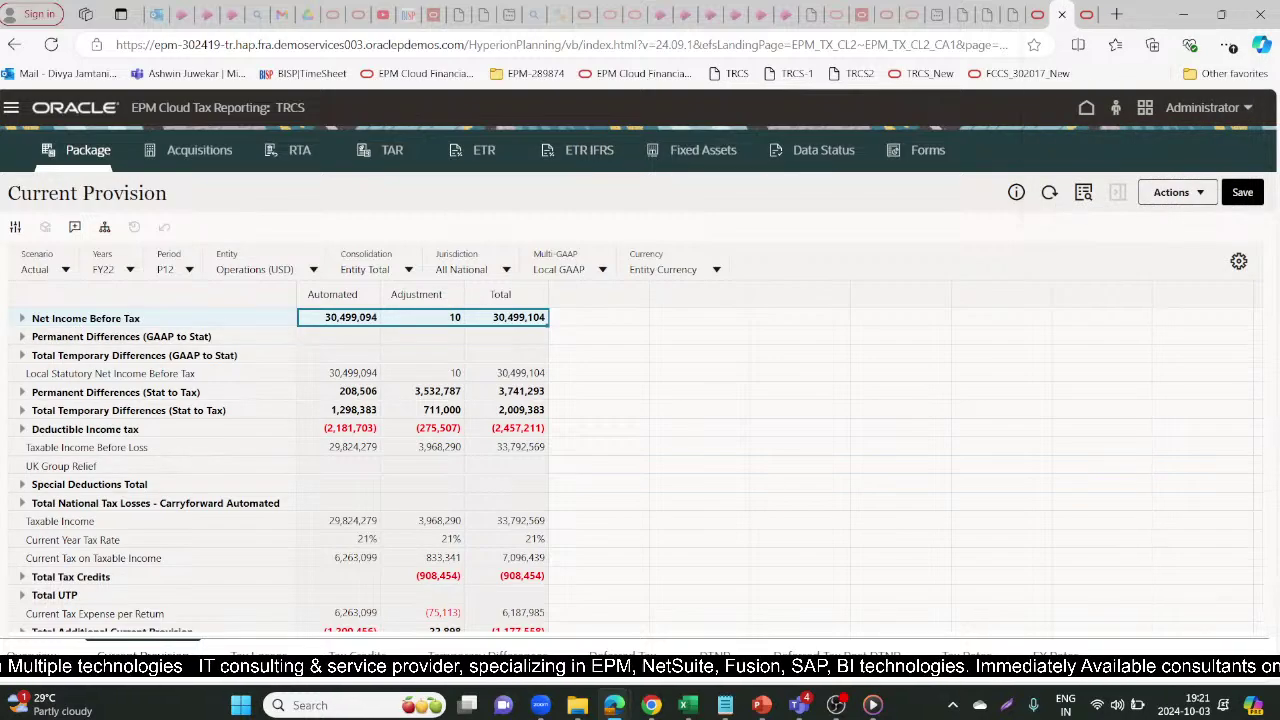
Expand both Permanent Differences groups and M & E Total in Current Provision, and select the Meals row
left_click(22, 338)
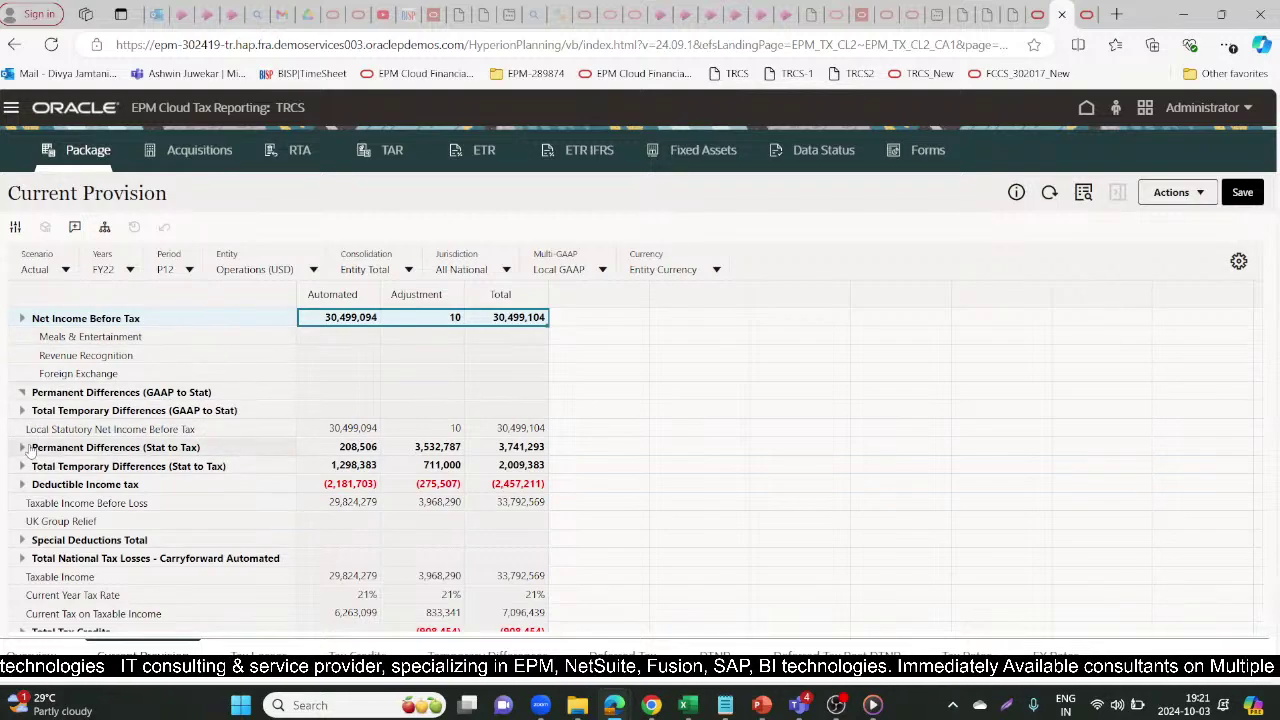
left_click(22, 447)
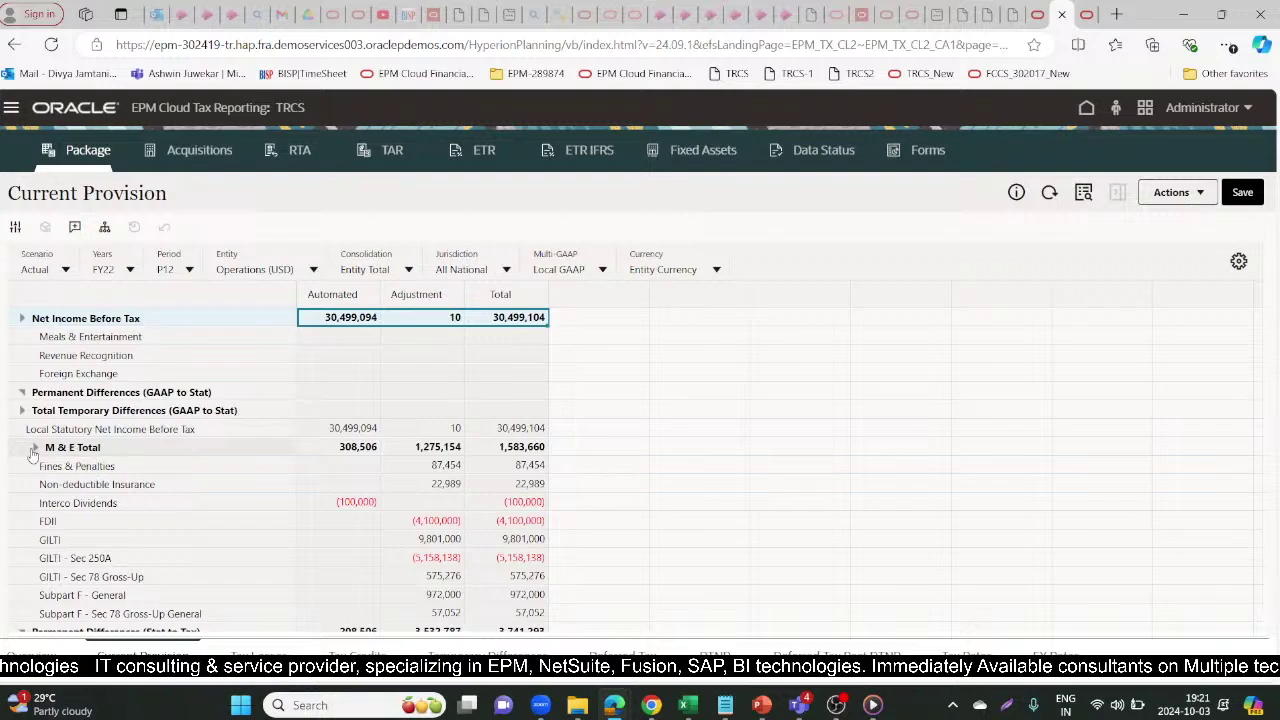
left_click(35, 447)
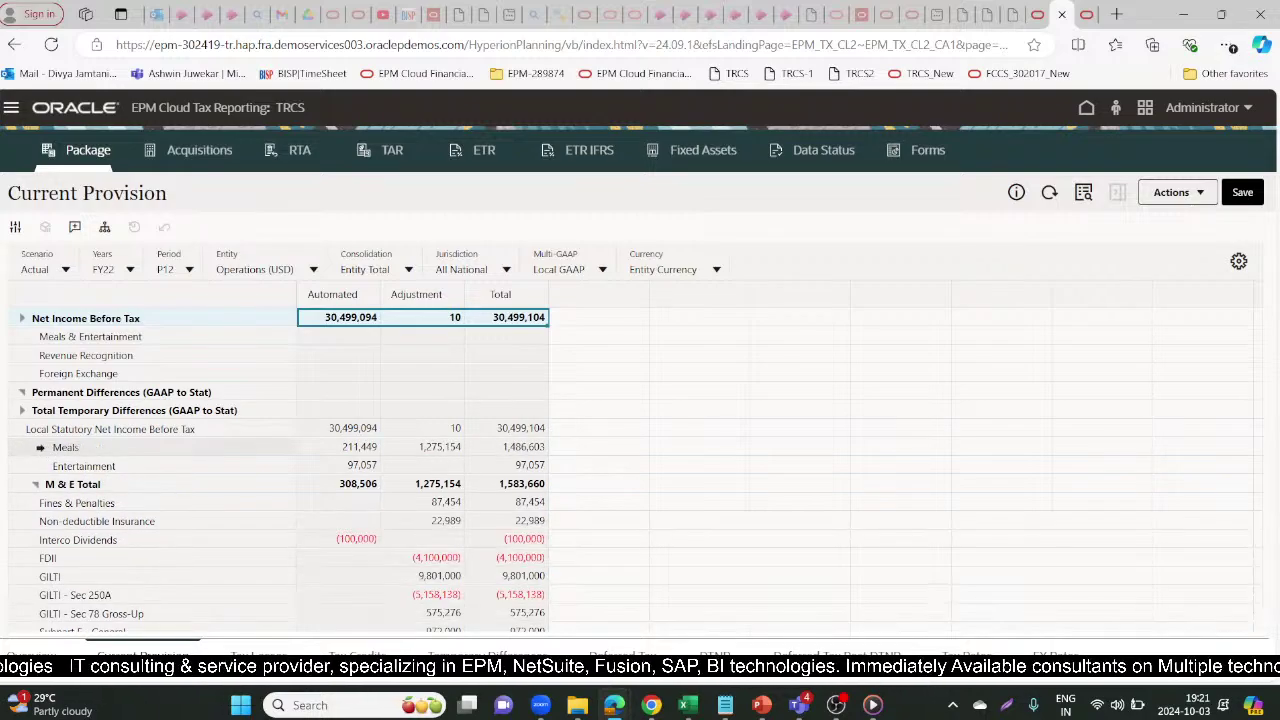
left_click(45, 447)
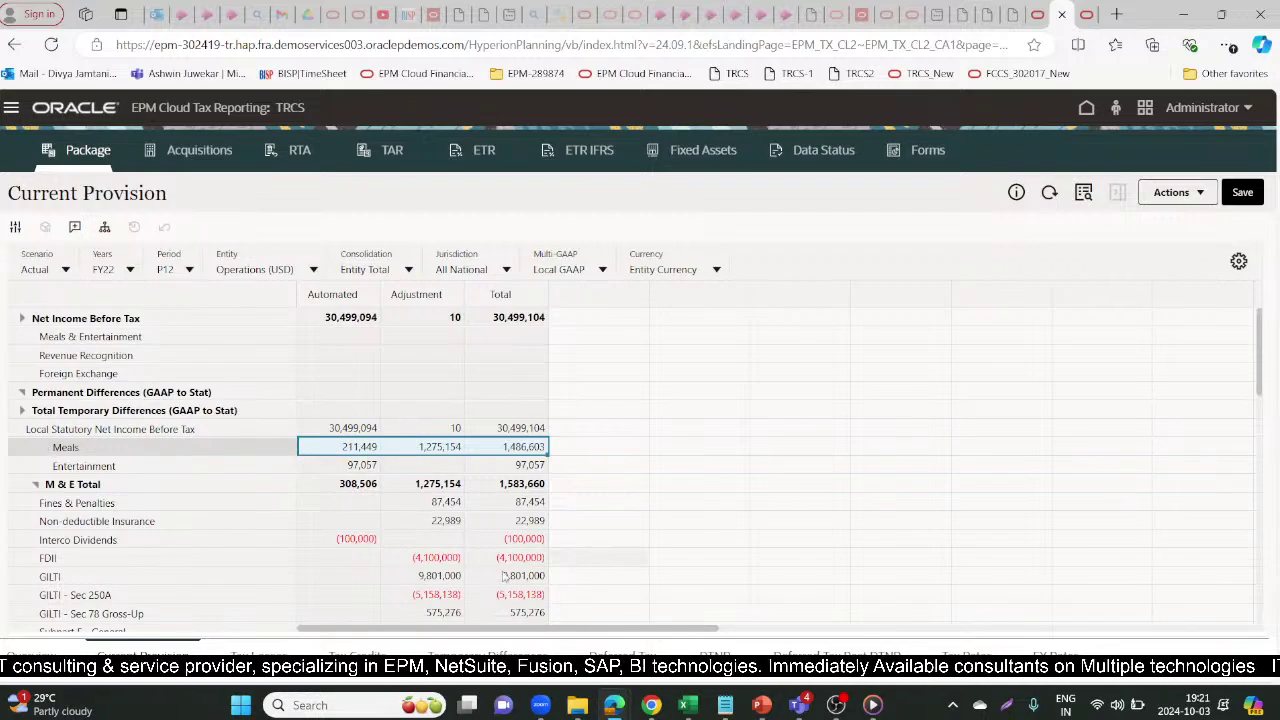
Open the Windows Calculator app and place its window clear of the Current Provision amounts
left_click(252, 705)
left_click(336, 497)
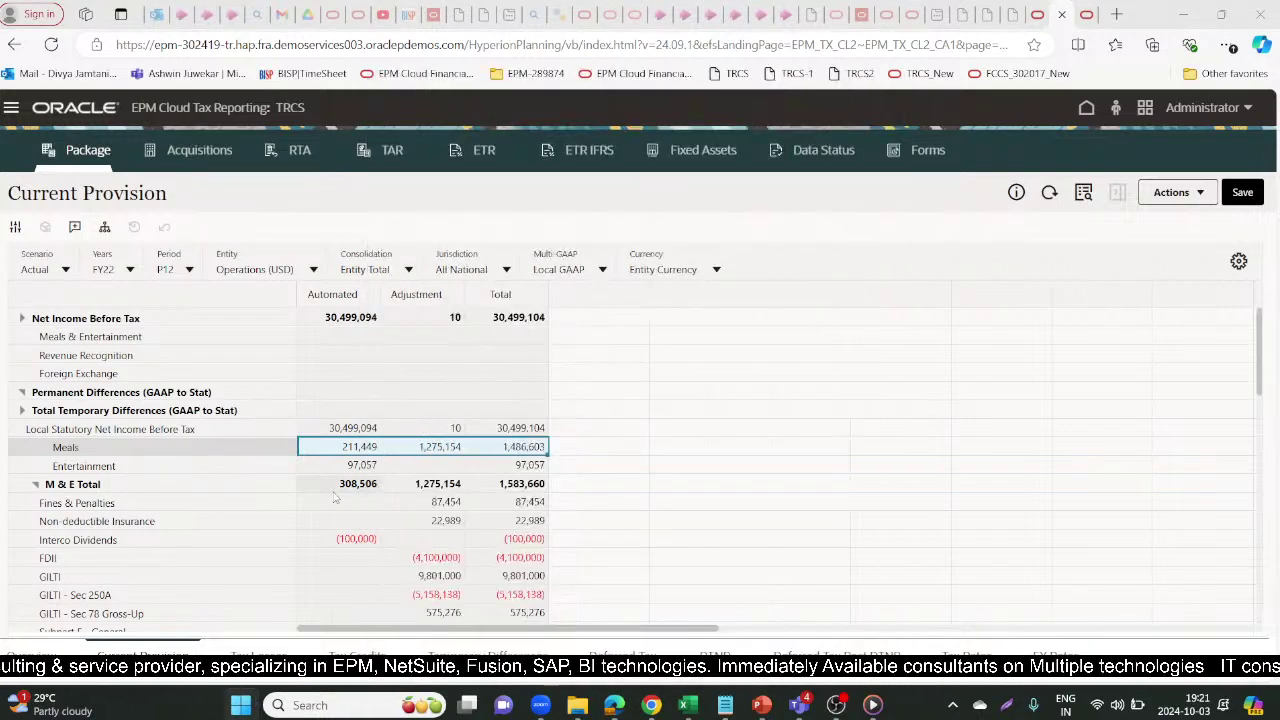
key("super")
type("ca")
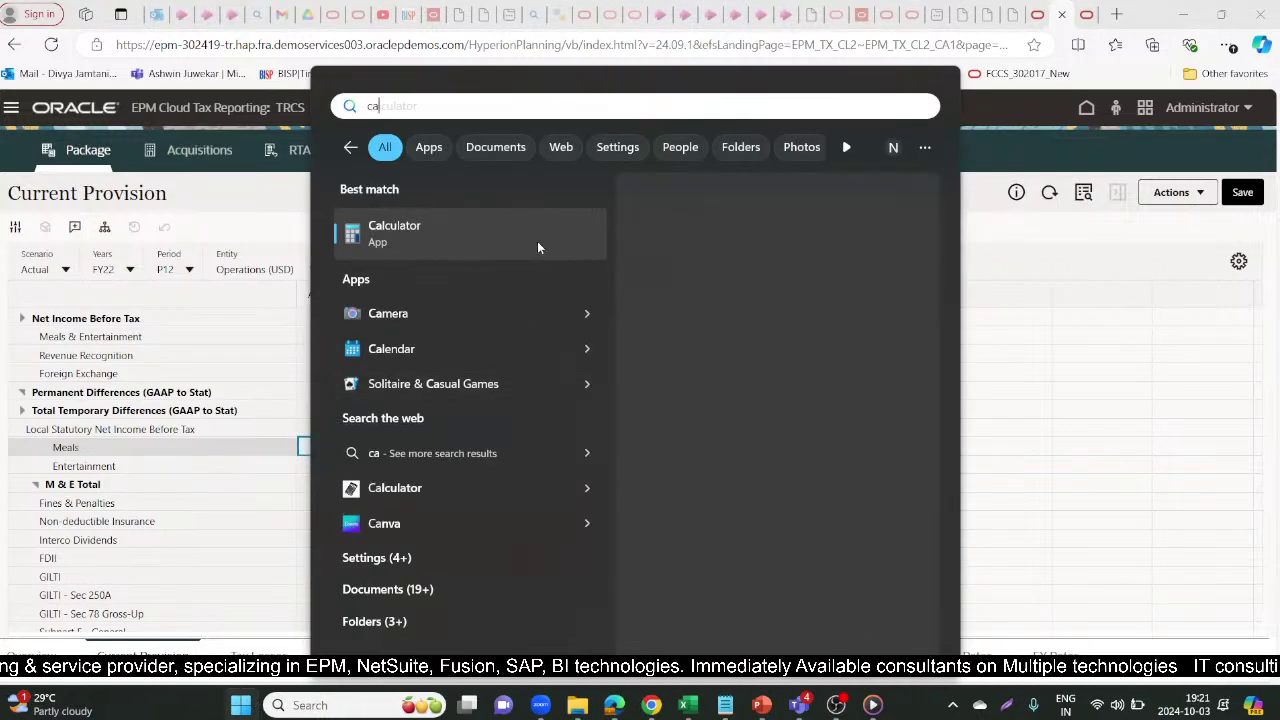
left_click(536, 240)
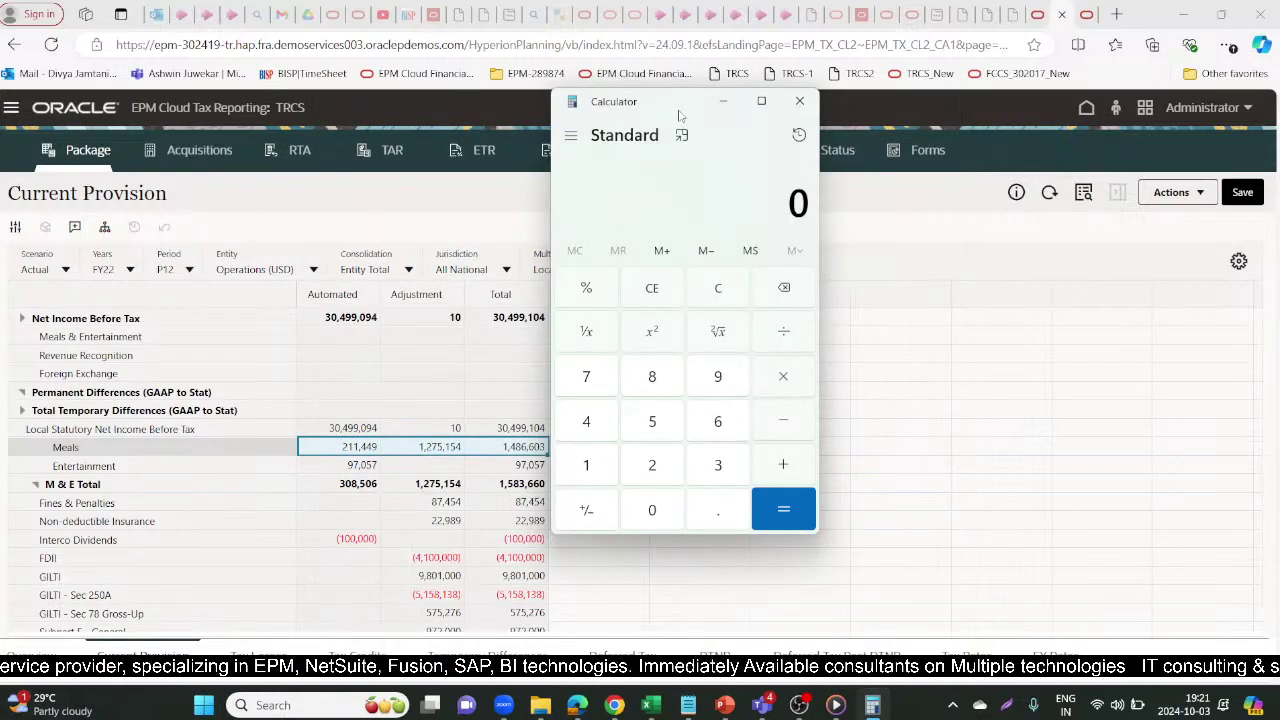
left_click_drag(678, 116, 890, 156)
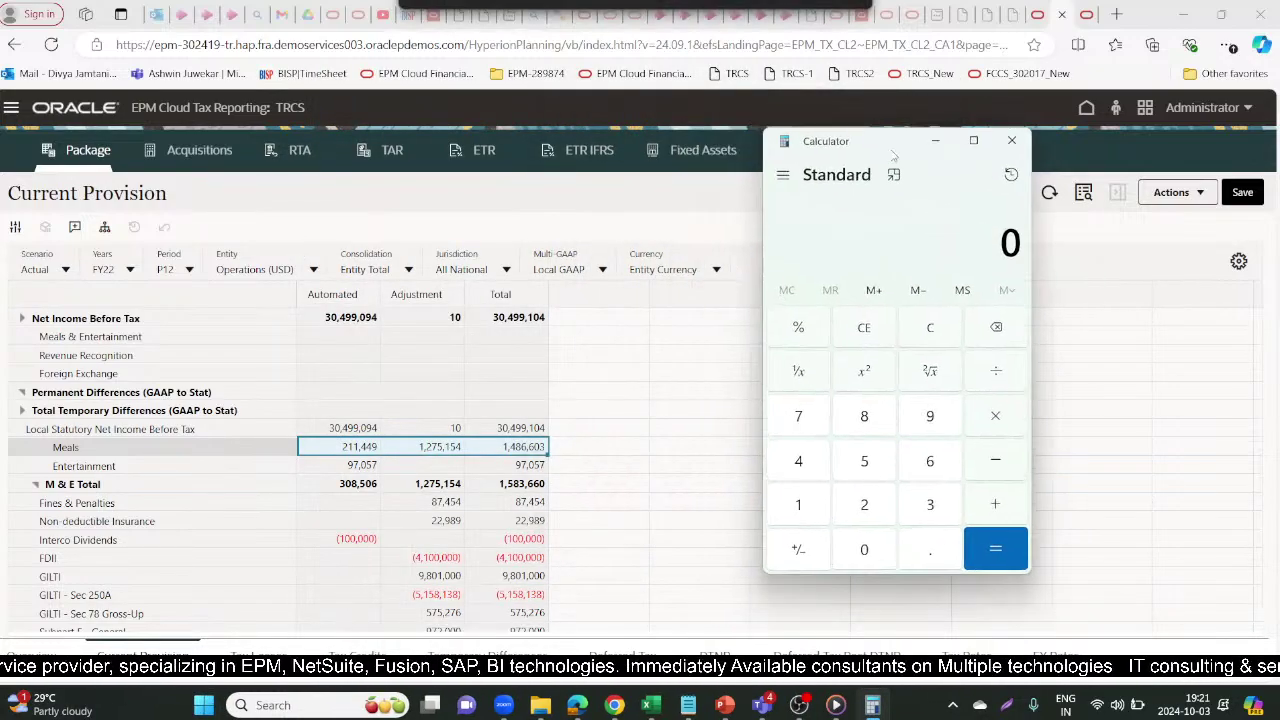
Check the Meals global rule's percentage, and divide the income statement's Meals amount, 422898, by 2 in Calculator
left_click(1082, 12)
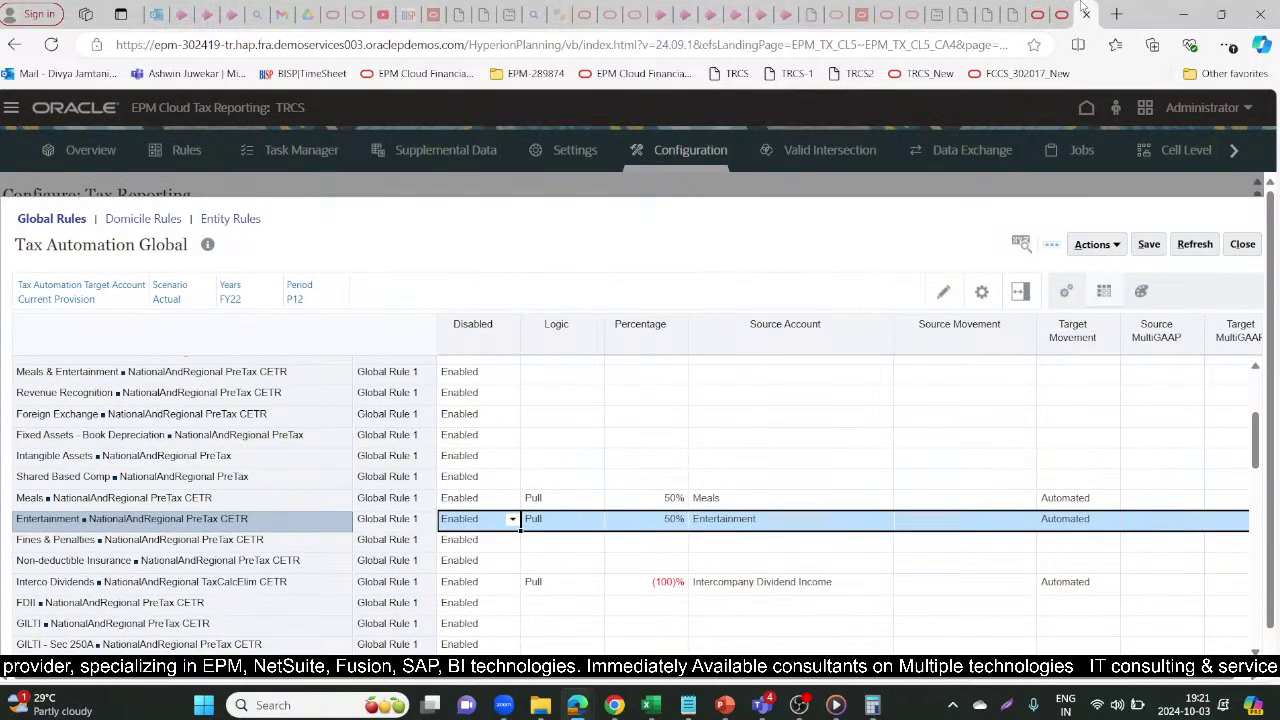
left_click(1038, 13)
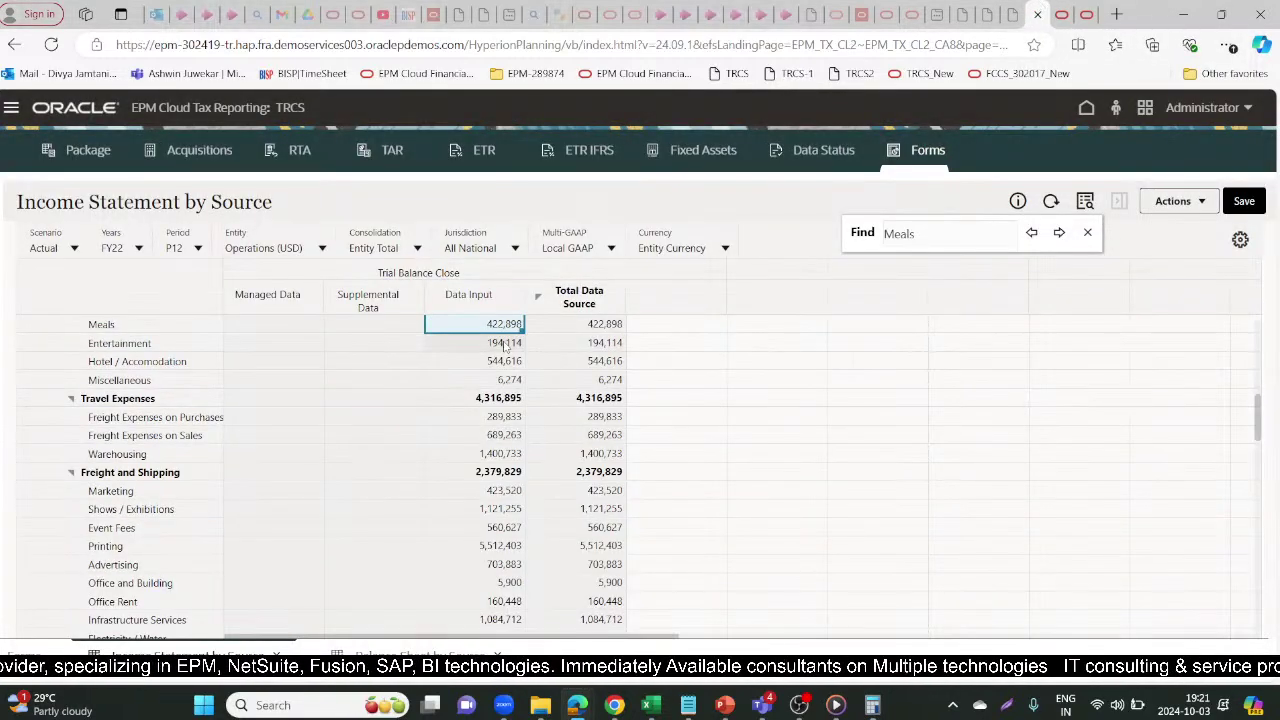
left_click(875, 705)
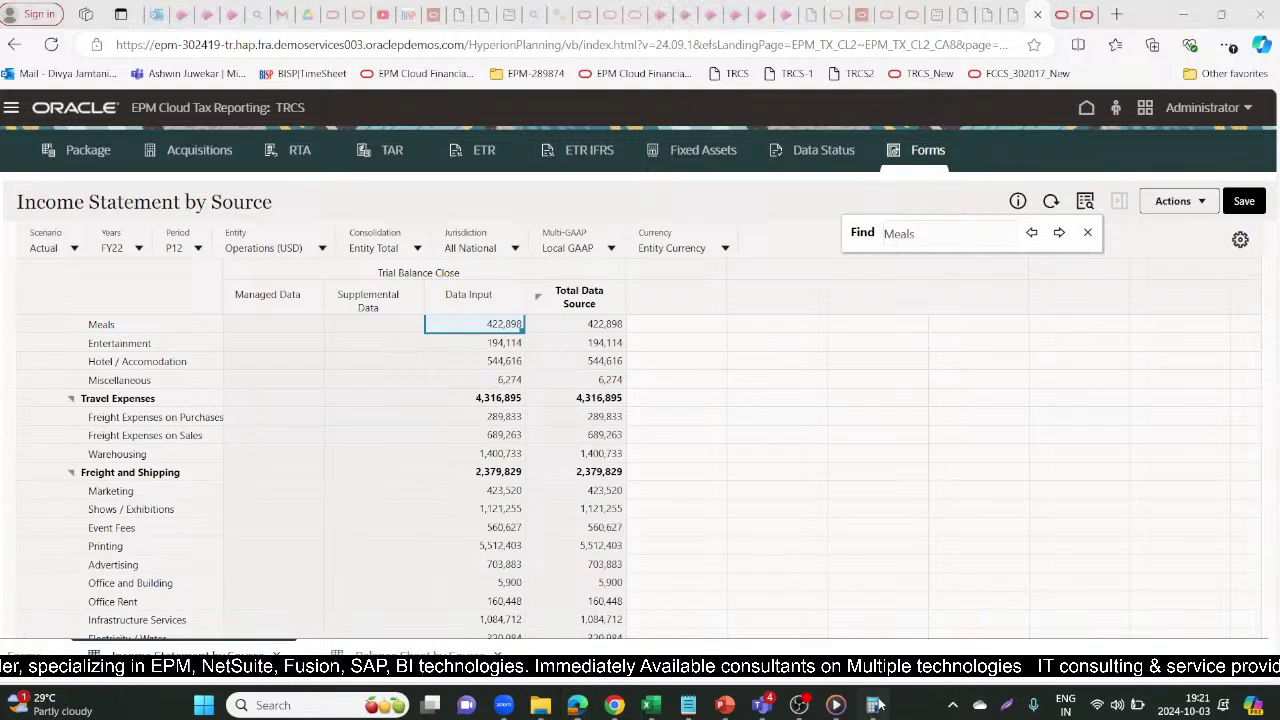
type("422898")
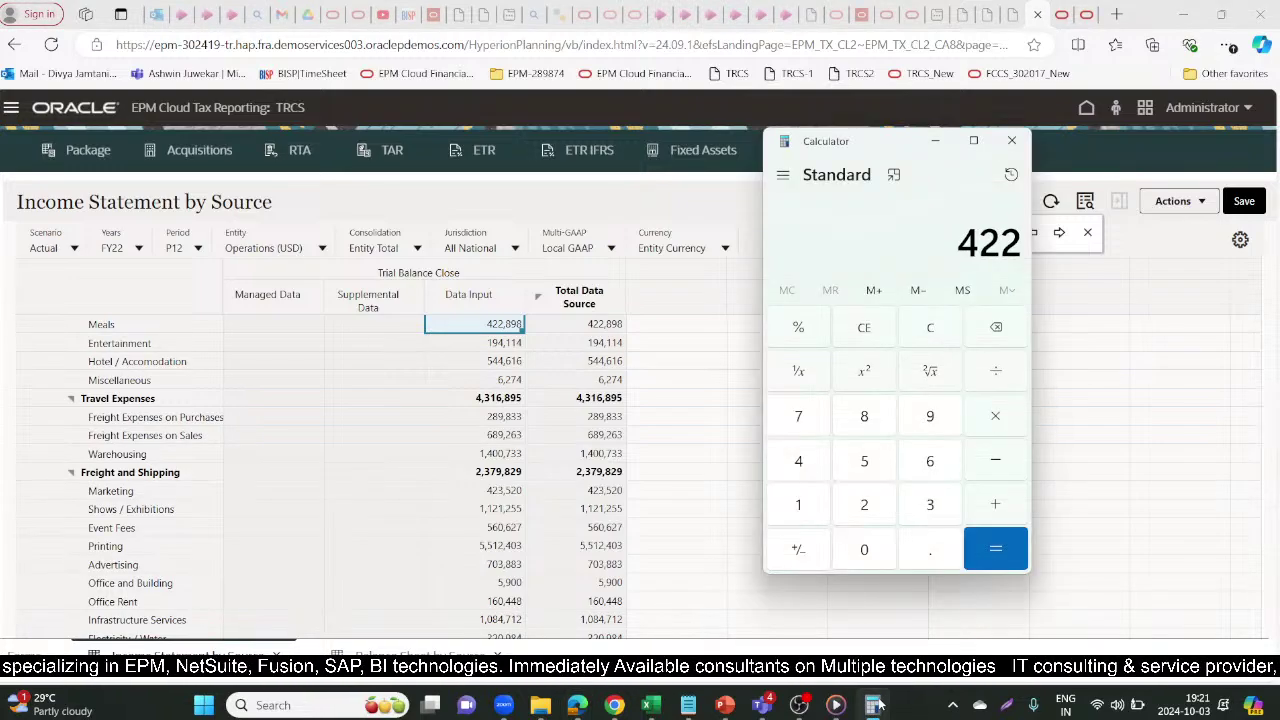
key("slash")
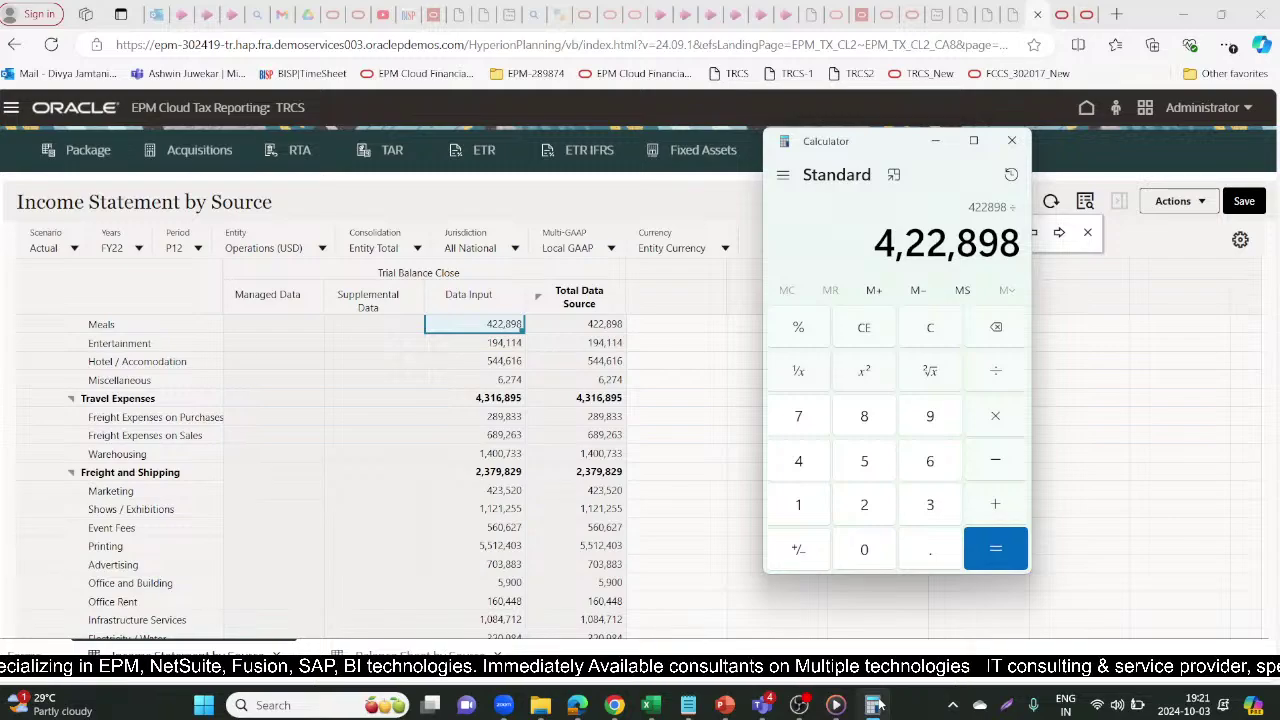
type("2")
key("Return")
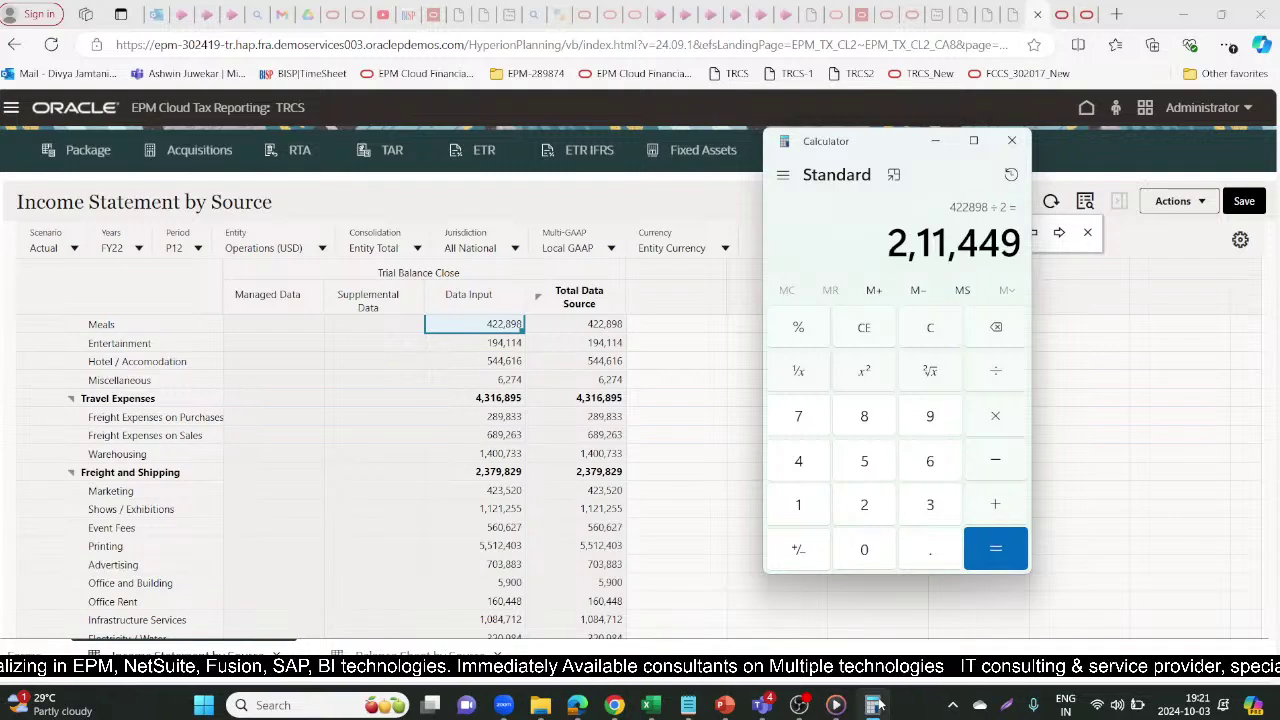
Select Entertainment's Automated cell in Current Provision and its Data Input cell in Income Statement by Source
left_click(1060, 14)
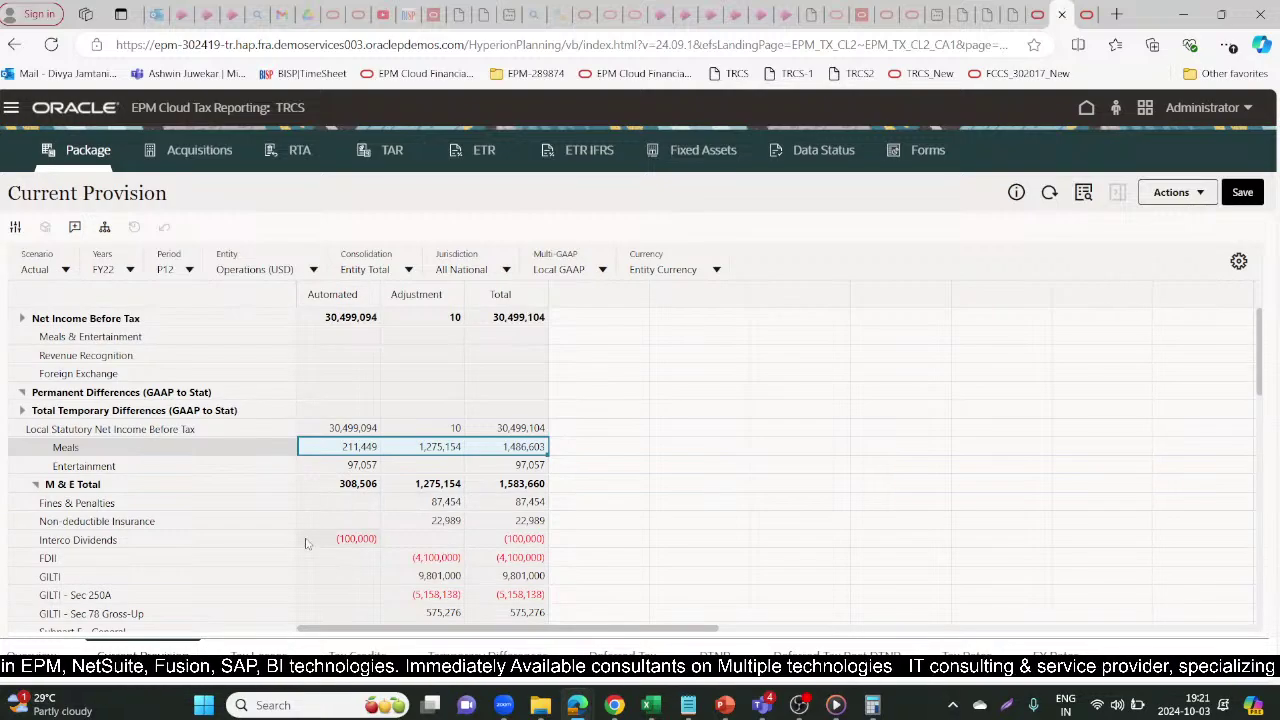
left_click(310, 470)
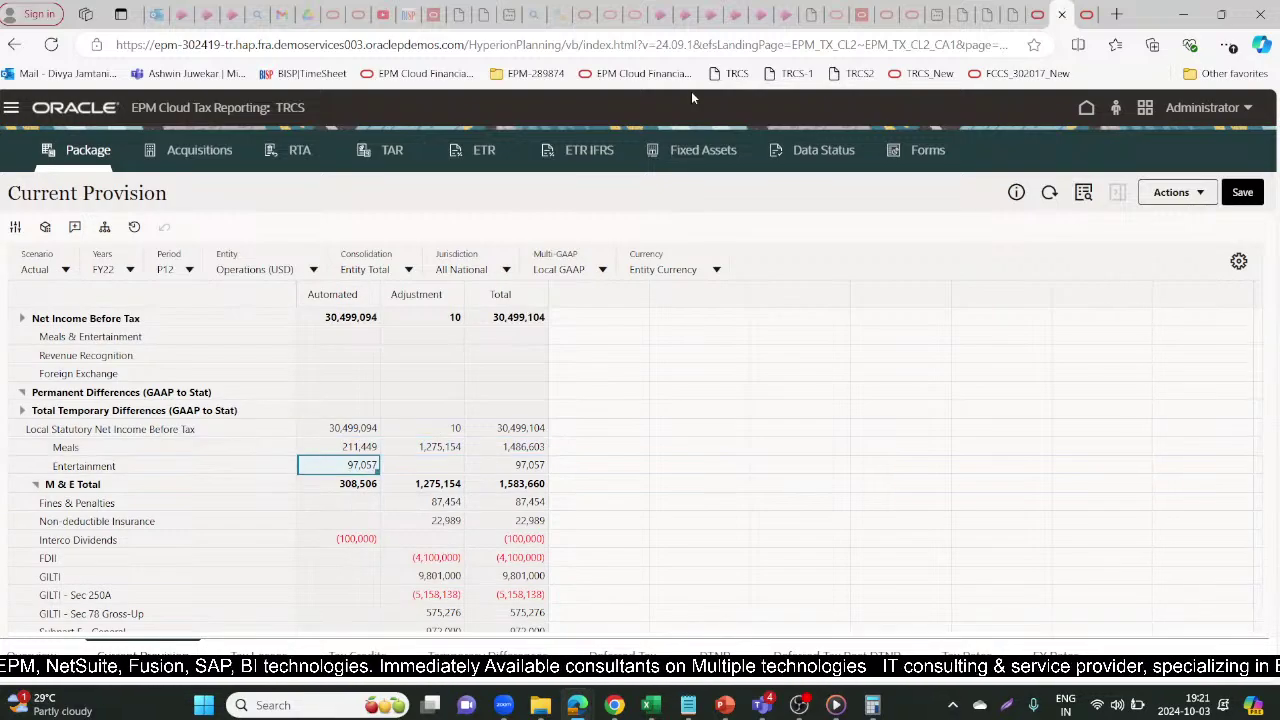
left_click(1035, 14)
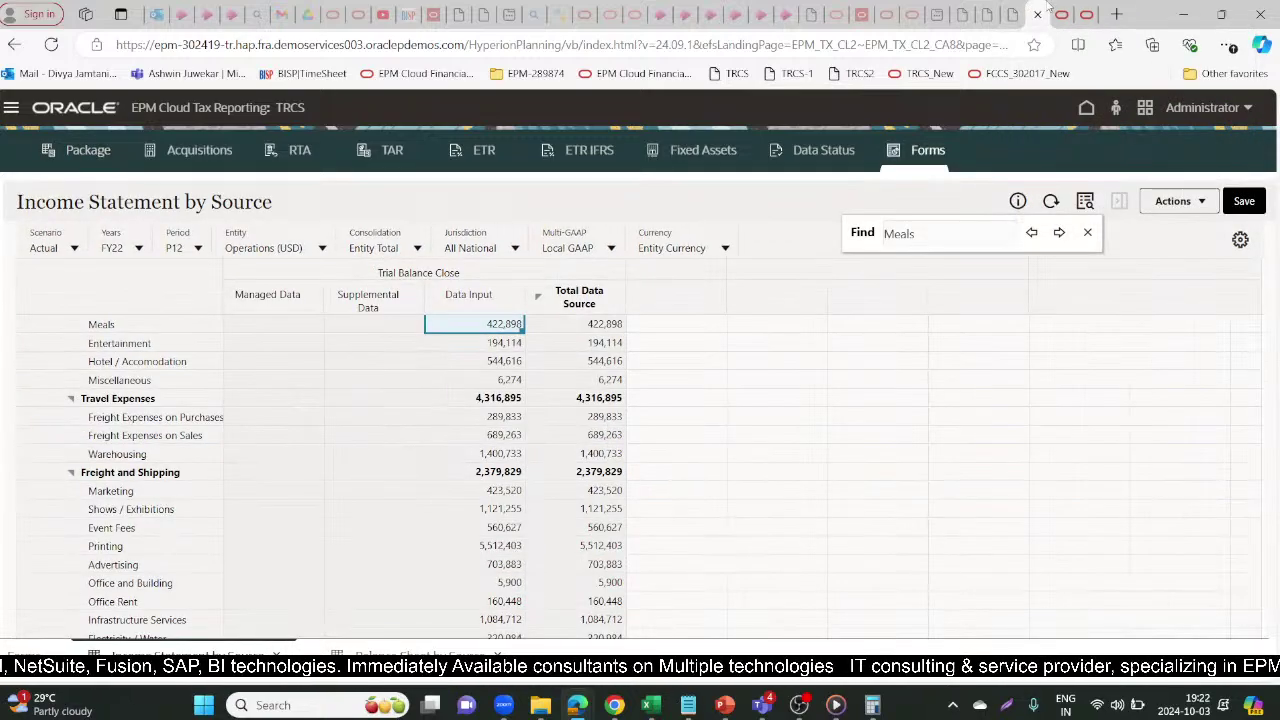
left_click(461, 342)
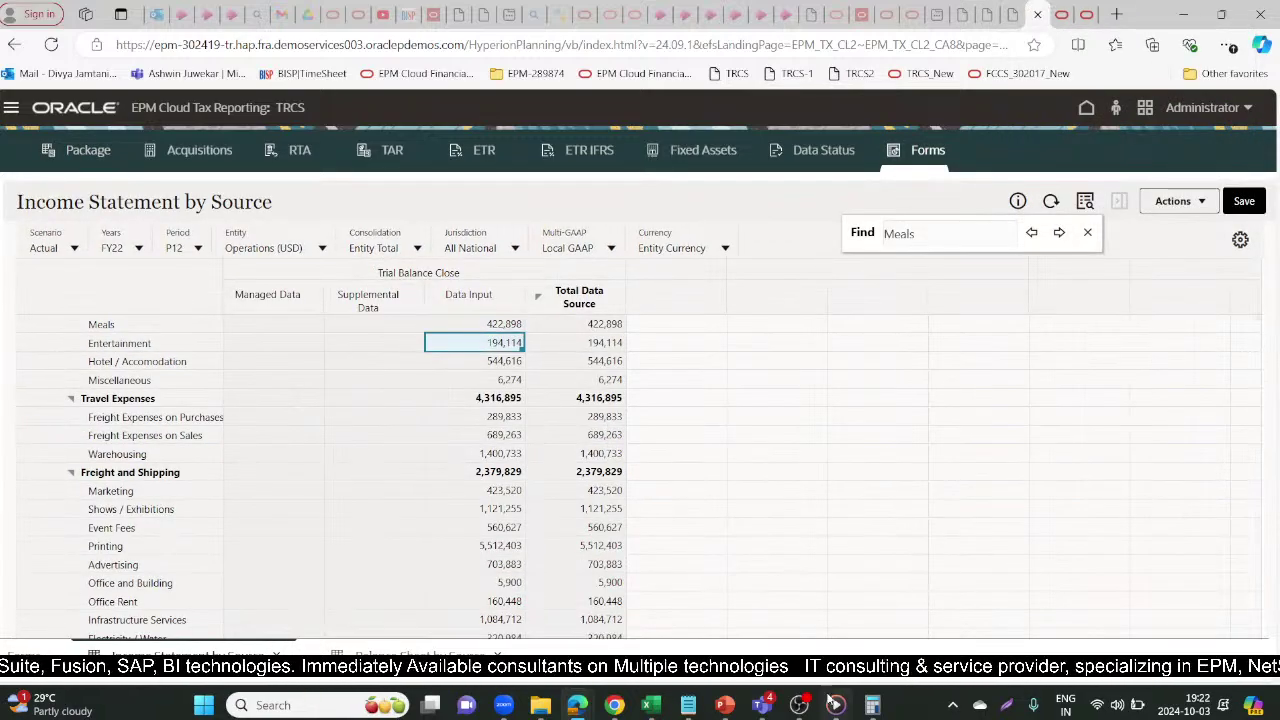
Calculate 50% of the Entertainment amount, 194114, in Calculator and compare it with Entertainment's automated amount in Current Provision
left_click(871, 706)
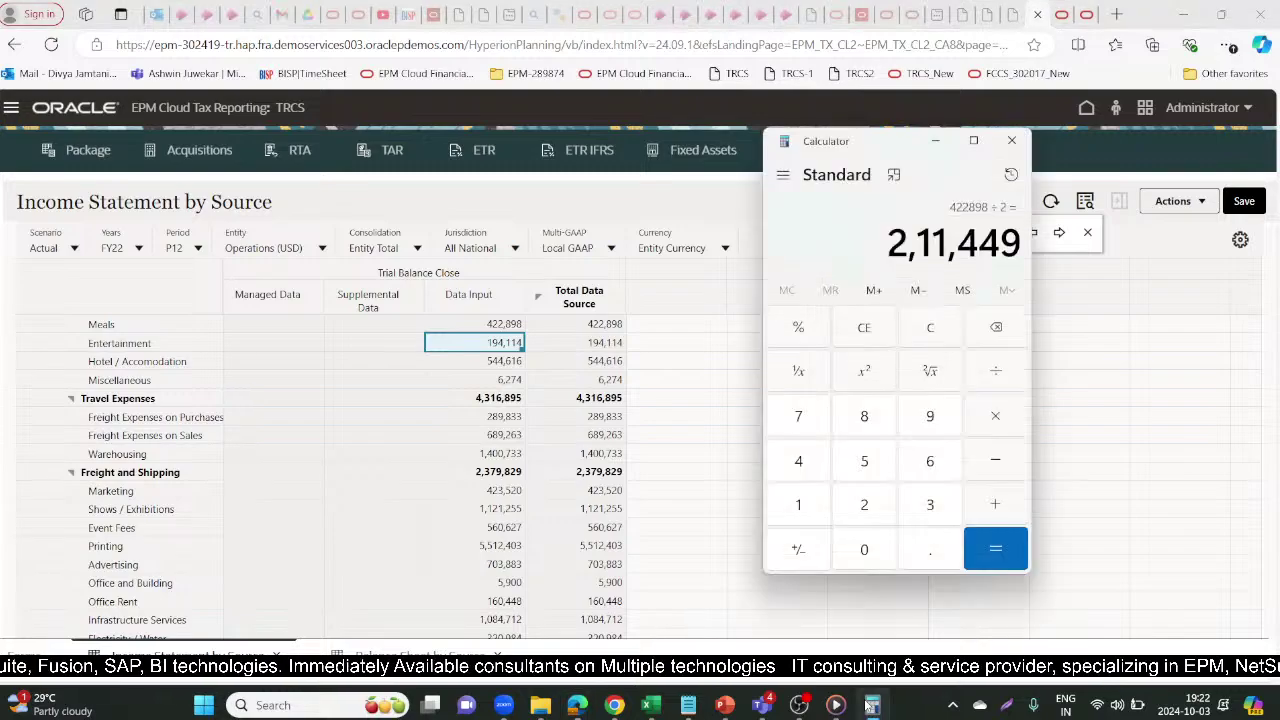
left_click(861, 328)
type("1")
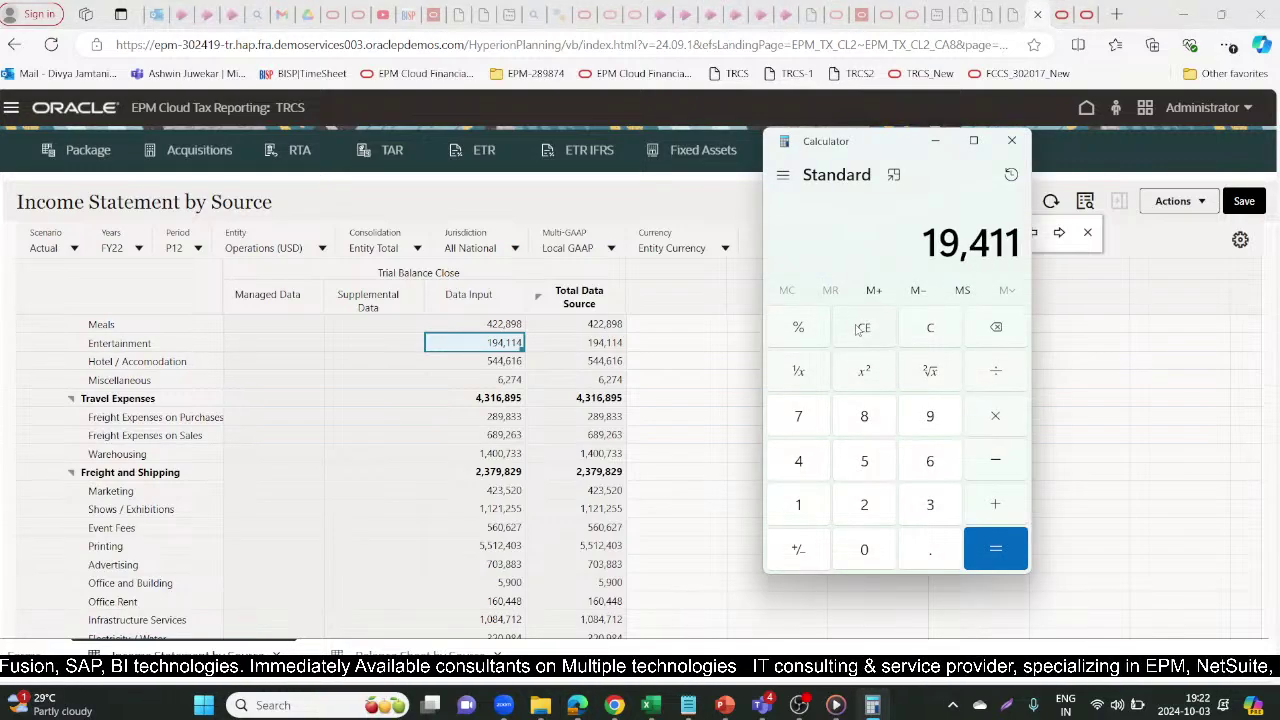
type("94114*5")
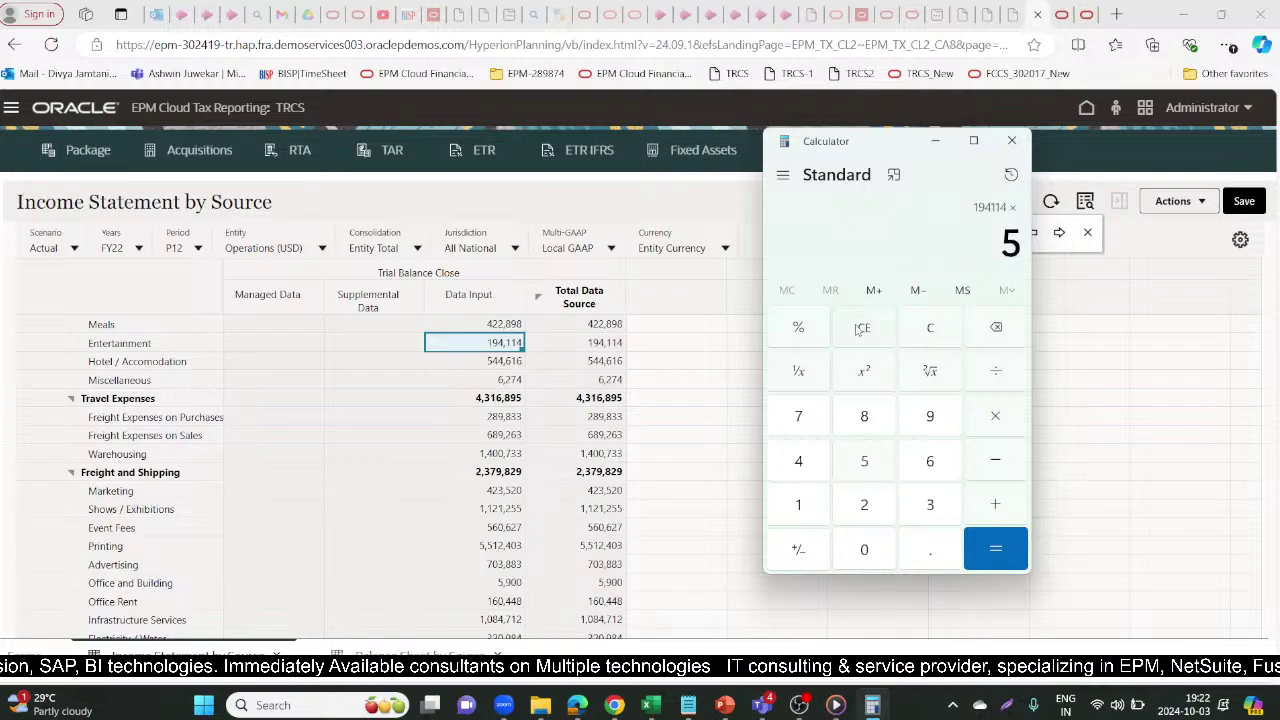
type("0")
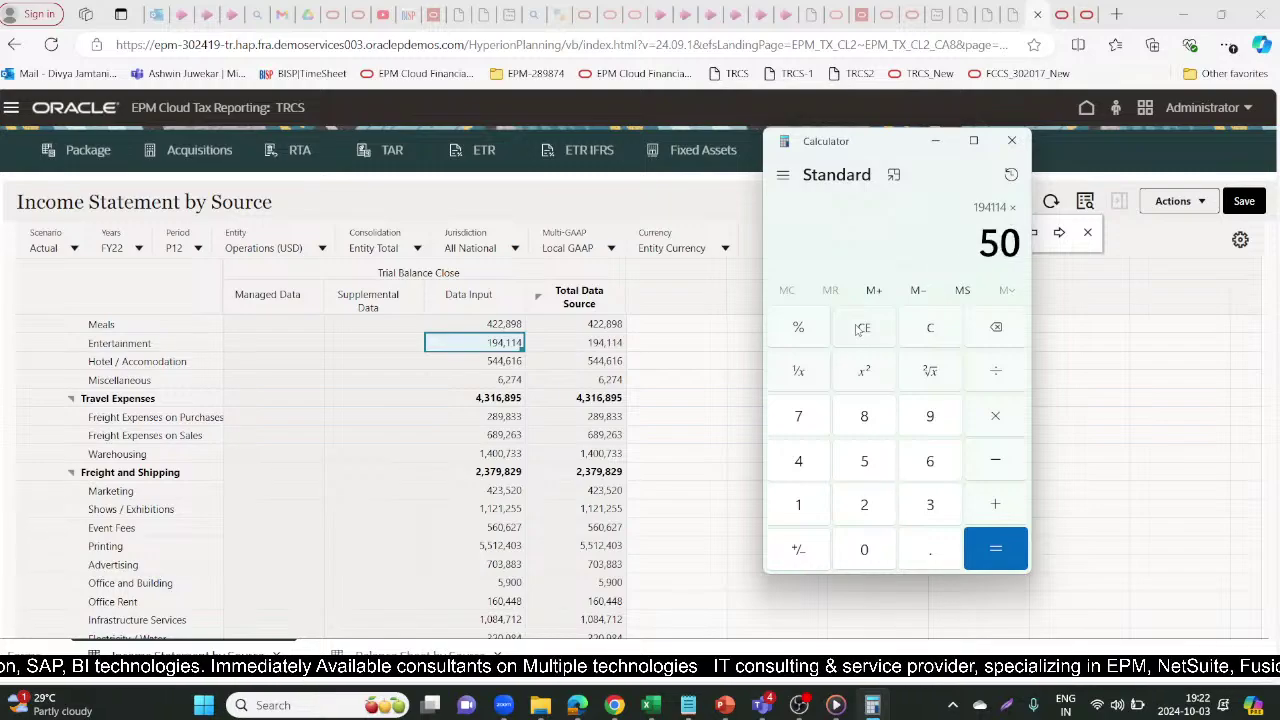
left_click(804, 331)
left_click(990, 550)
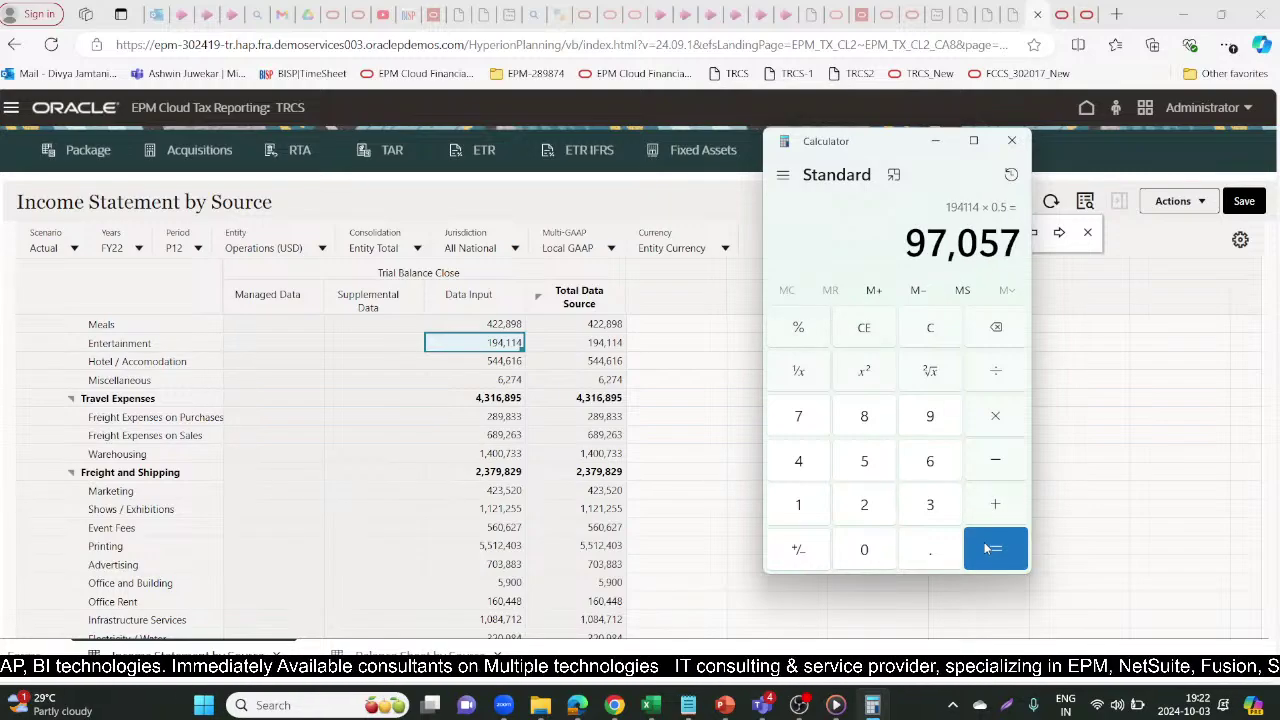
left_click(1062, 14)
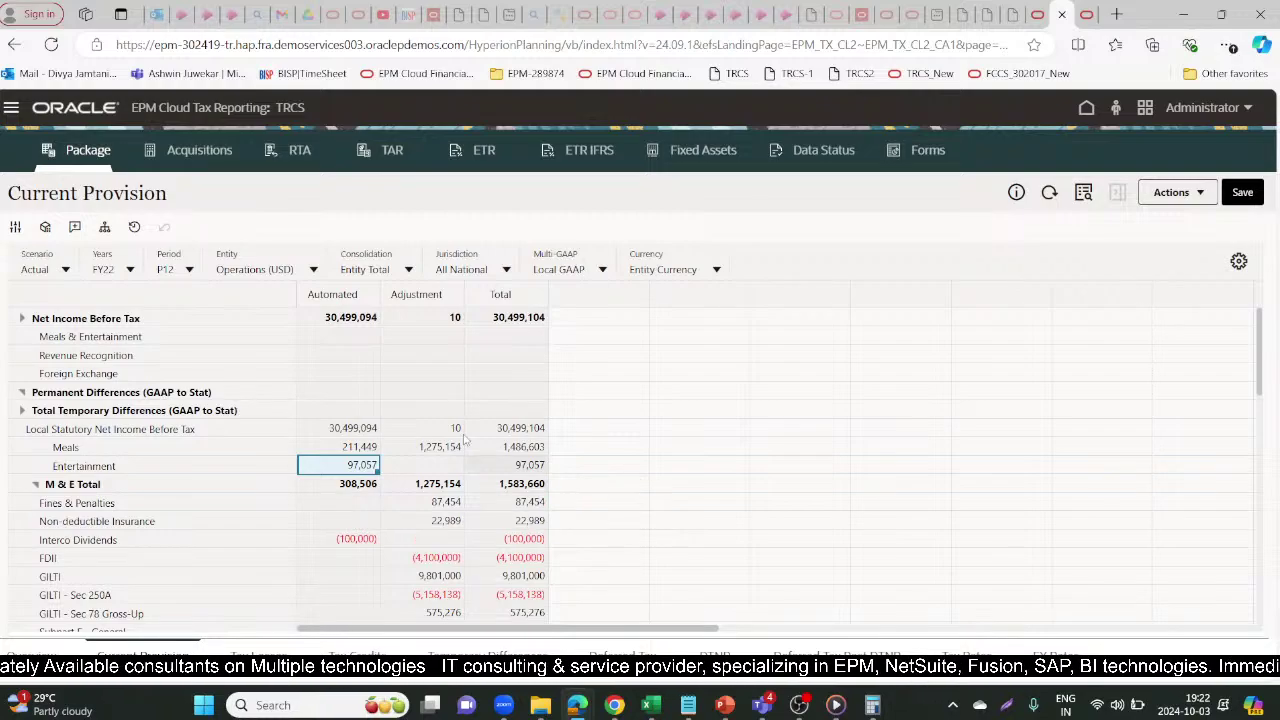
Examine the Bad Debts row in the Tax Automation global rules, including its logic, percentage and source account
left_click(1037, 10)
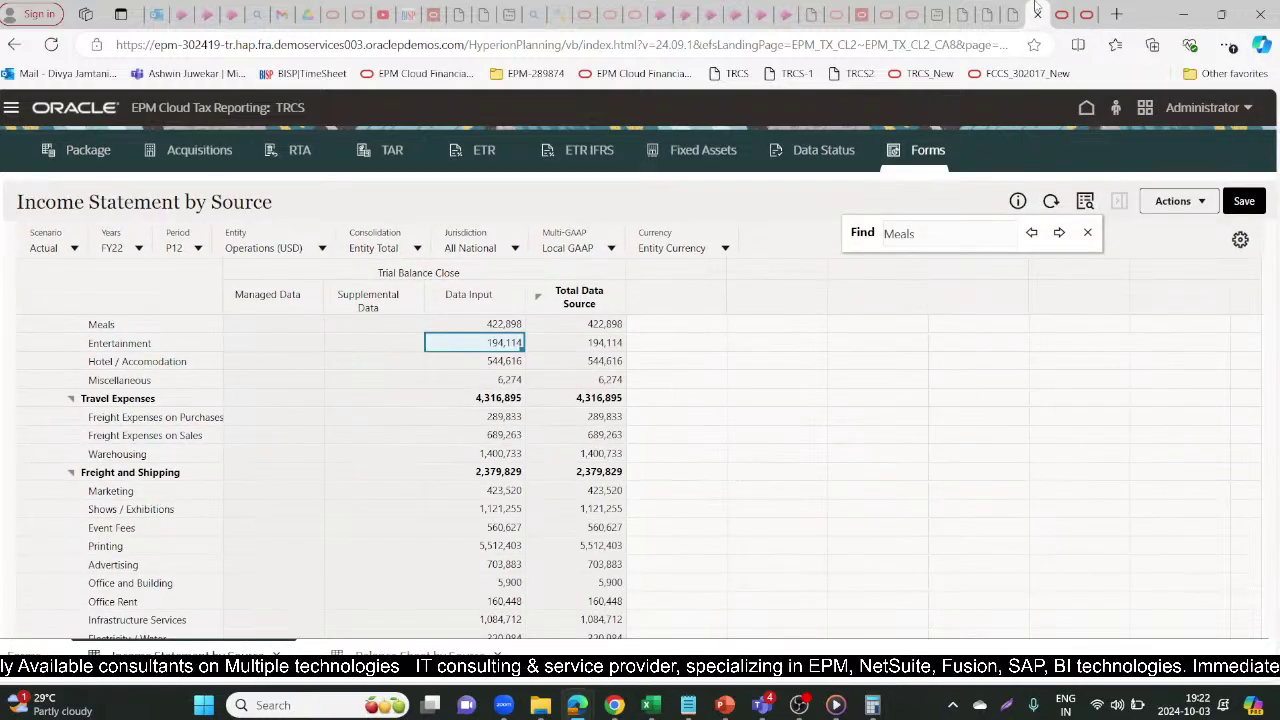
left_click(1086, 12)
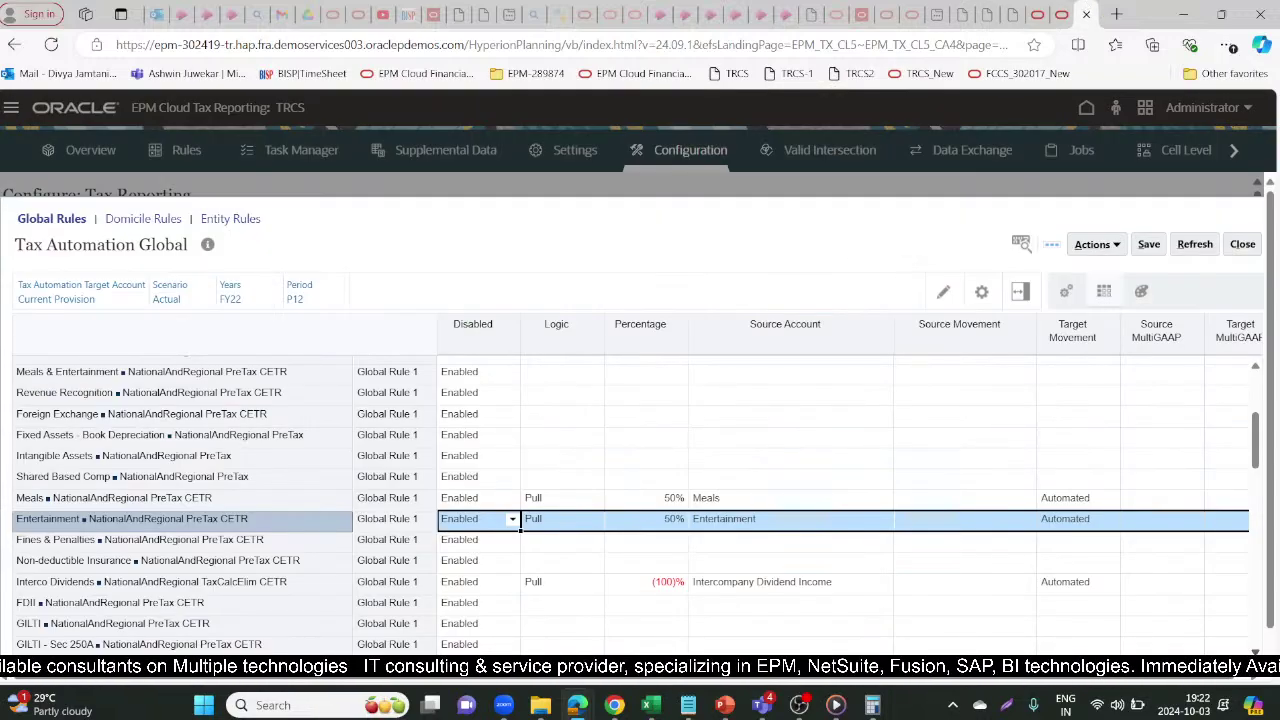
scroll(519, 530, "down", 5)
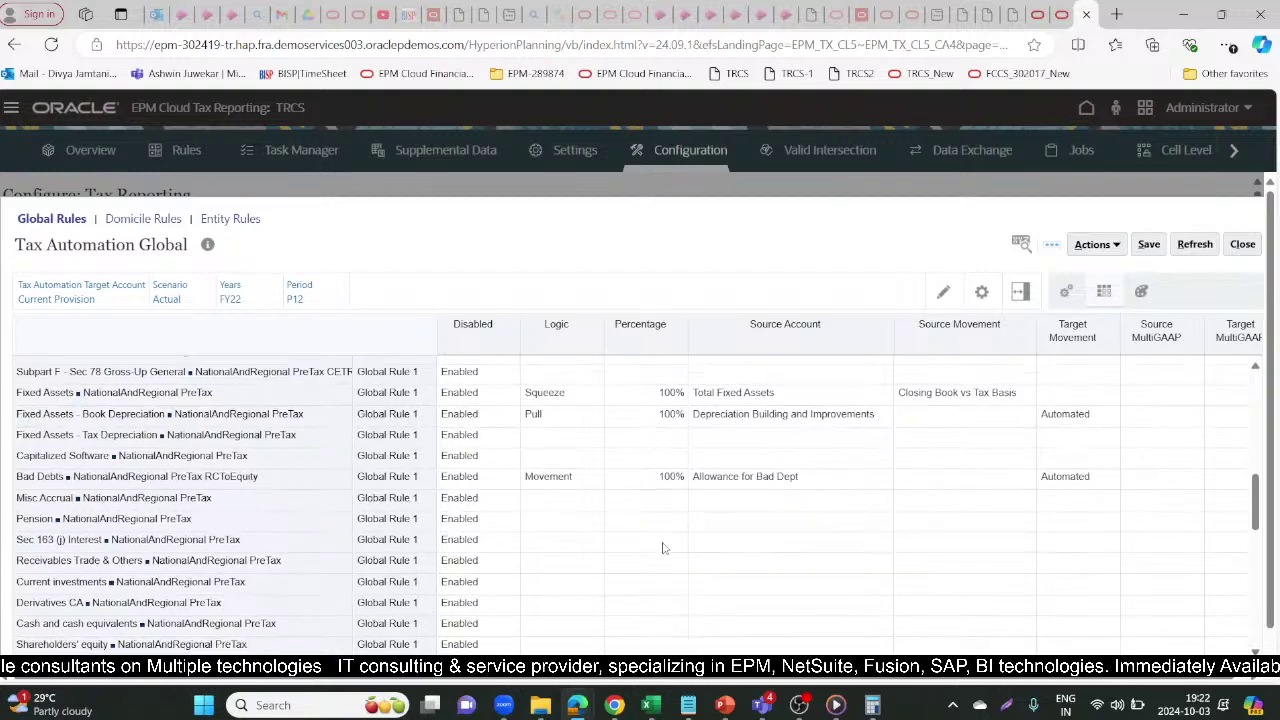
left_click(625, 484)
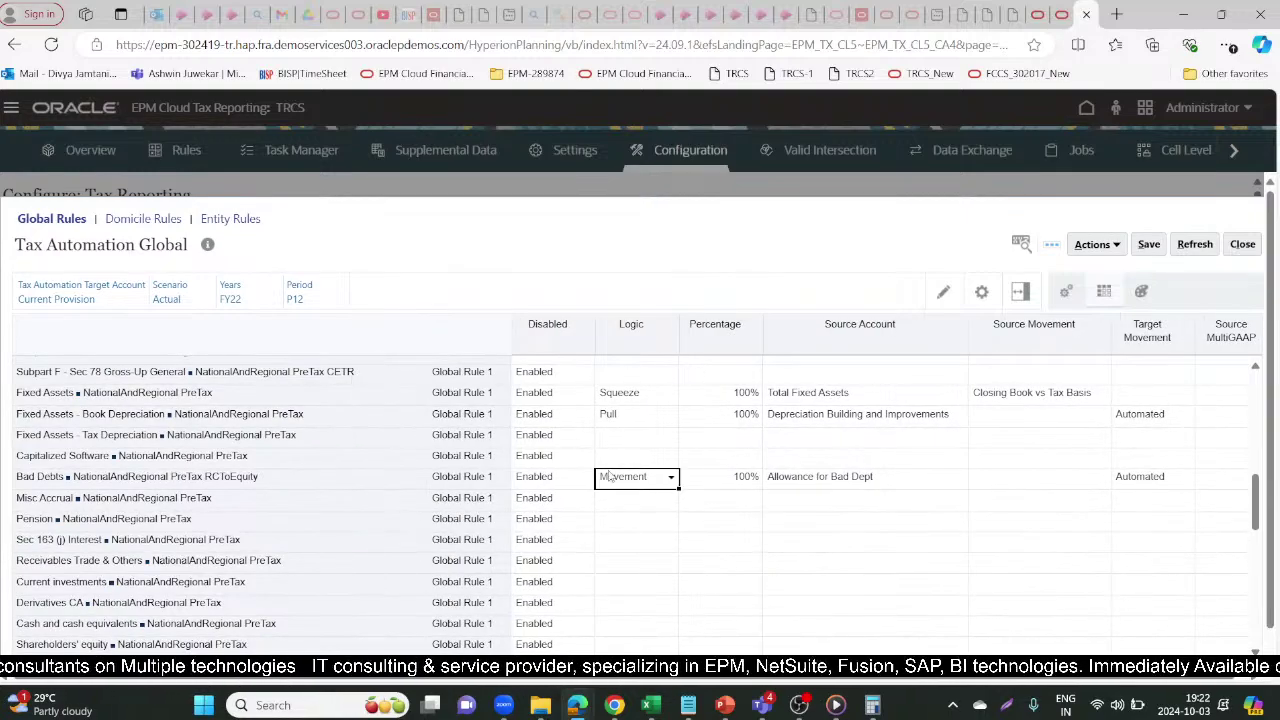
left_click(283, 484)
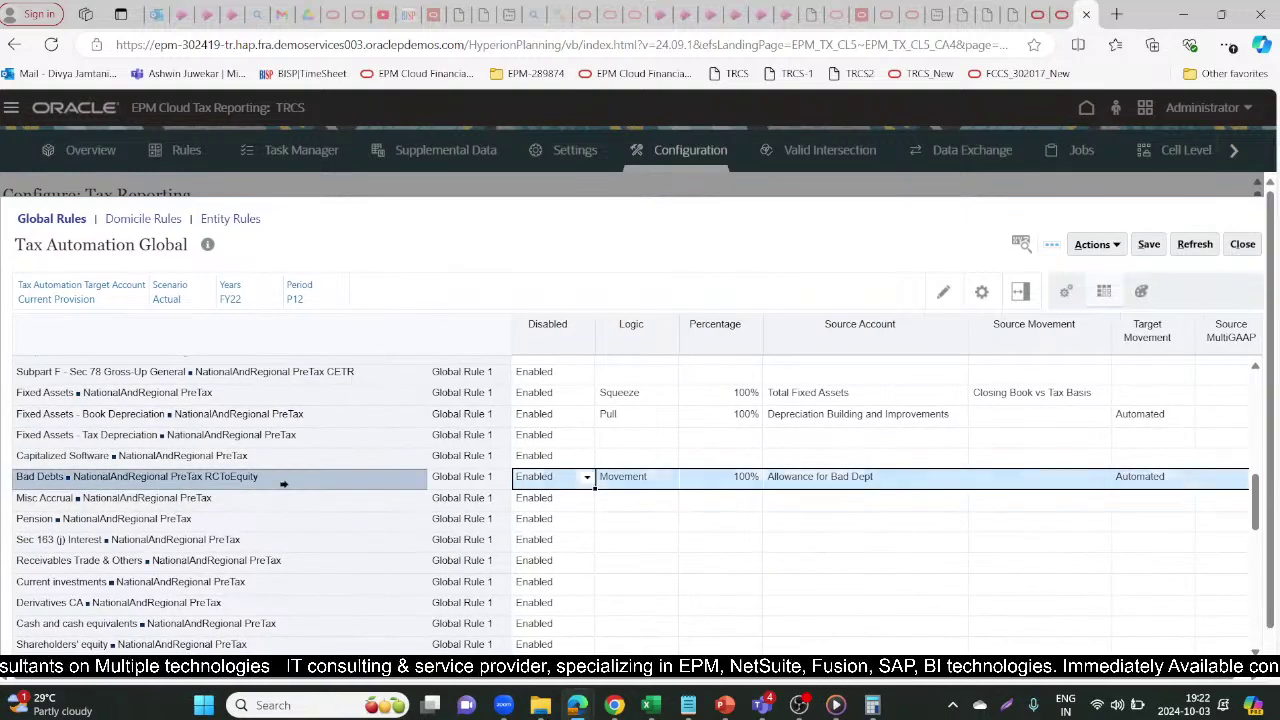
Search the Income Statement by Source form for "allowance"
left_click(1037, 14)
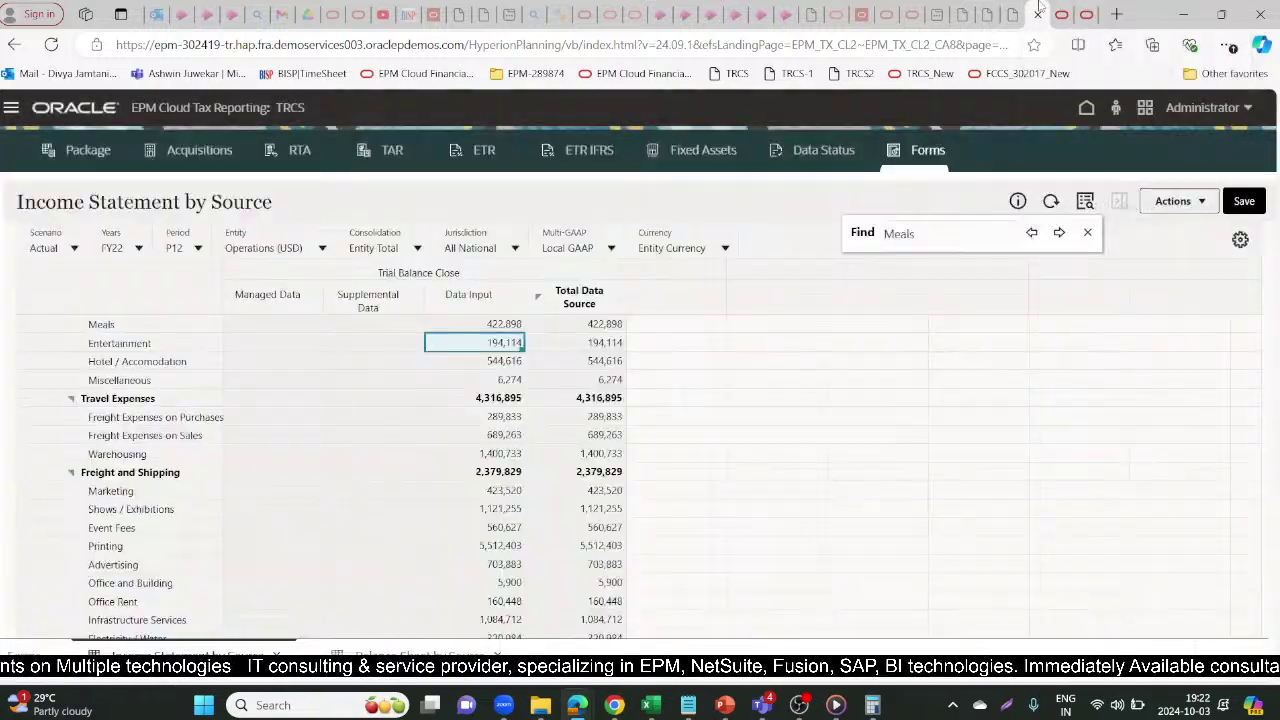
left_click(970, 225)
key("BackSpace")
key("BackSpace")
key("BackSpace")
key("BackSpace")
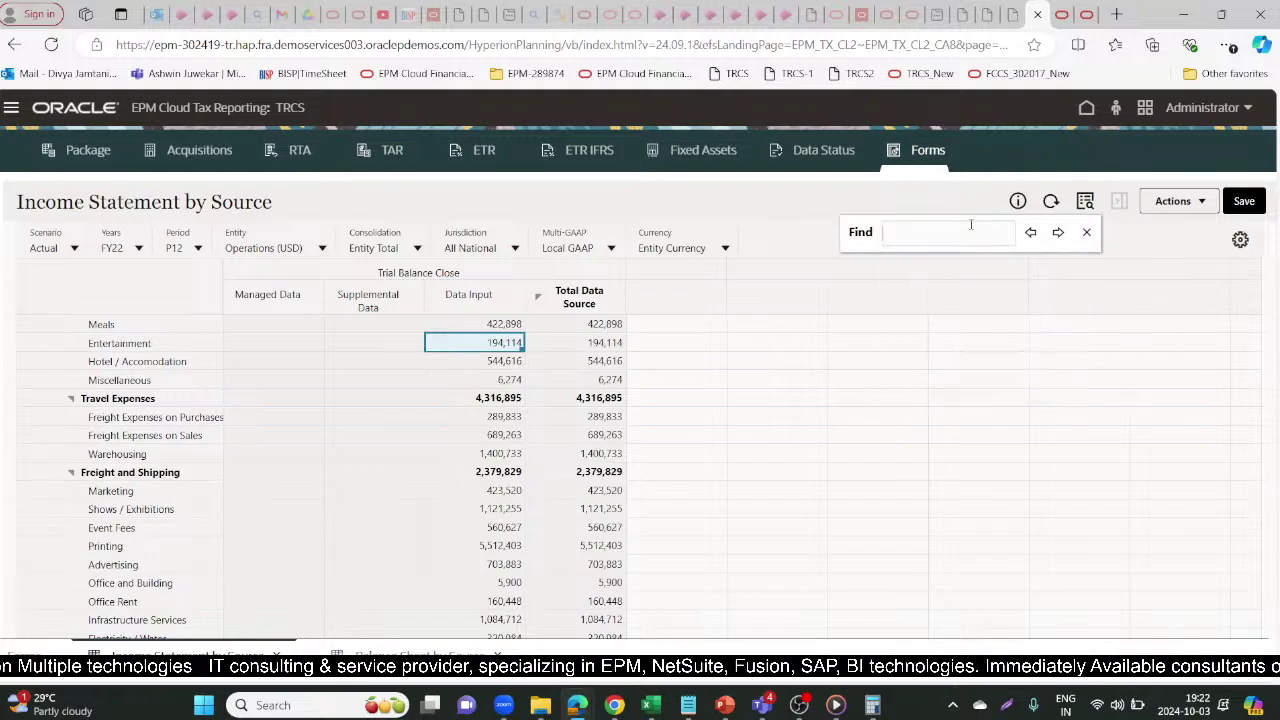
type("allowance")
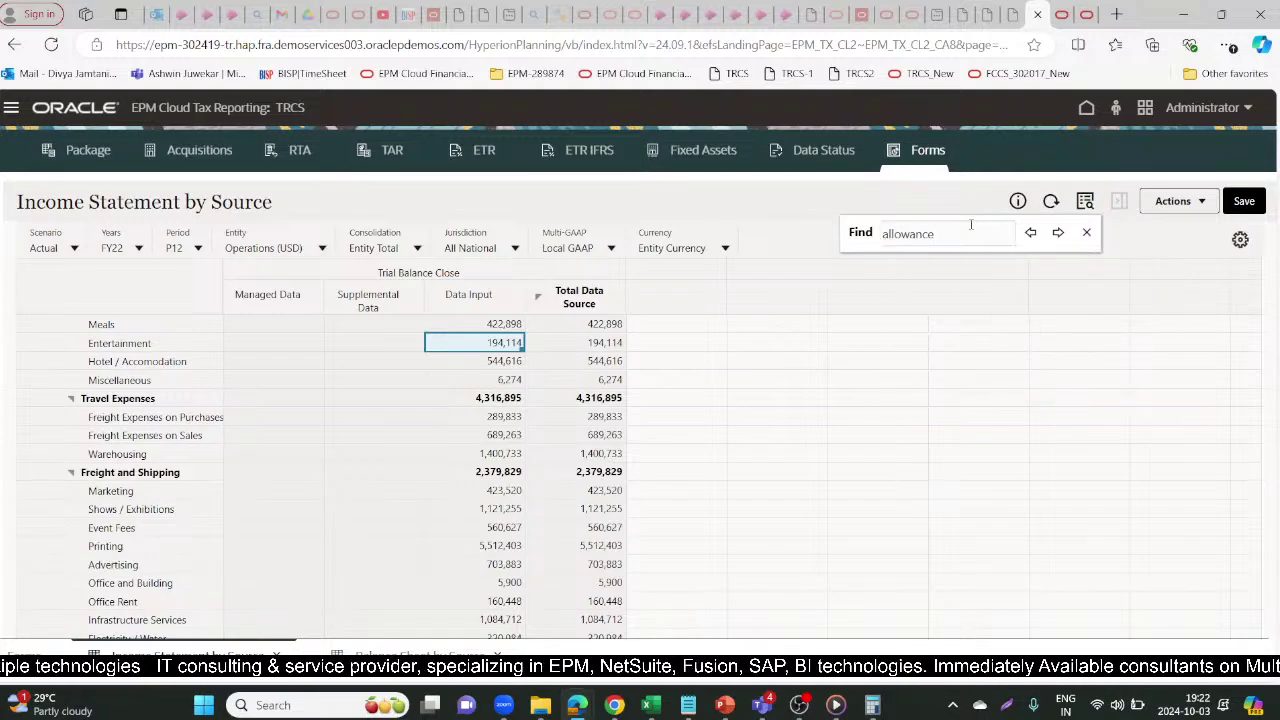
left_click(1062, 236)
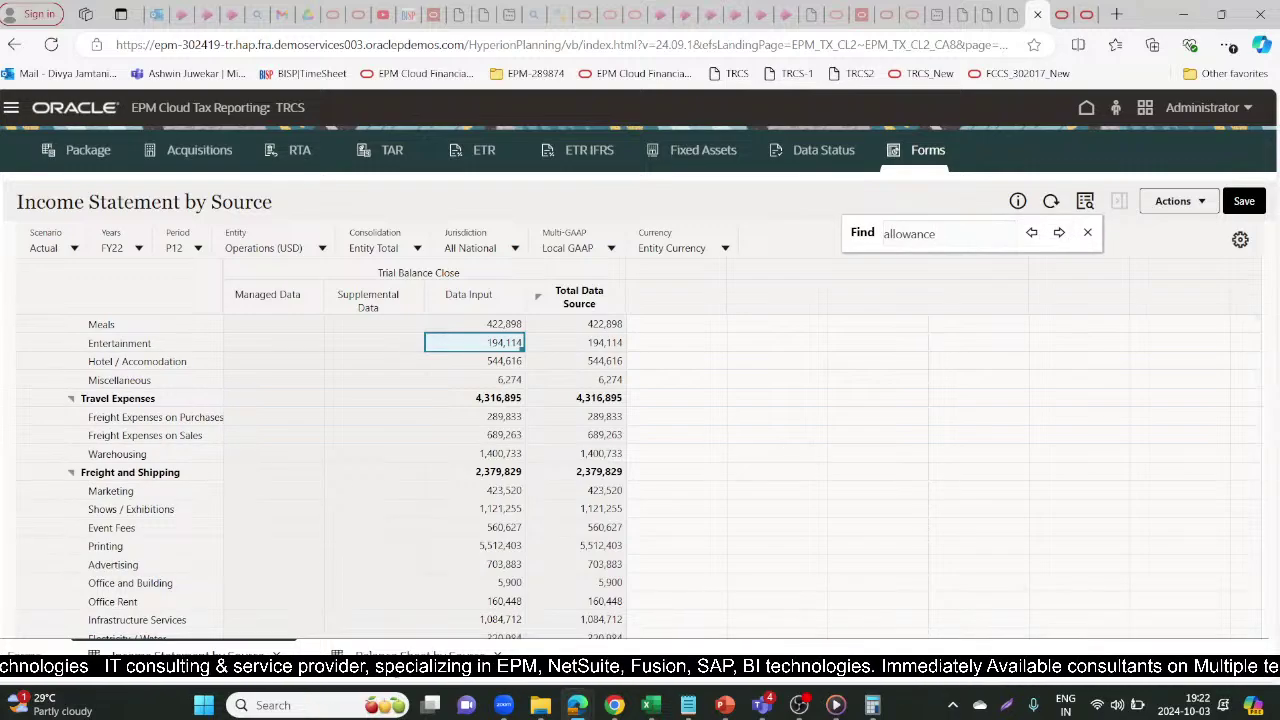
Open Balance Sheet by Source, expand Total Assets down to Accounts Receivables, and select the Allowance for Bad Dept row
left_click(413, 652)
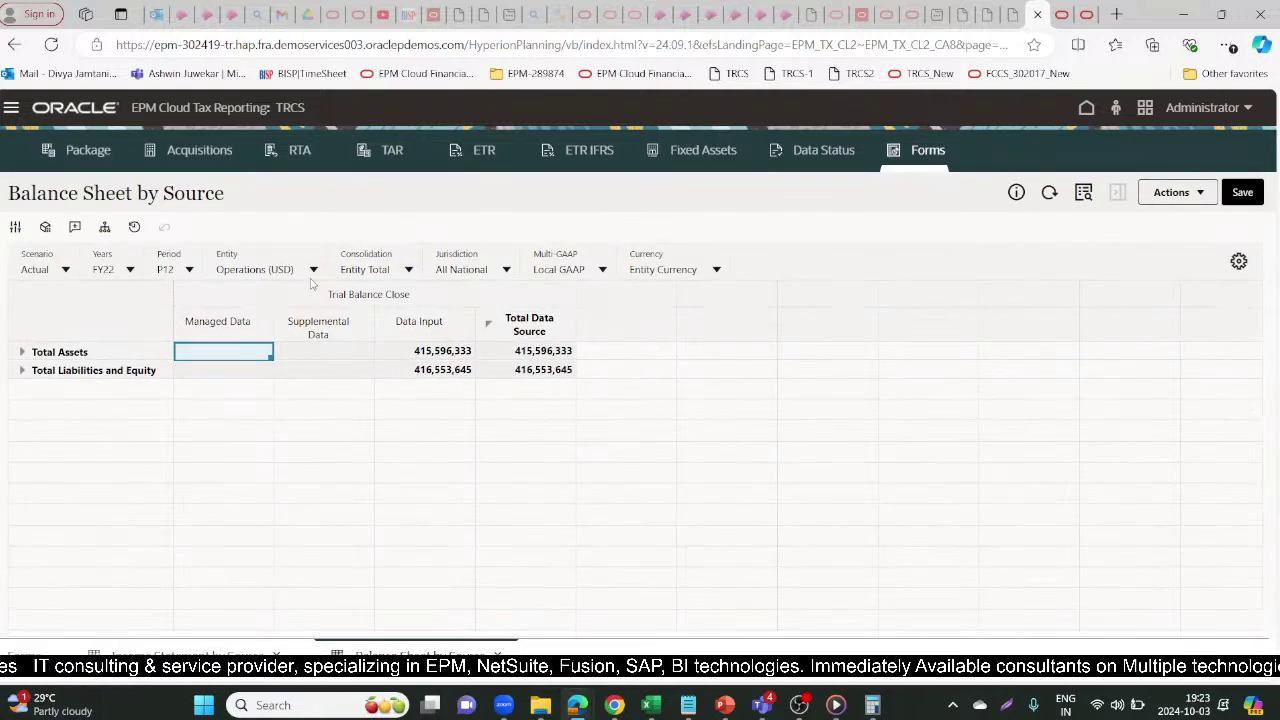
left_click(21, 352)
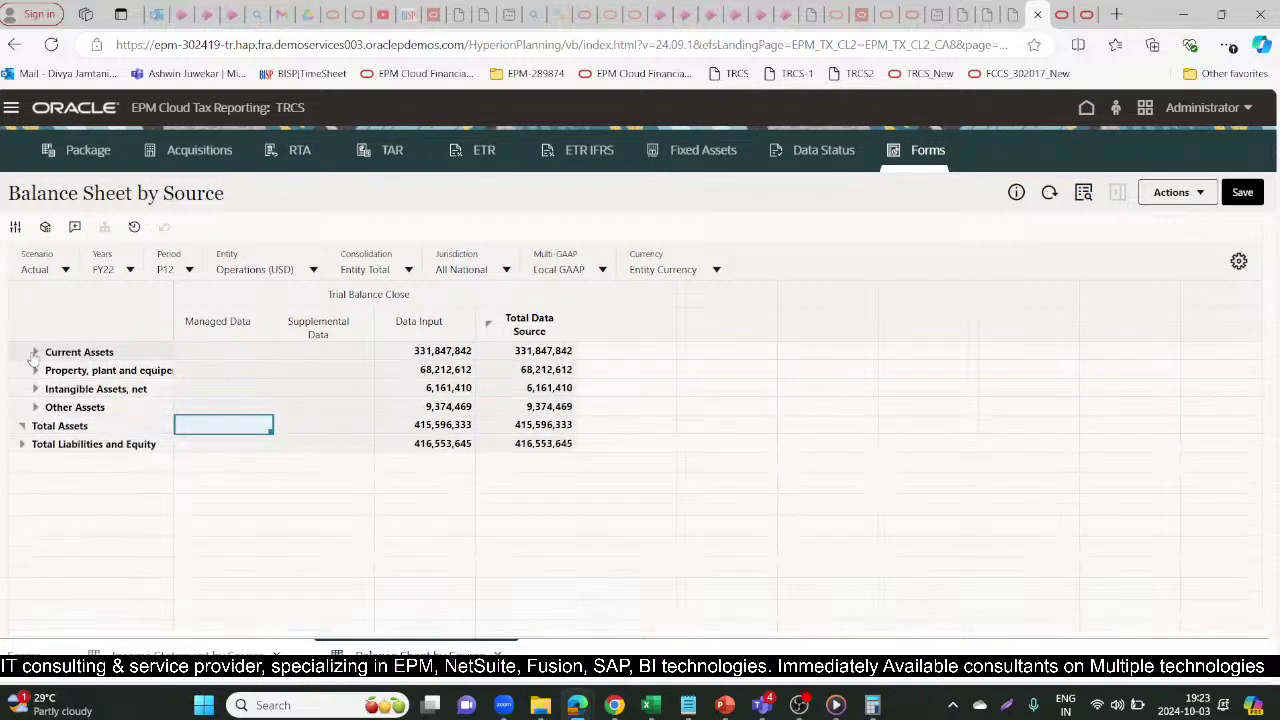
left_click(35, 352)
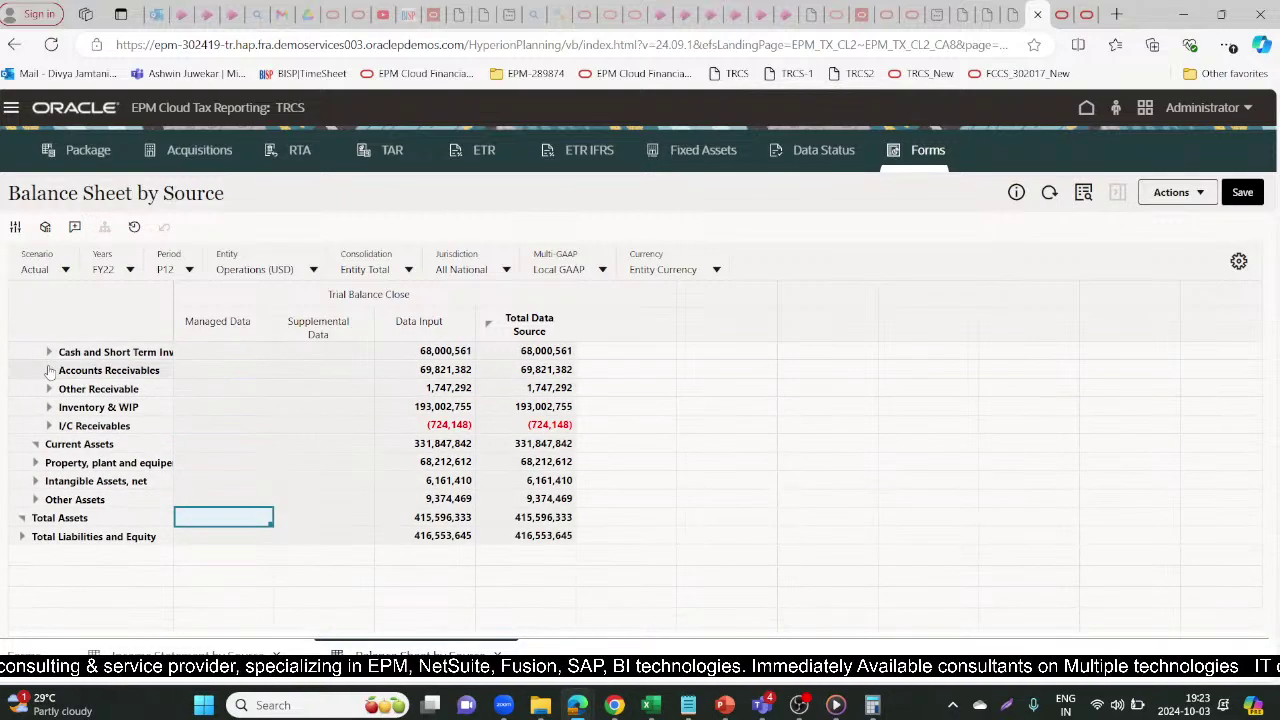
left_click(48, 352)
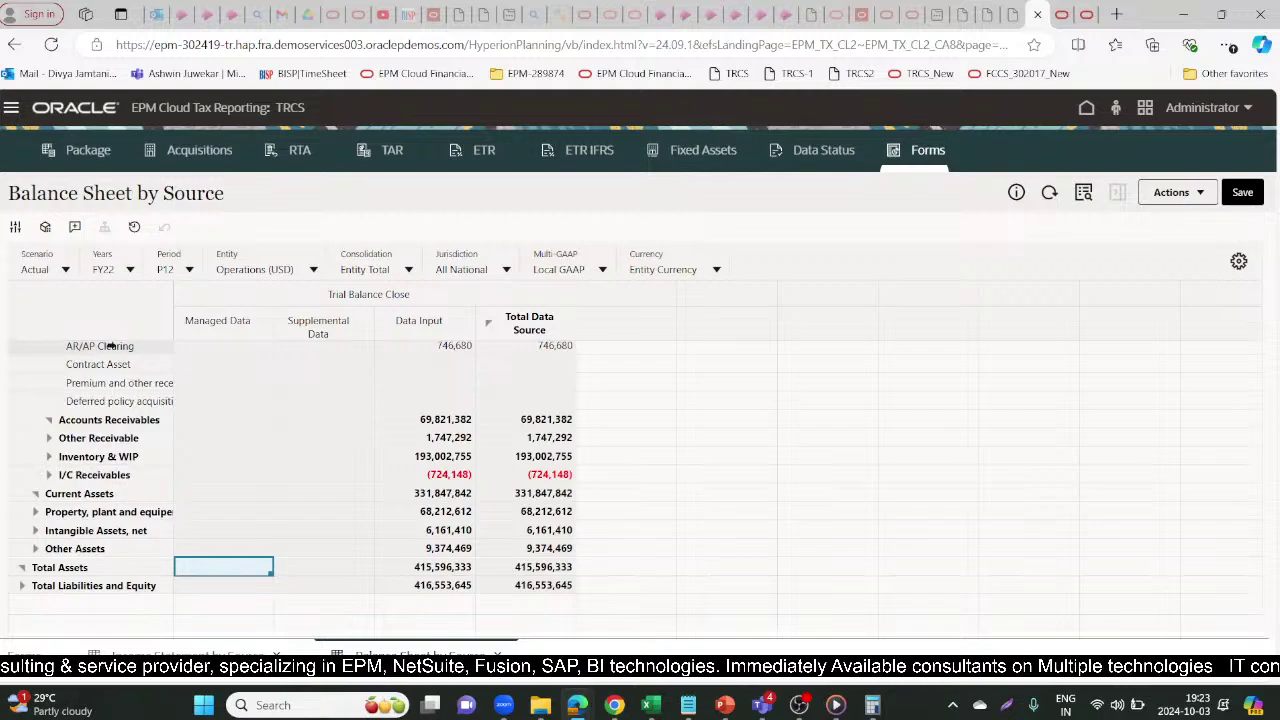
left_click(122, 400)
scroll(120, 400, "up", 2)
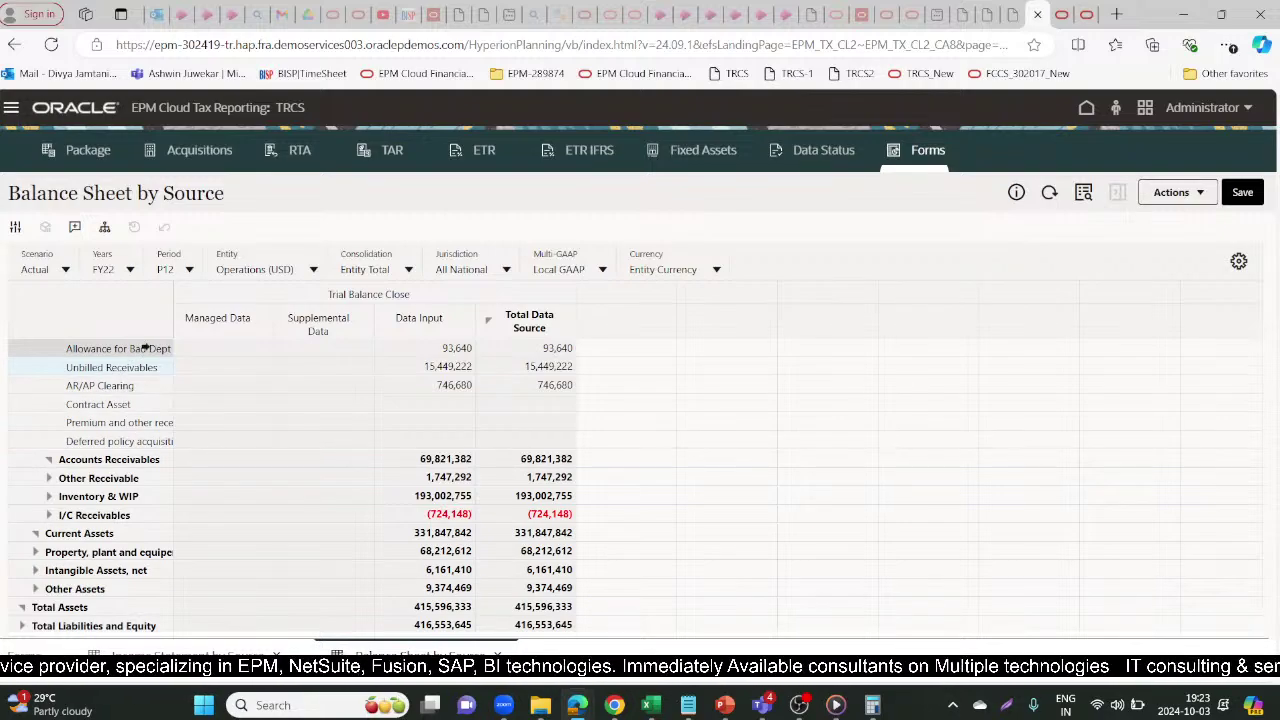
left_click(145, 347)
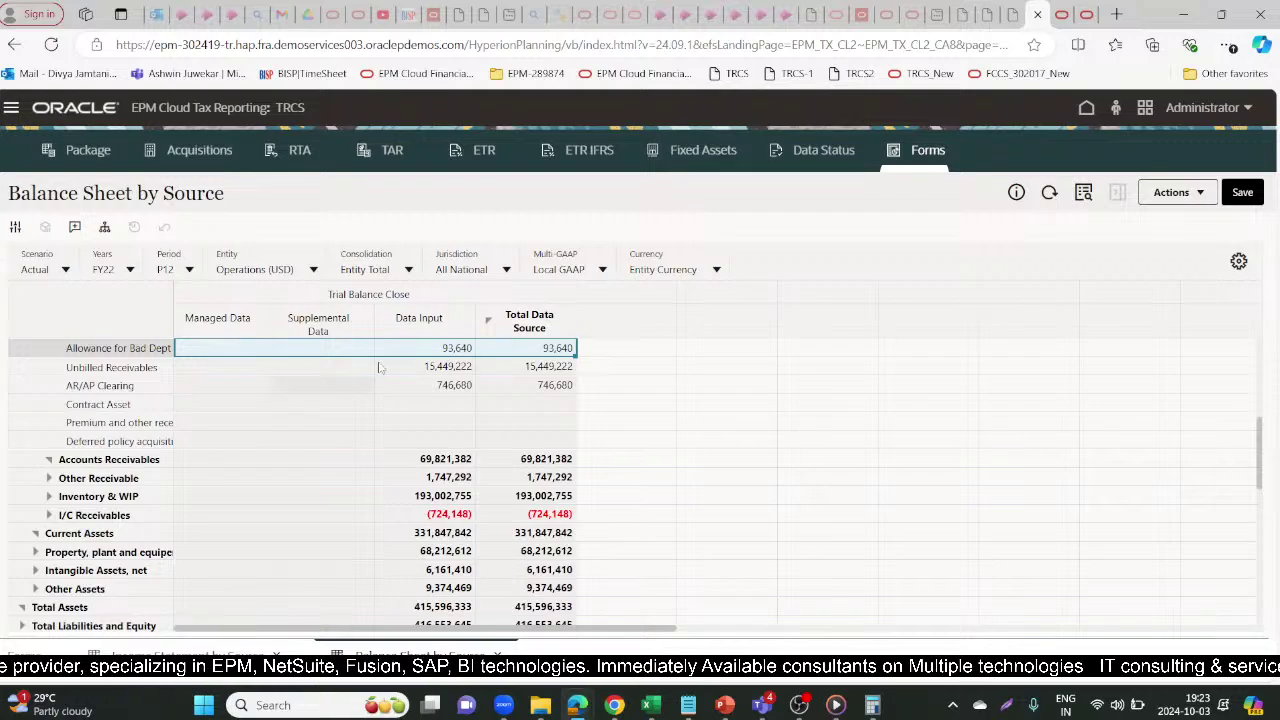
Check the Bad Debts movement rule in the Tax Automation global rules, and return to Balance Sheet by Source
left_click(1057, 10)
left_click(1075, 14)
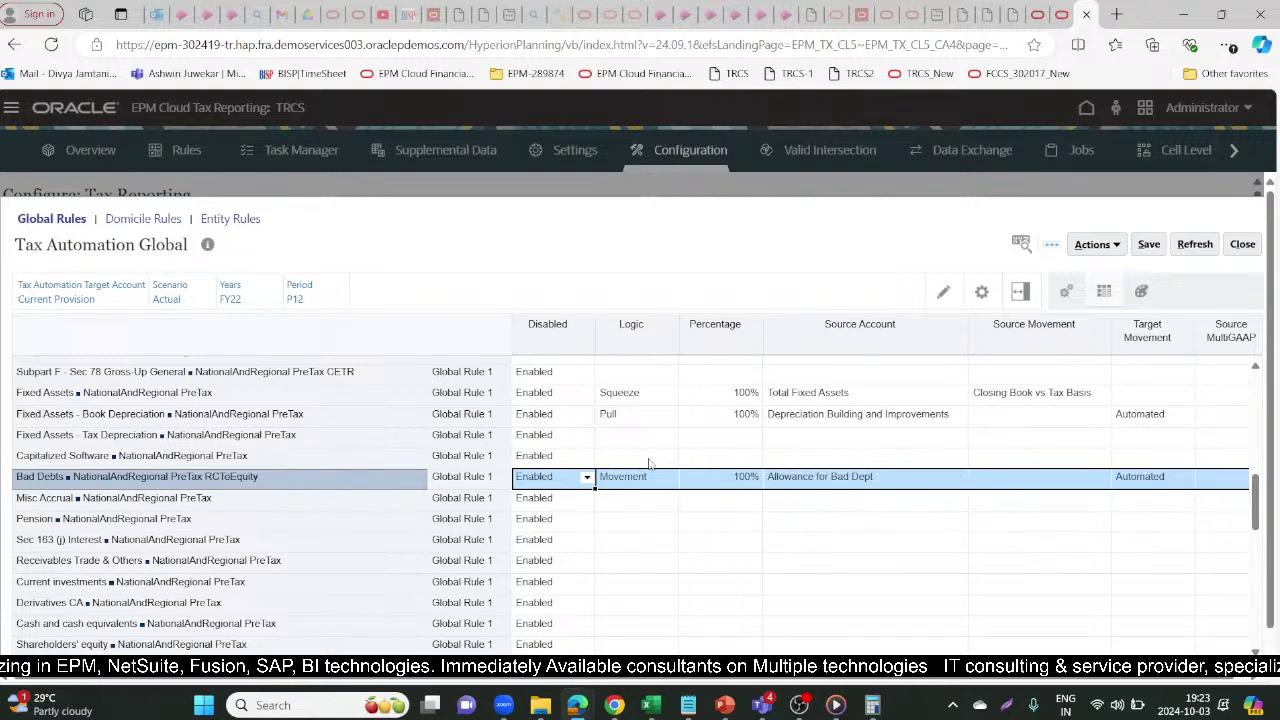
left_click(1014, 14)
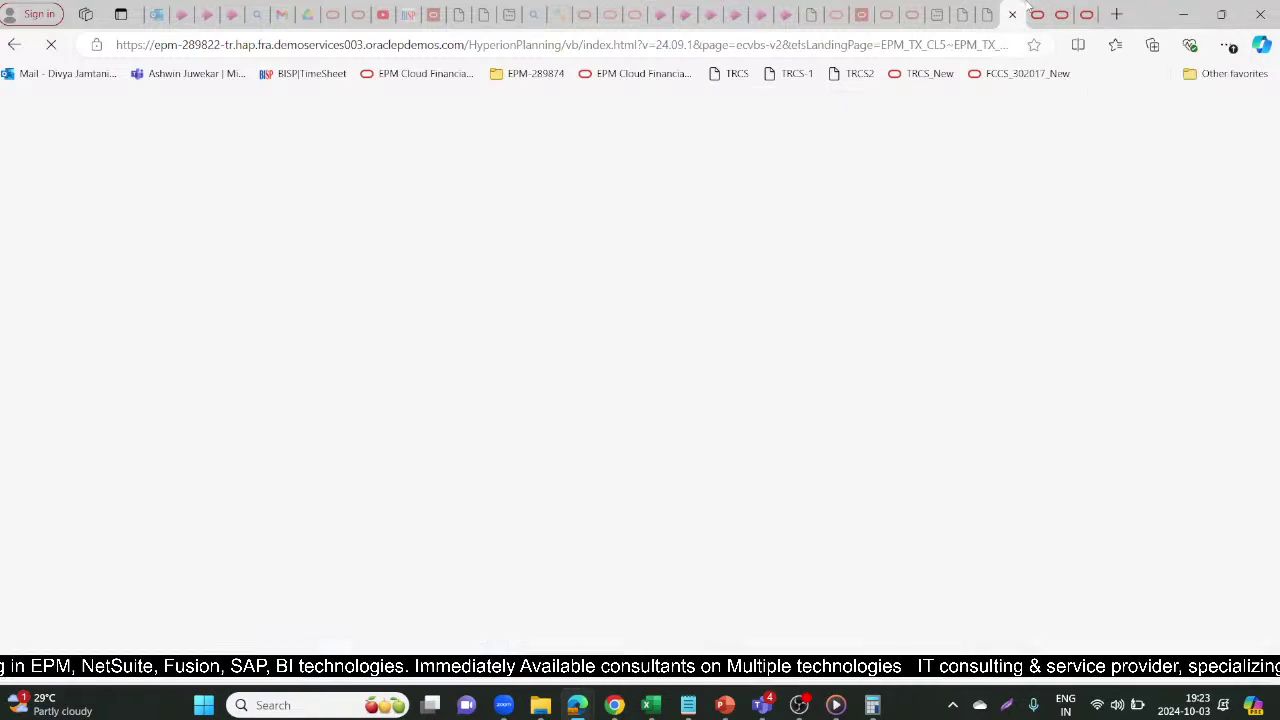
left_click(1037, 13)
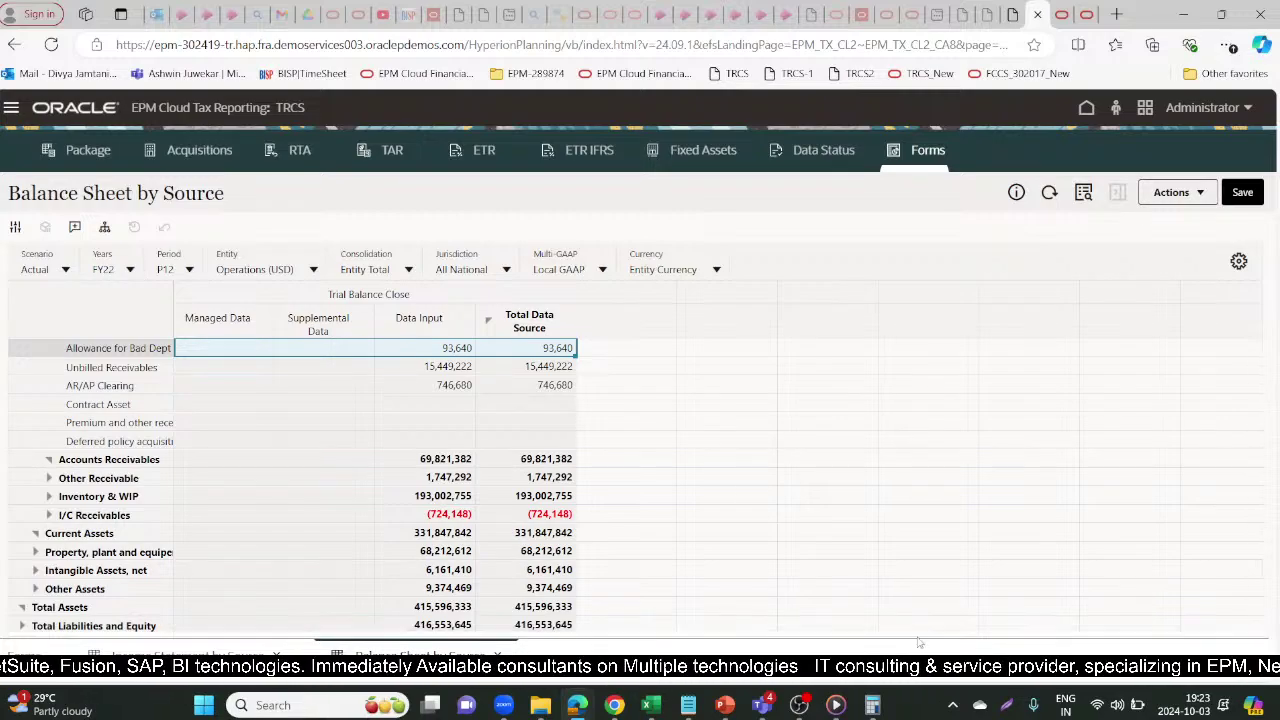
Begin a subtraction in Calculator with the FY22 Allowance for Bad Dept amount, 93640
left_click(875, 704)
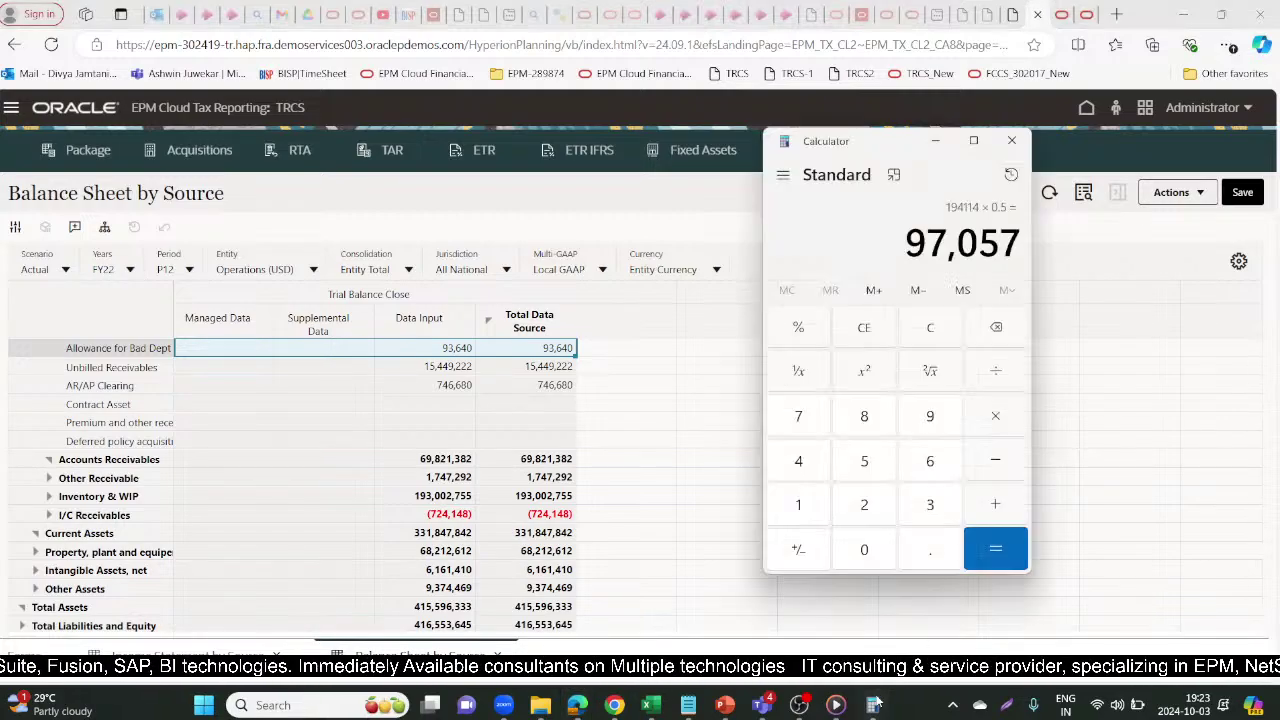
left_click(873, 322)
type("9")
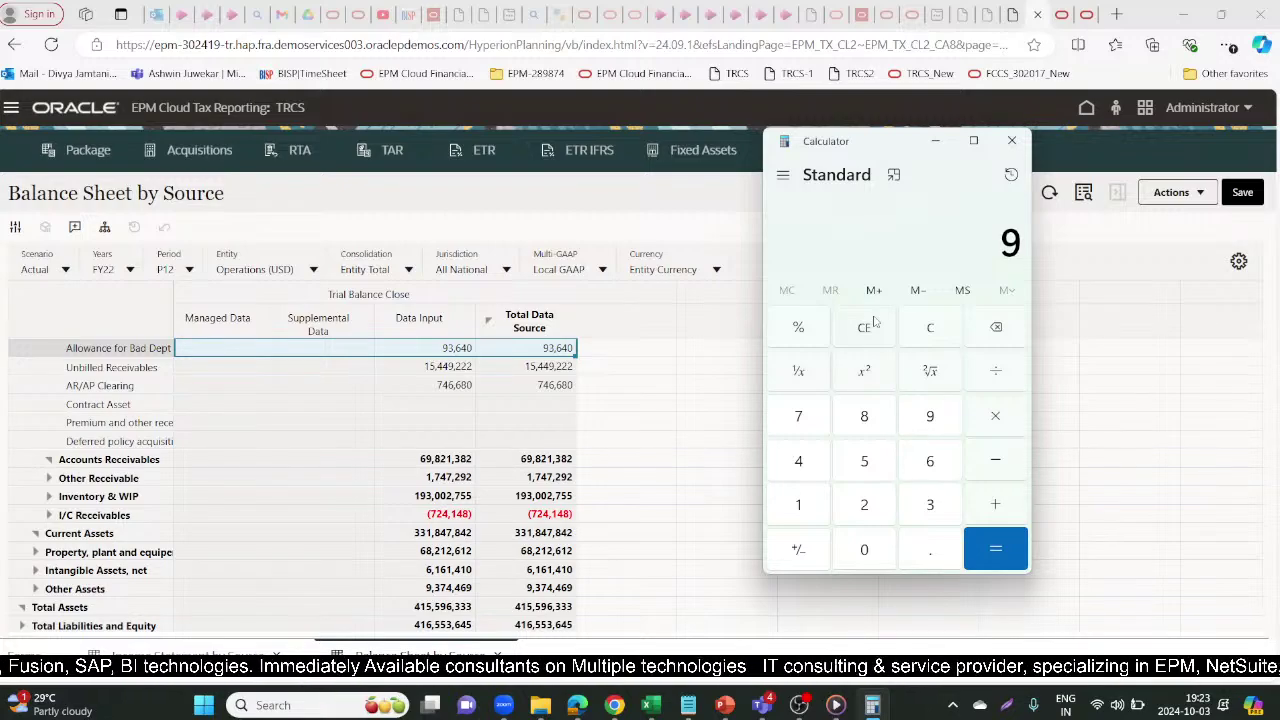
type("3,640")
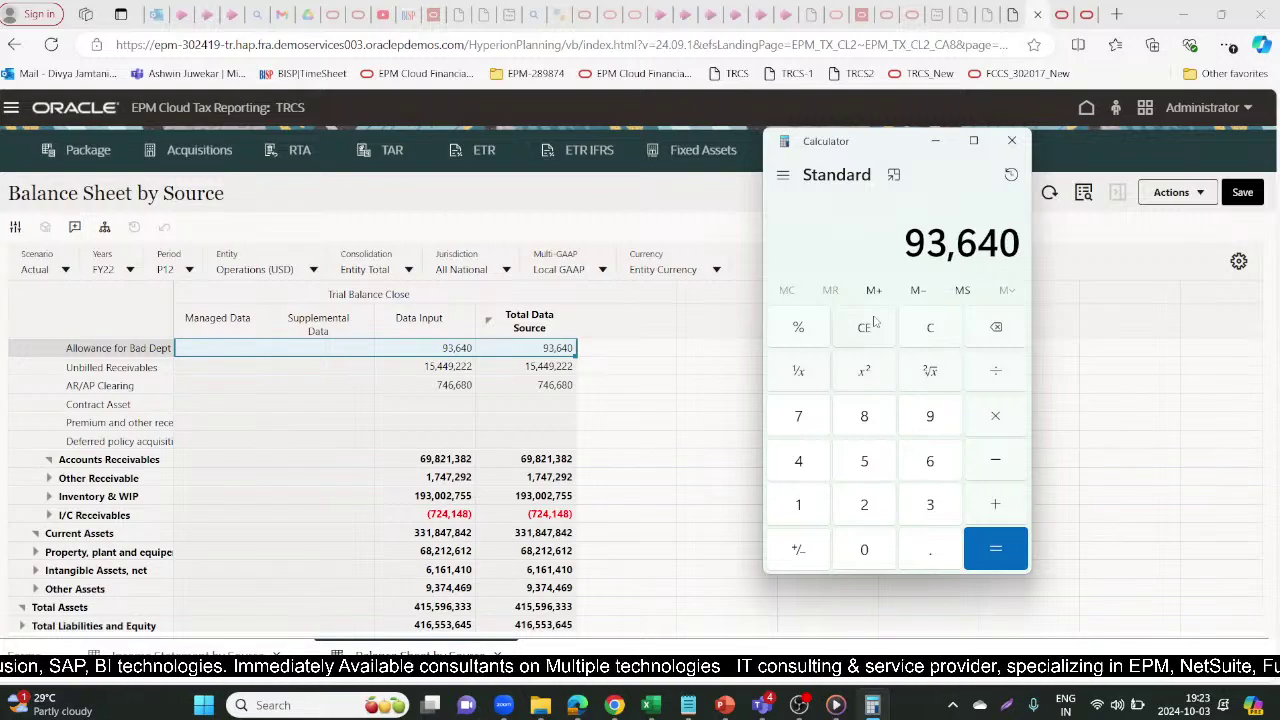
key("minus")
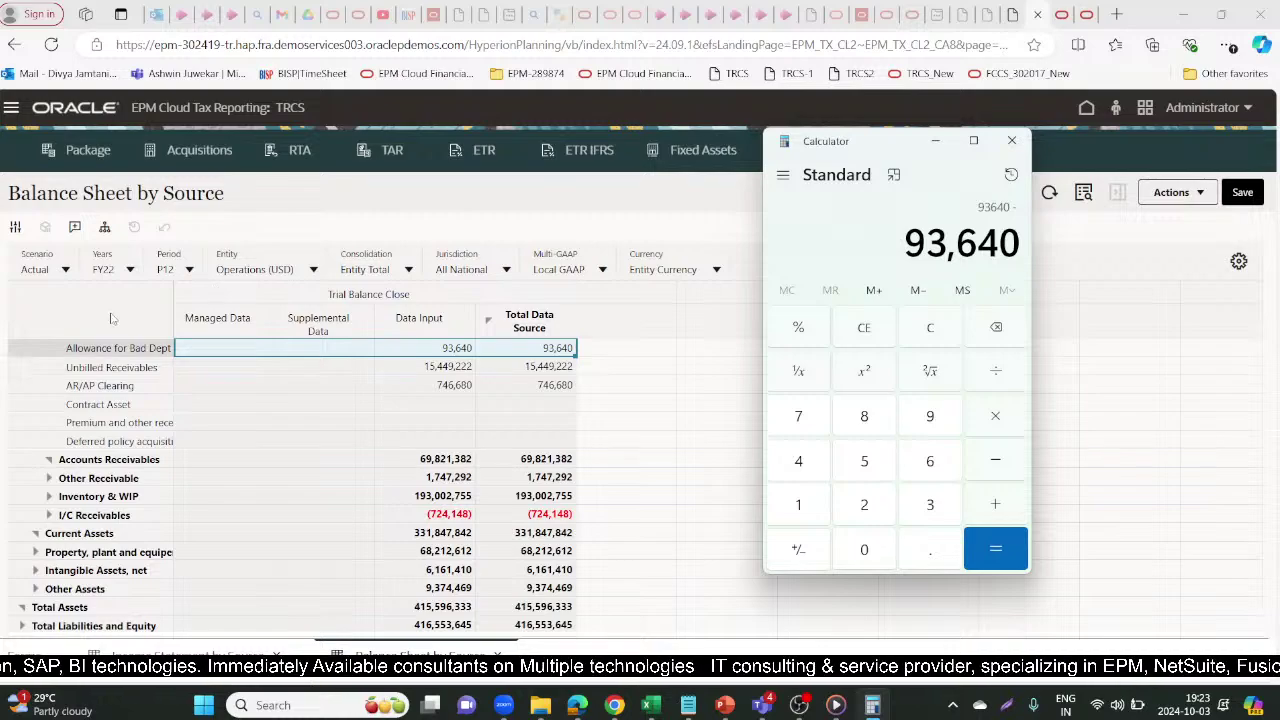
Set the Balance Sheet by Source form's year to FY21
left_click(131, 270)
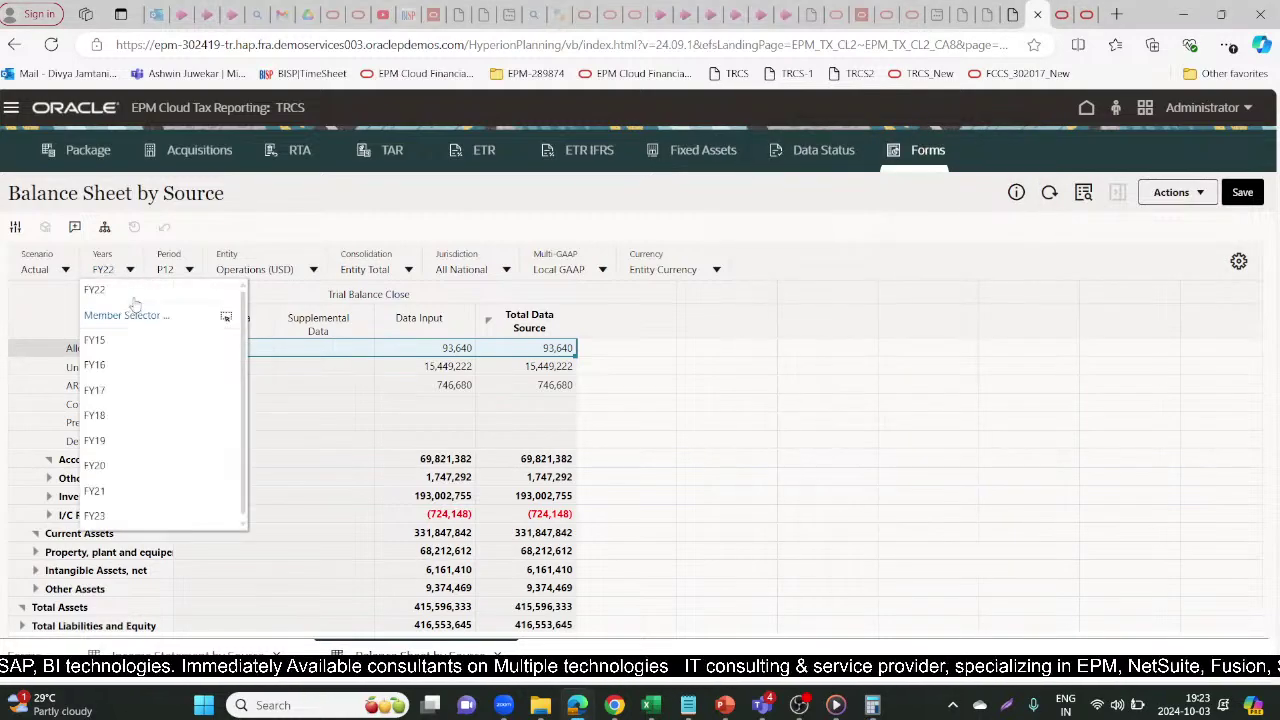
left_click(95, 491)
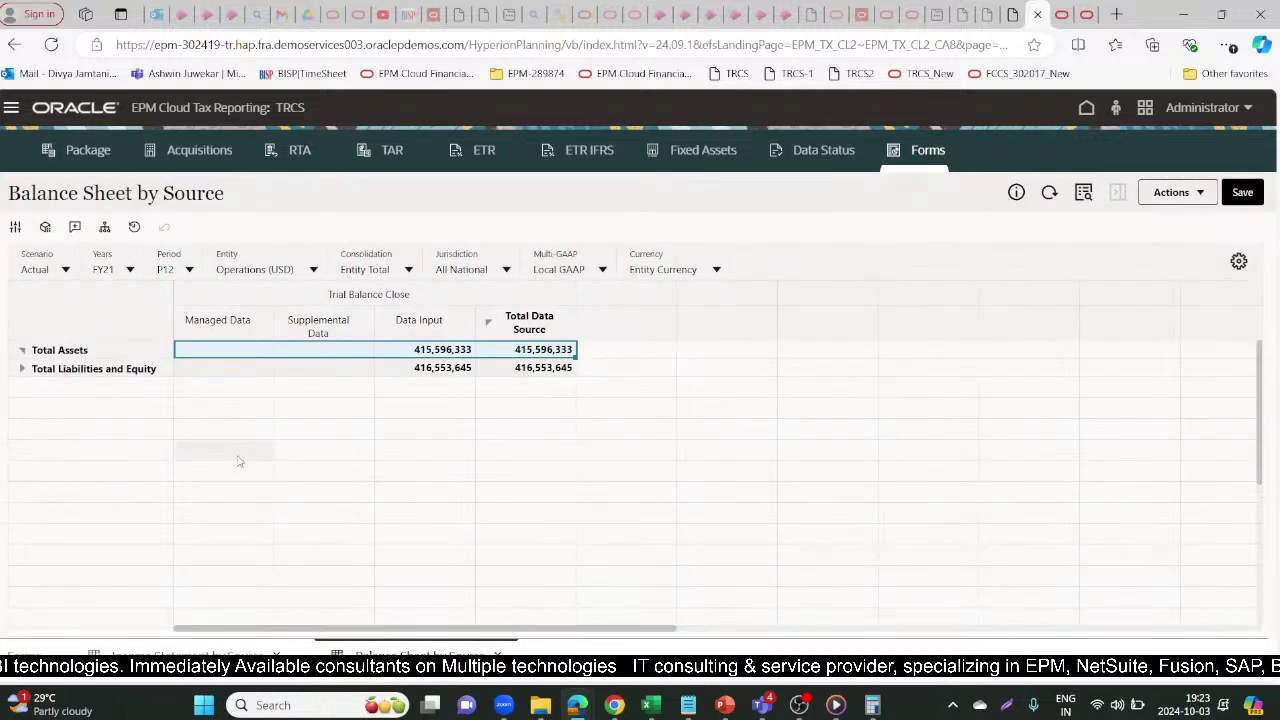
left_click(21, 350)
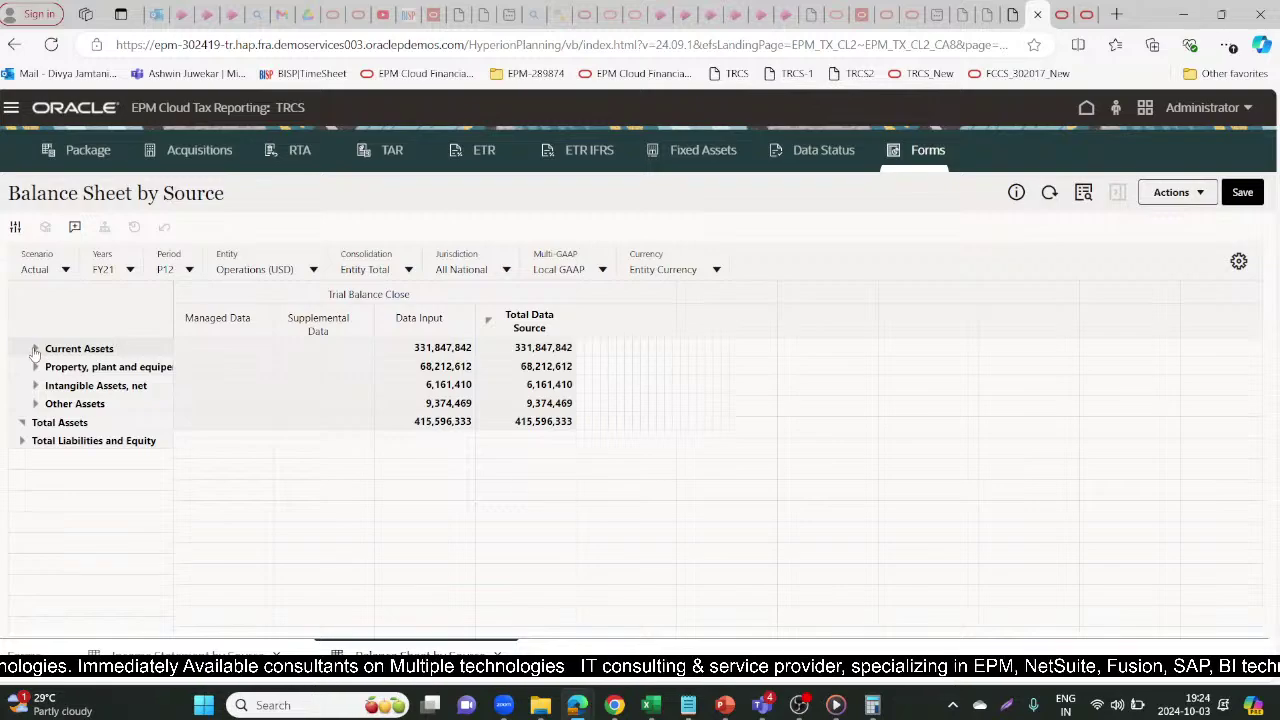
left_click(35, 349)
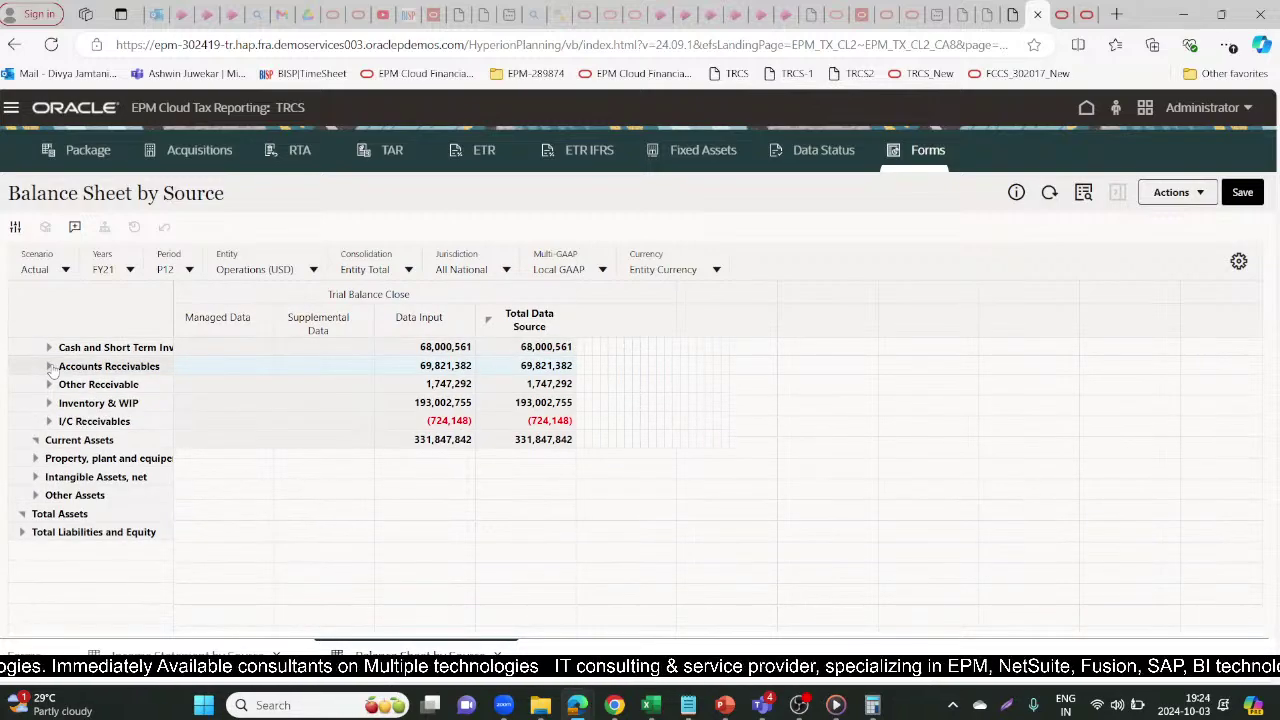
left_click(49, 366)
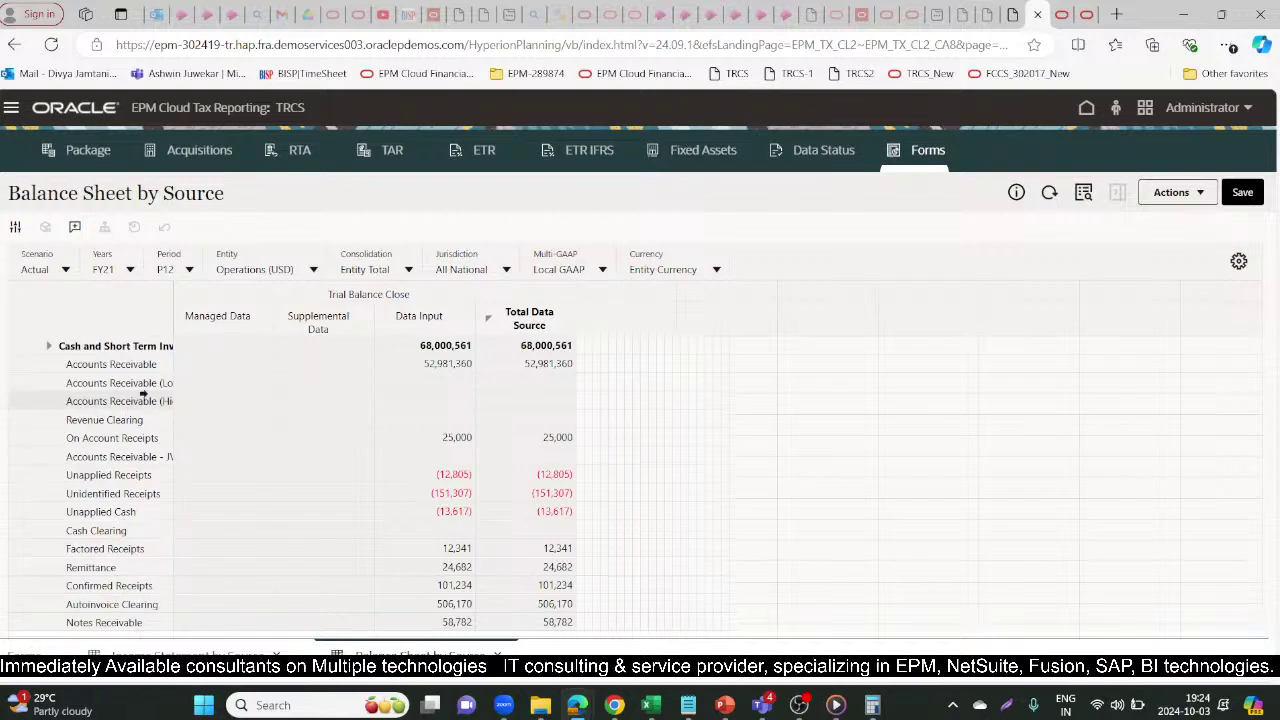
left_click(95, 474)
key("shift+Down")
key("shift+Down")
key("shift+Down")
key("shift+Down")
key("shift+Down")
key("shift+Down")
key("shift+Down")
key("shift+Down")
key("shift+Down")
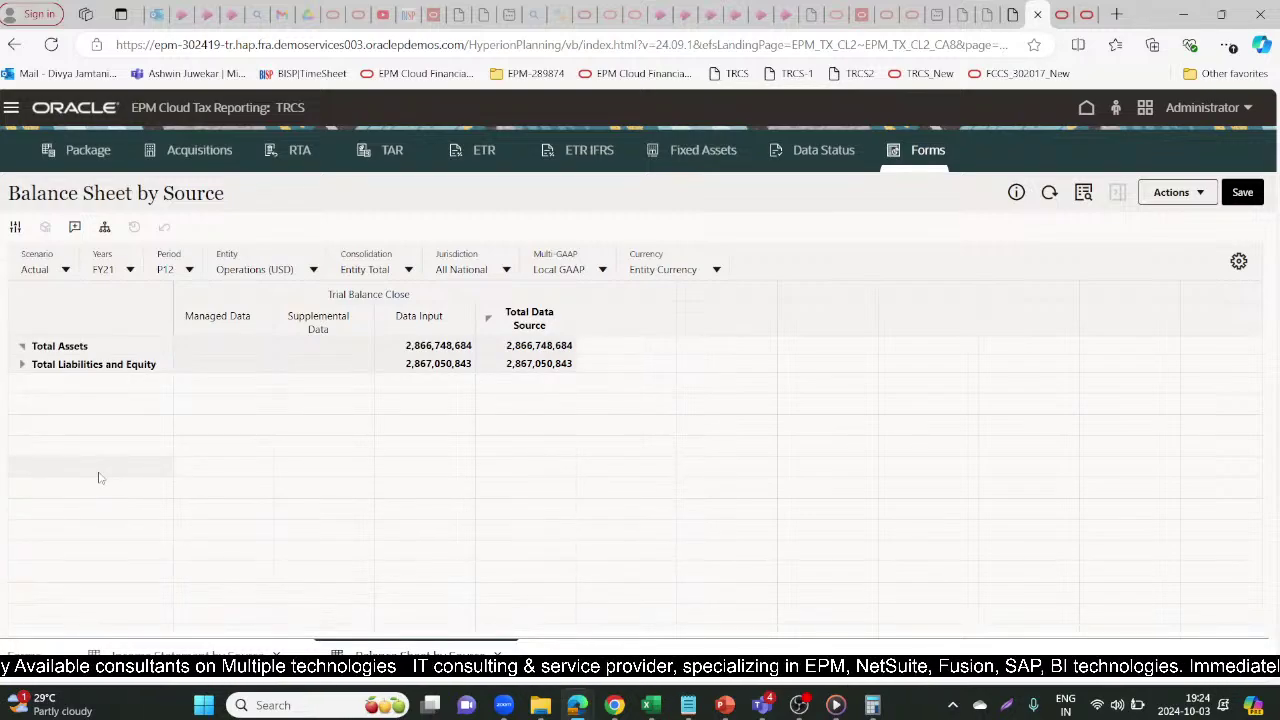
Expand Total Assets, Current Assets and Accounts Receivables in the FY21 balance sheet, and select the Allowance for Bad Dept row
left_click(22, 352)
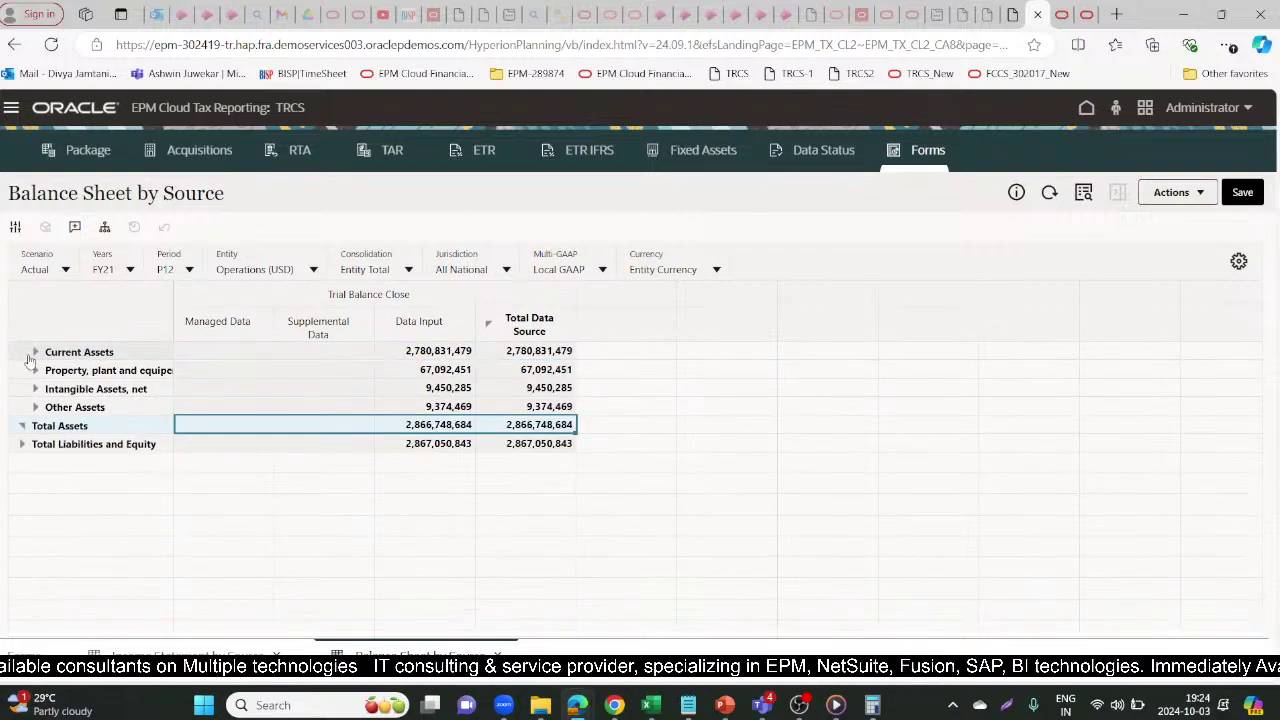
left_click(35, 353)
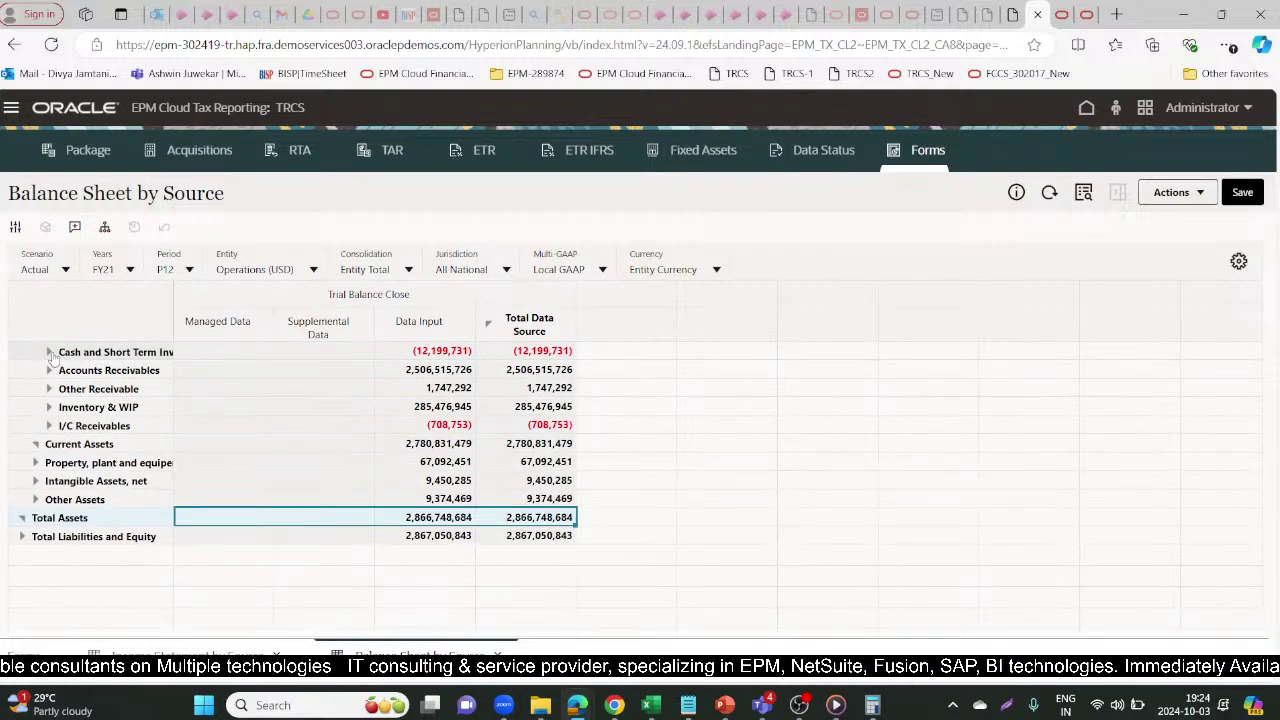
left_click(49, 370)
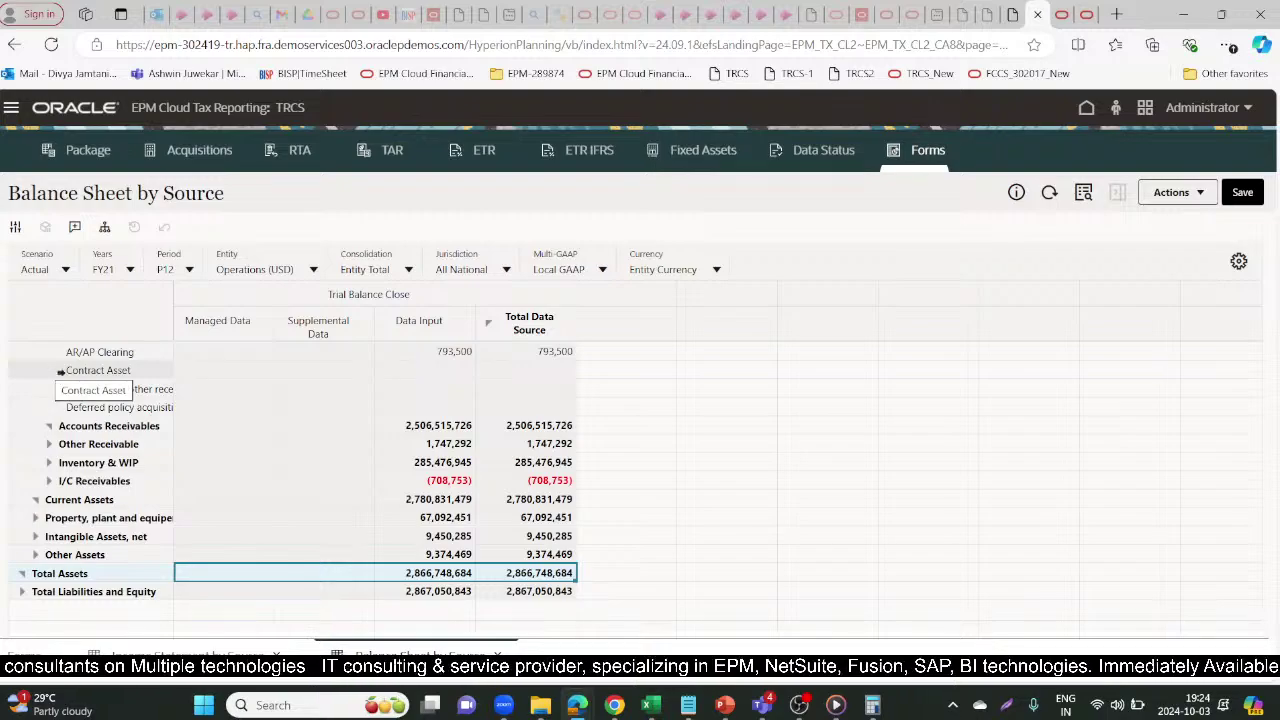
left_click(83, 407)
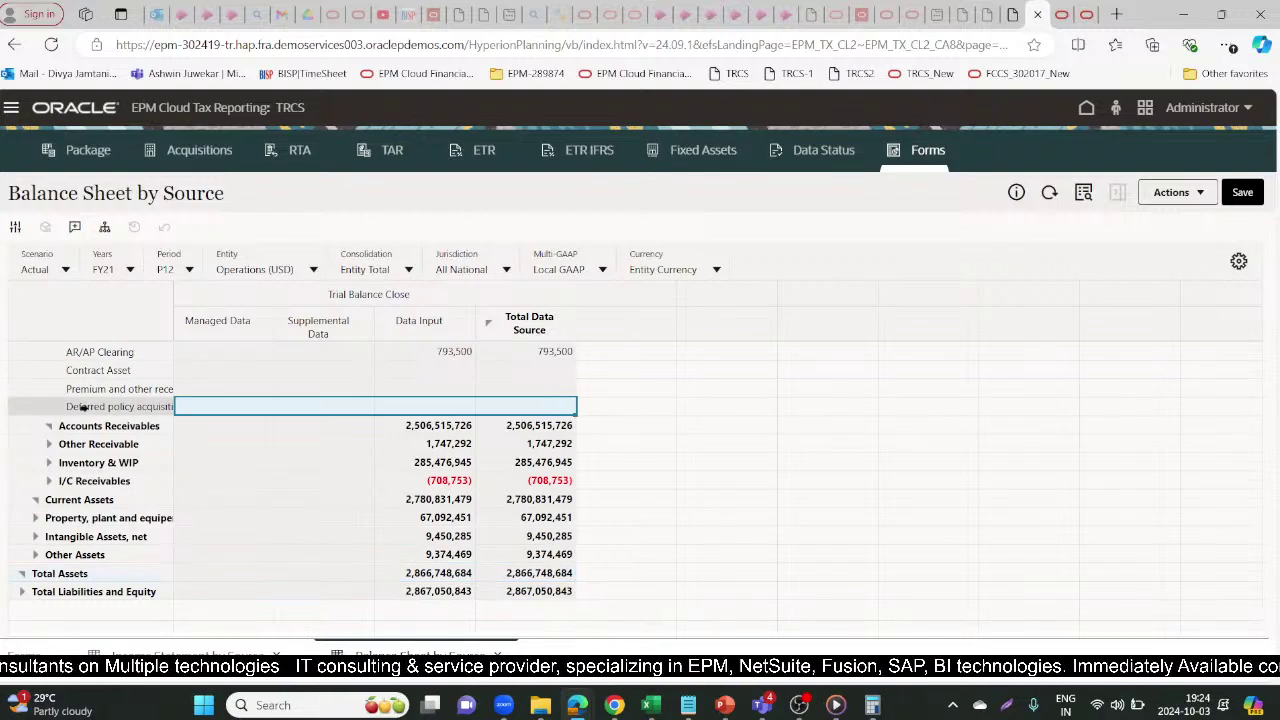
key("Up")
key("Up")
key("Up")
key("Up")
key("Up")
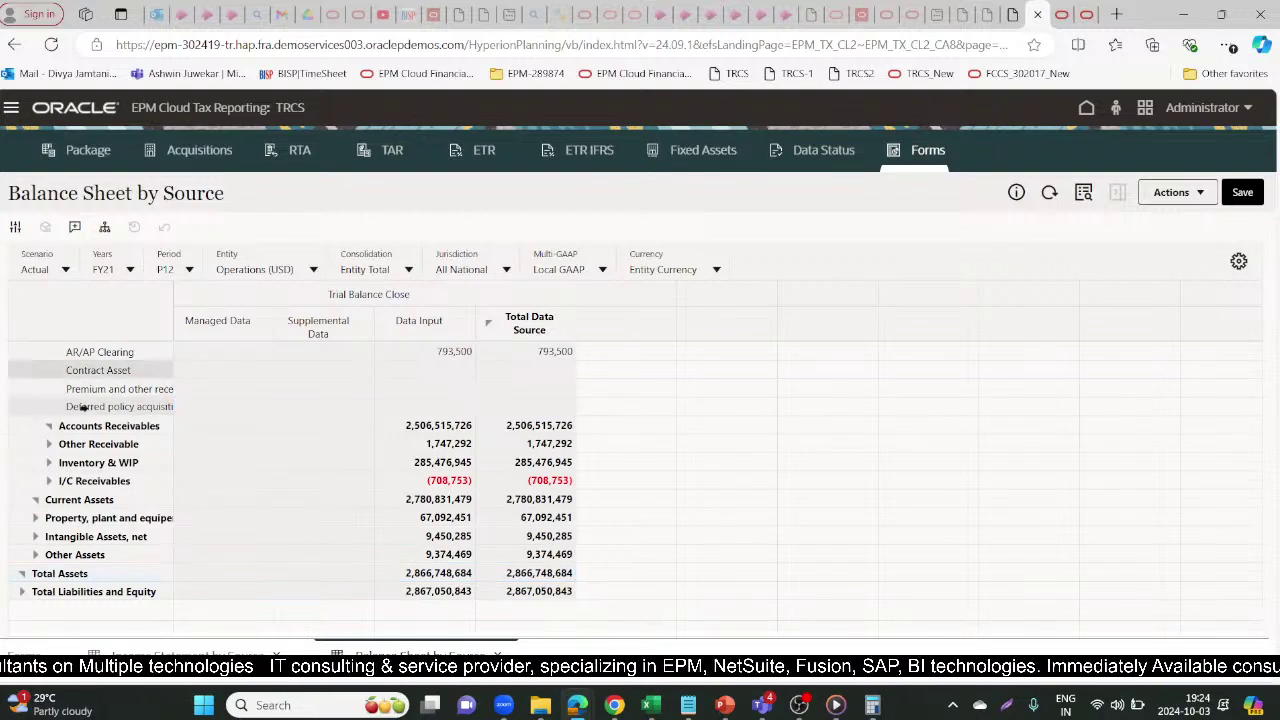
key("Up")
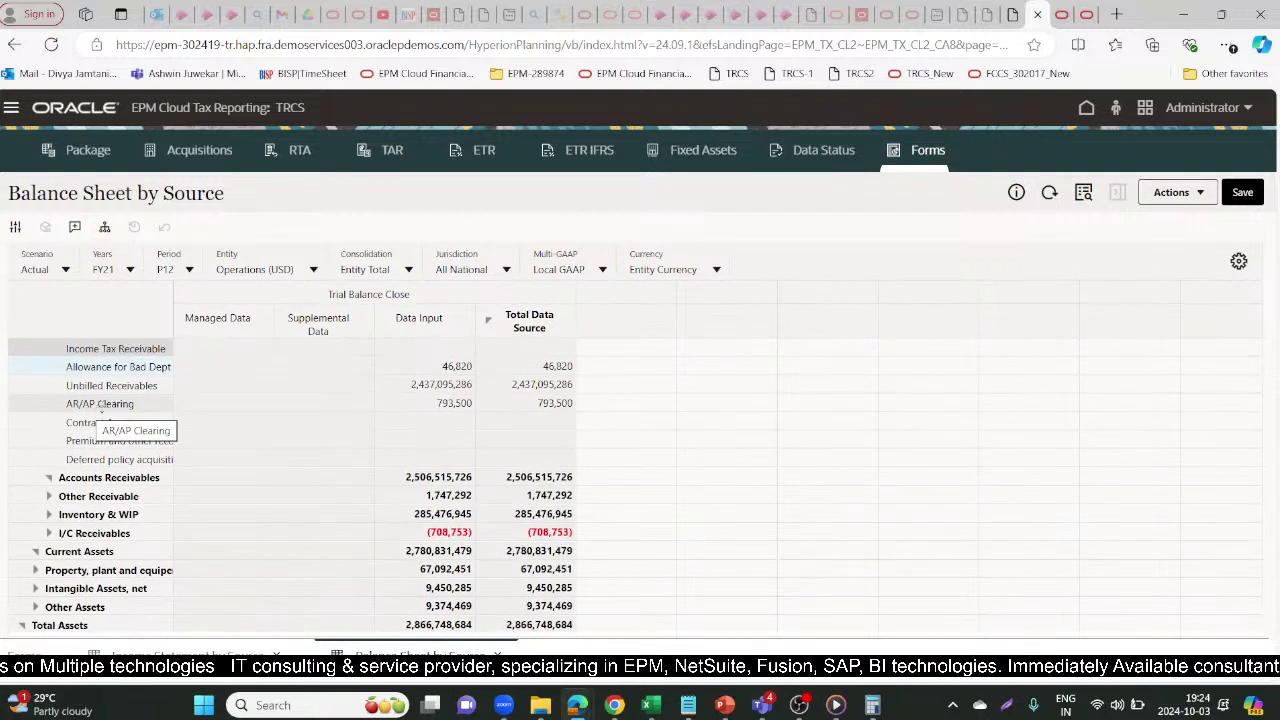
left_click(150, 367)
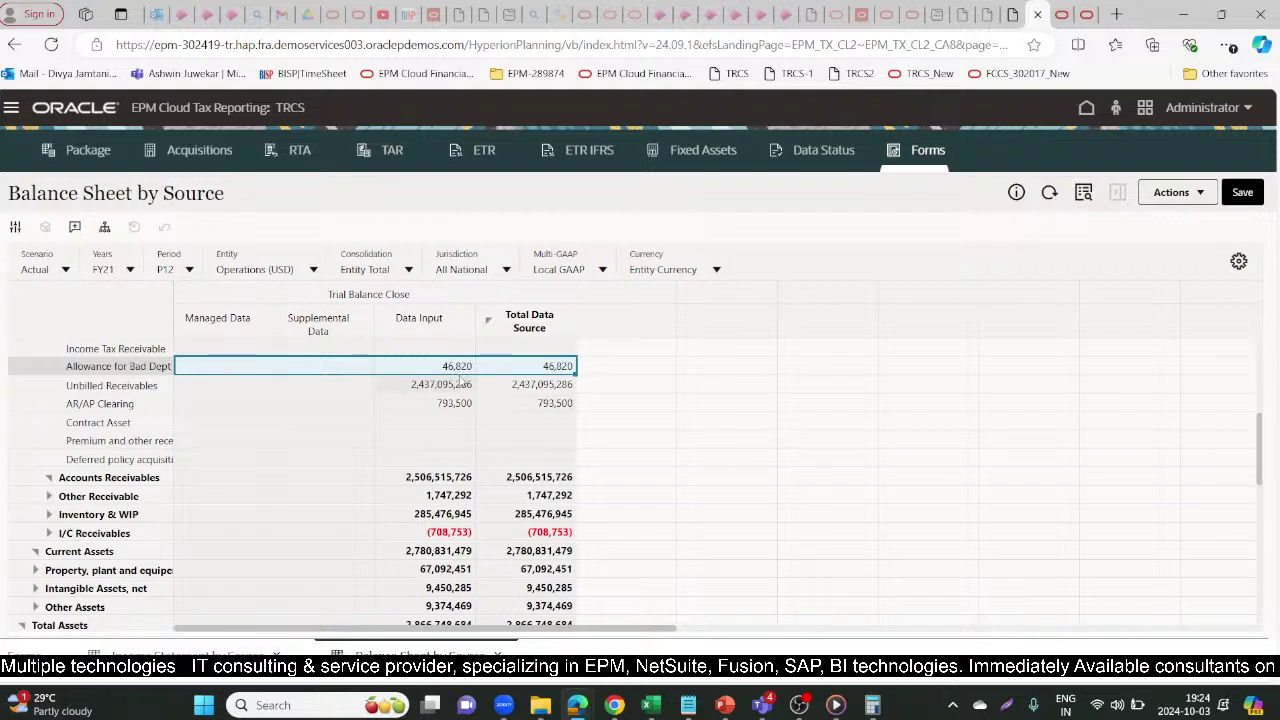
Subtract the FY21 allowance, 46820, from the FY22 amount in Calculator, and multiply the difference by 1 for the rule's 100%
mouse_move(872, 707)
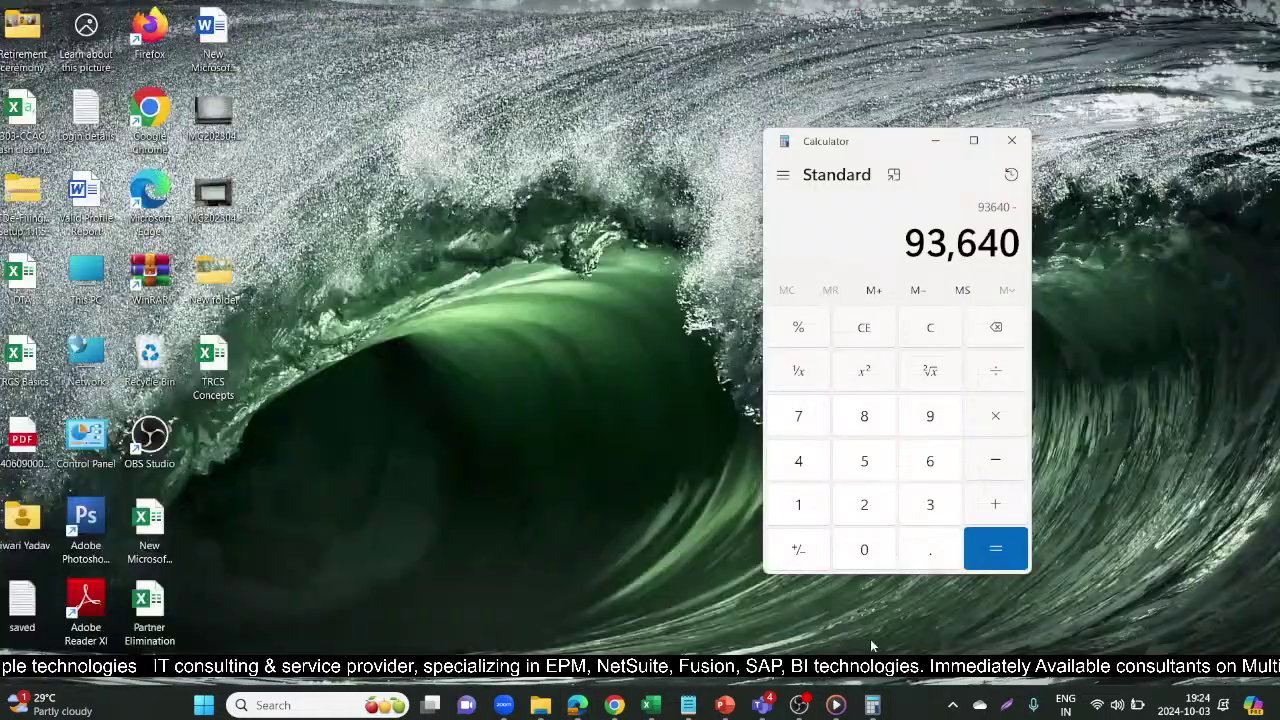
left_click(872, 600)
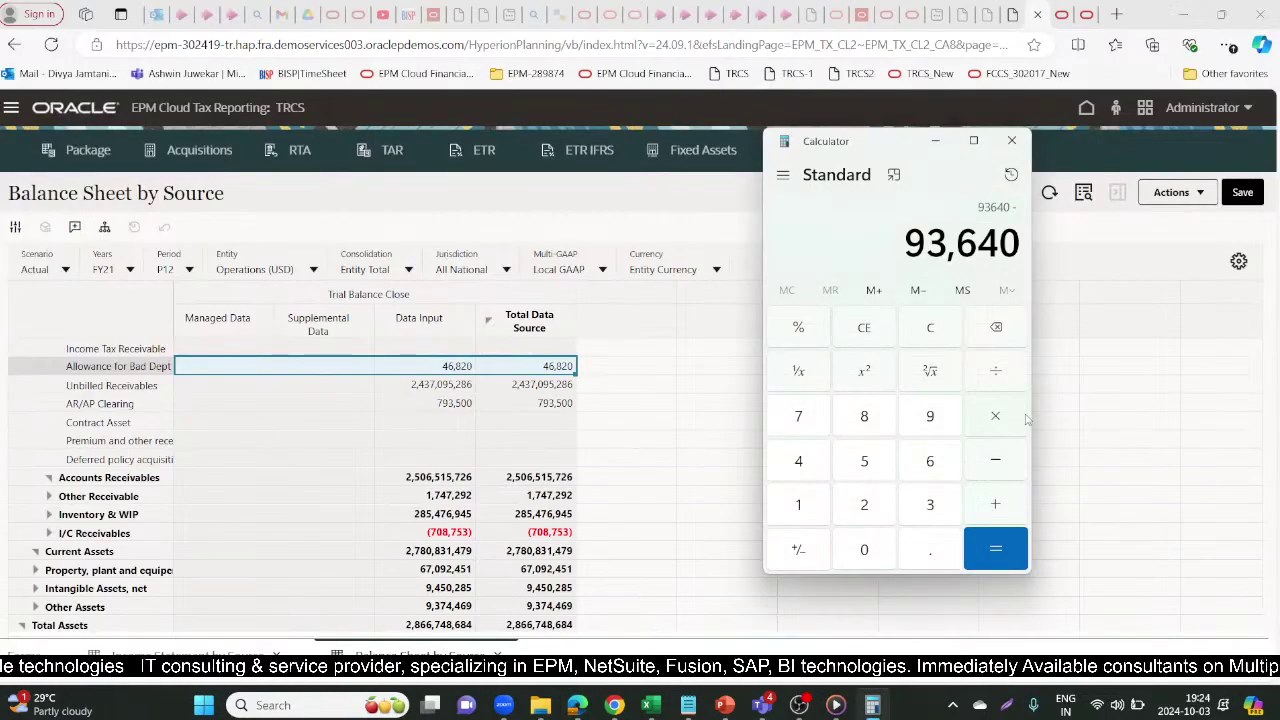
type("46820")
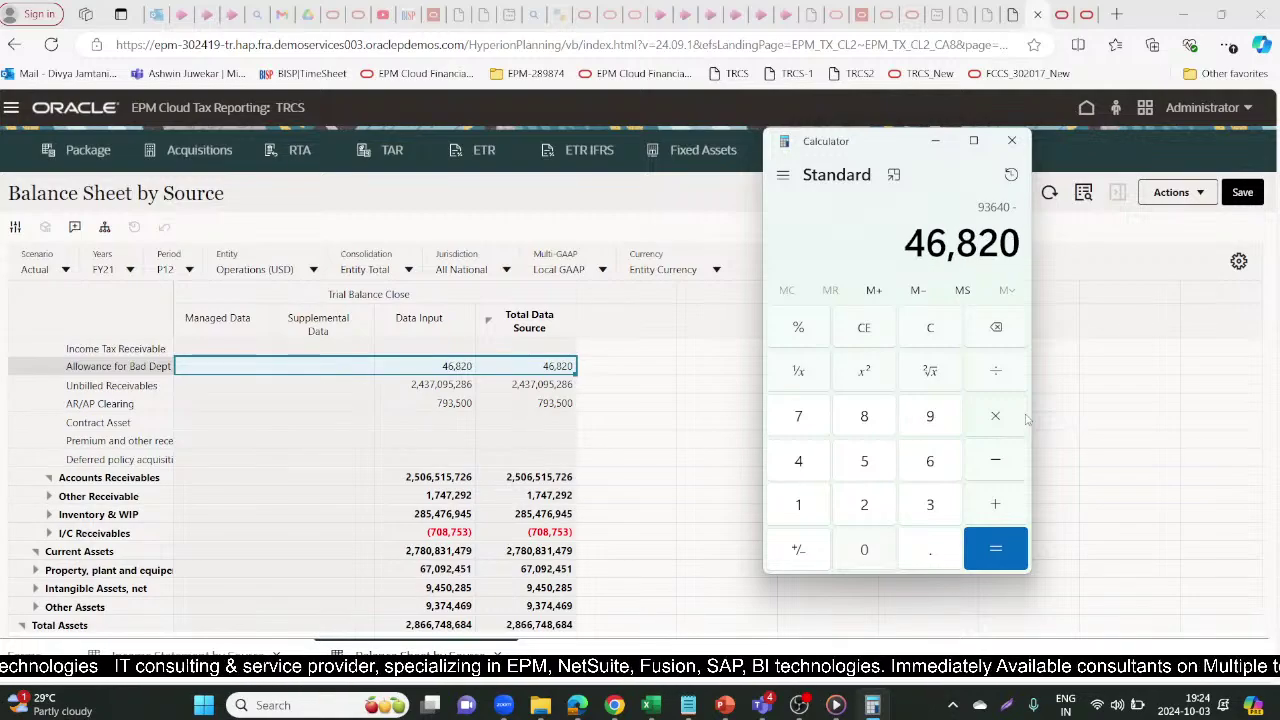
key("Return")
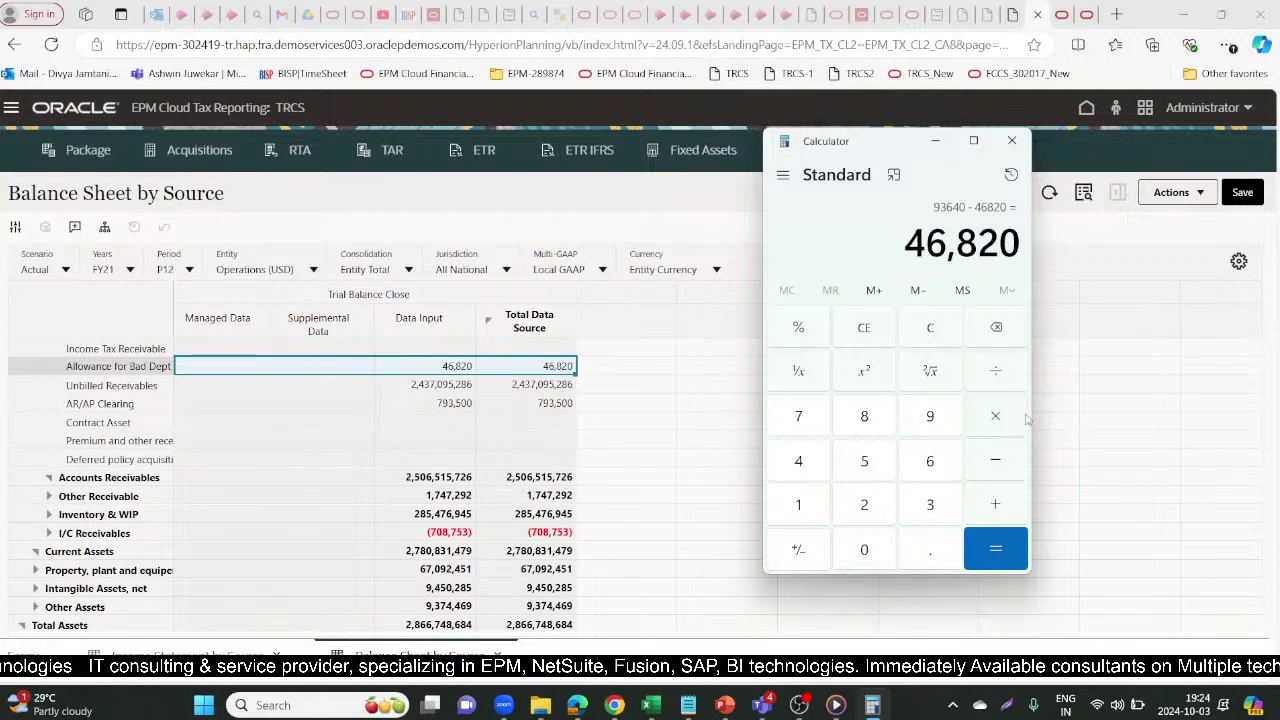
key("asterisk")
type("100")
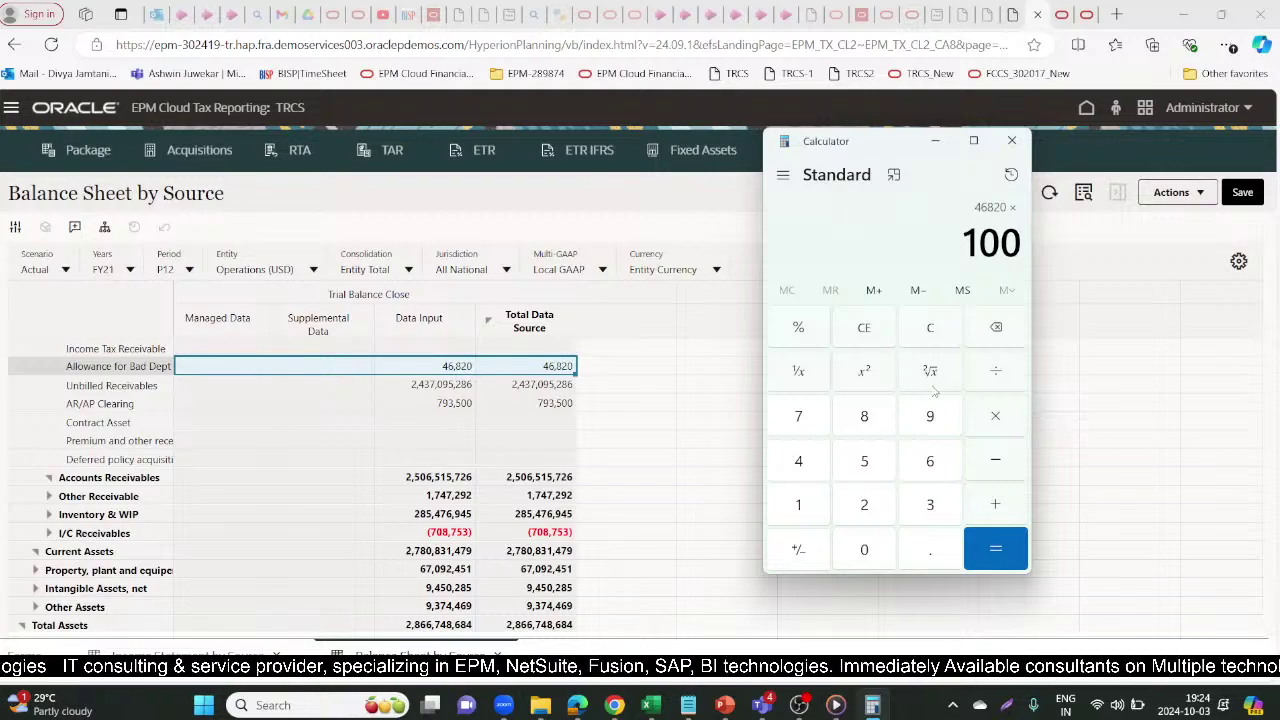
key("BackSpace")
key("BackSpace")
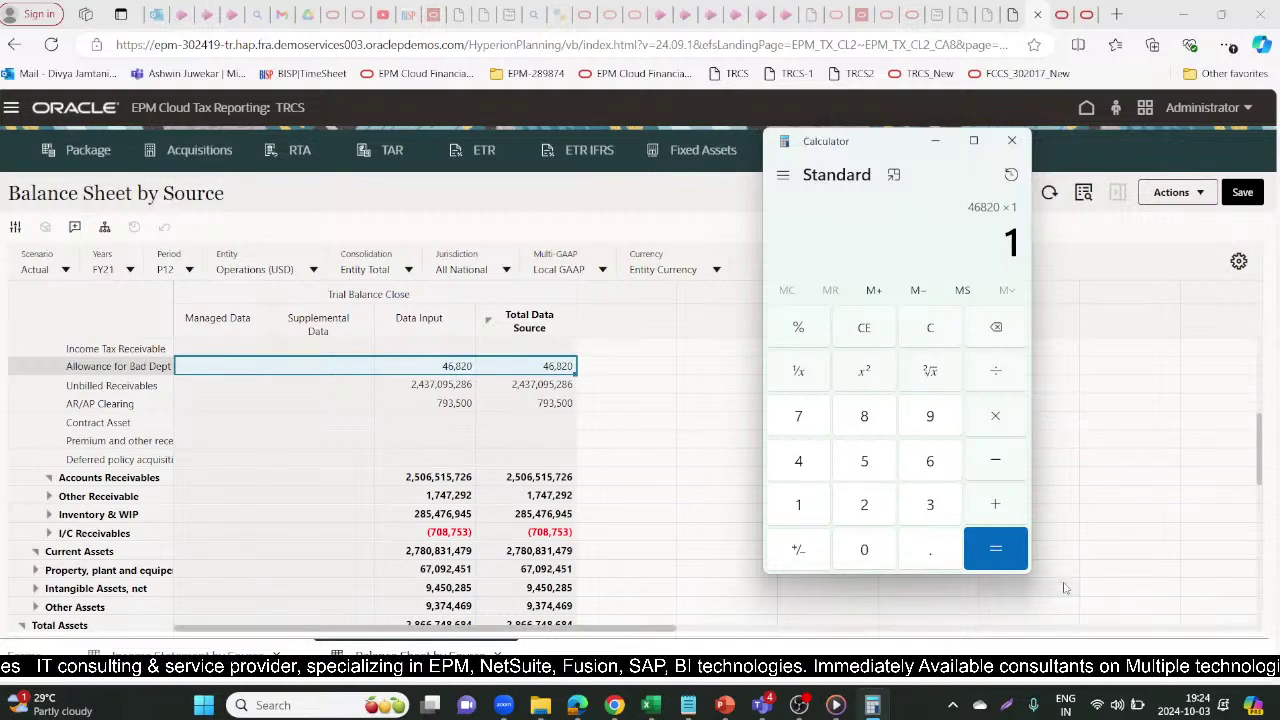
left_click(1010, 546)
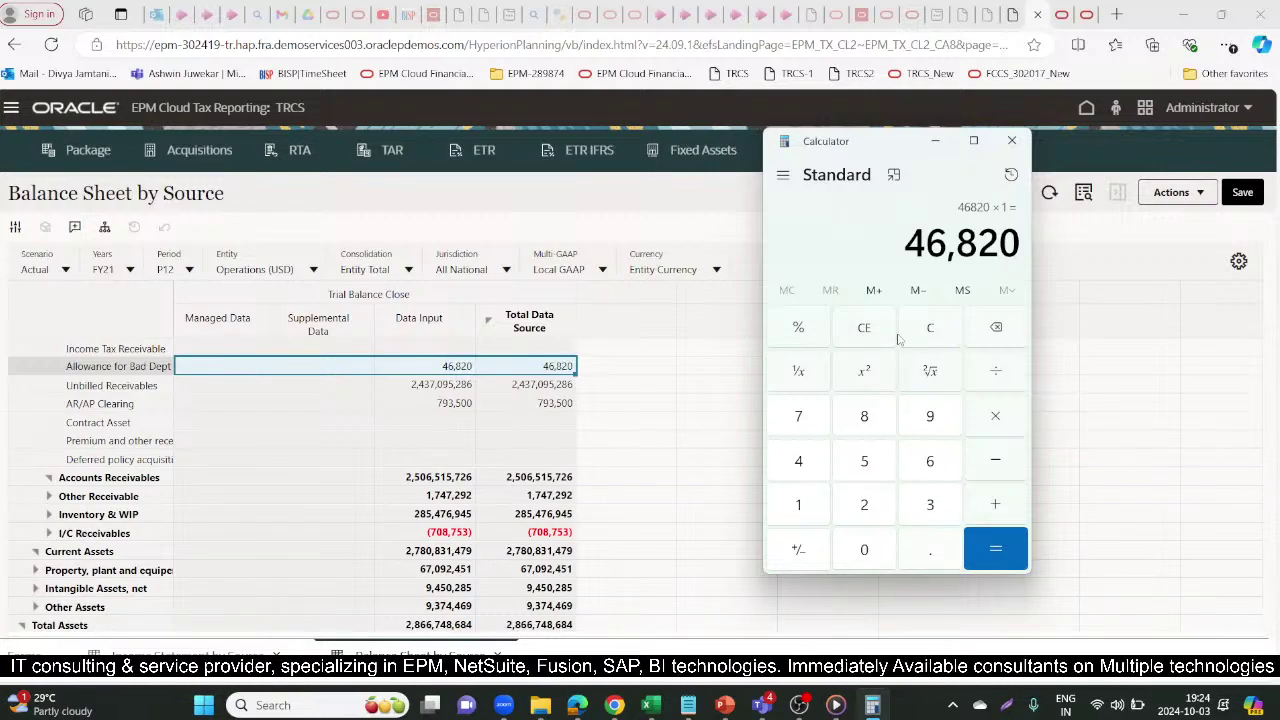
Review the Bad Debts movement rule in Tax Automation Global and return to the Current Provision form
left_click(1061, 12)
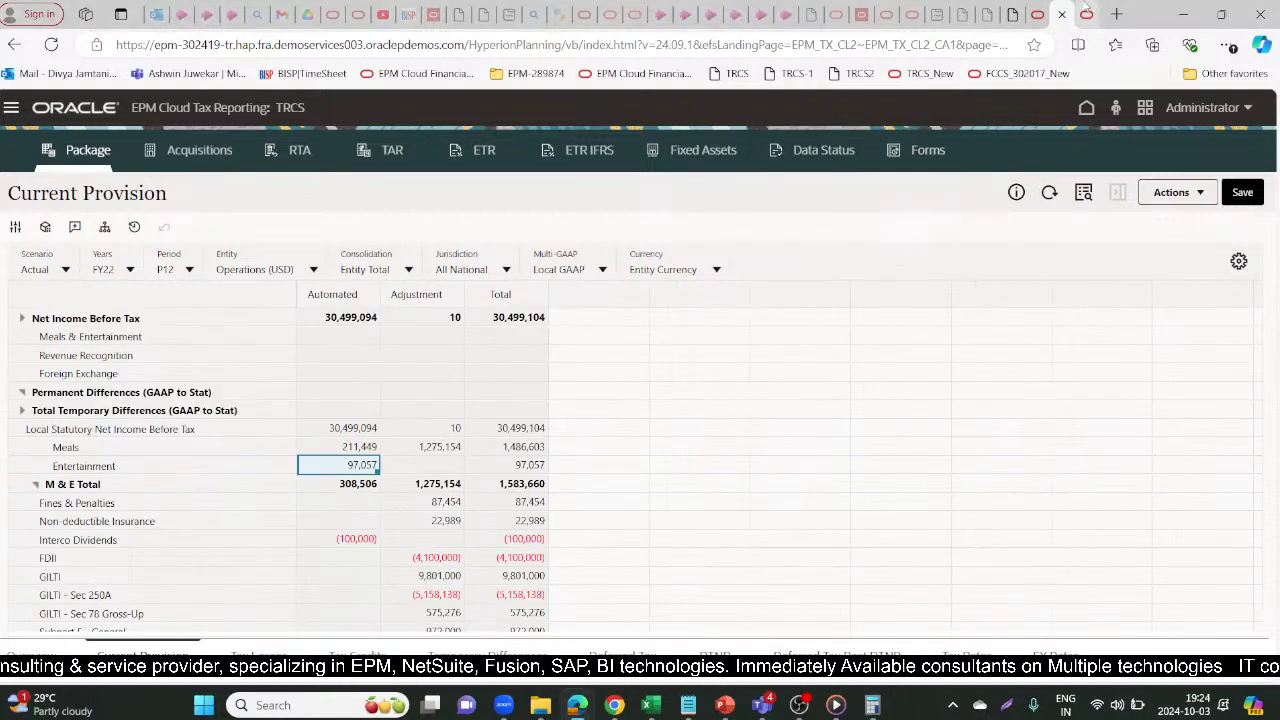
left_click(1086, 14)
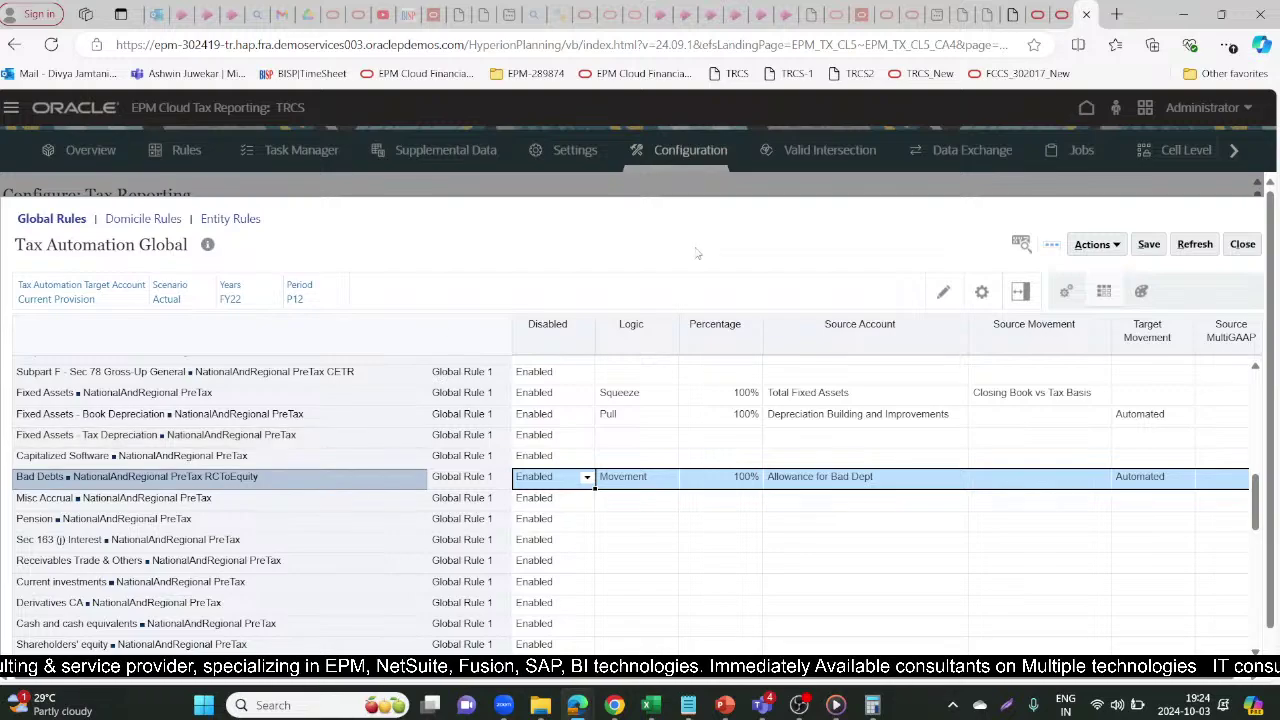
left_click(1058, 13)
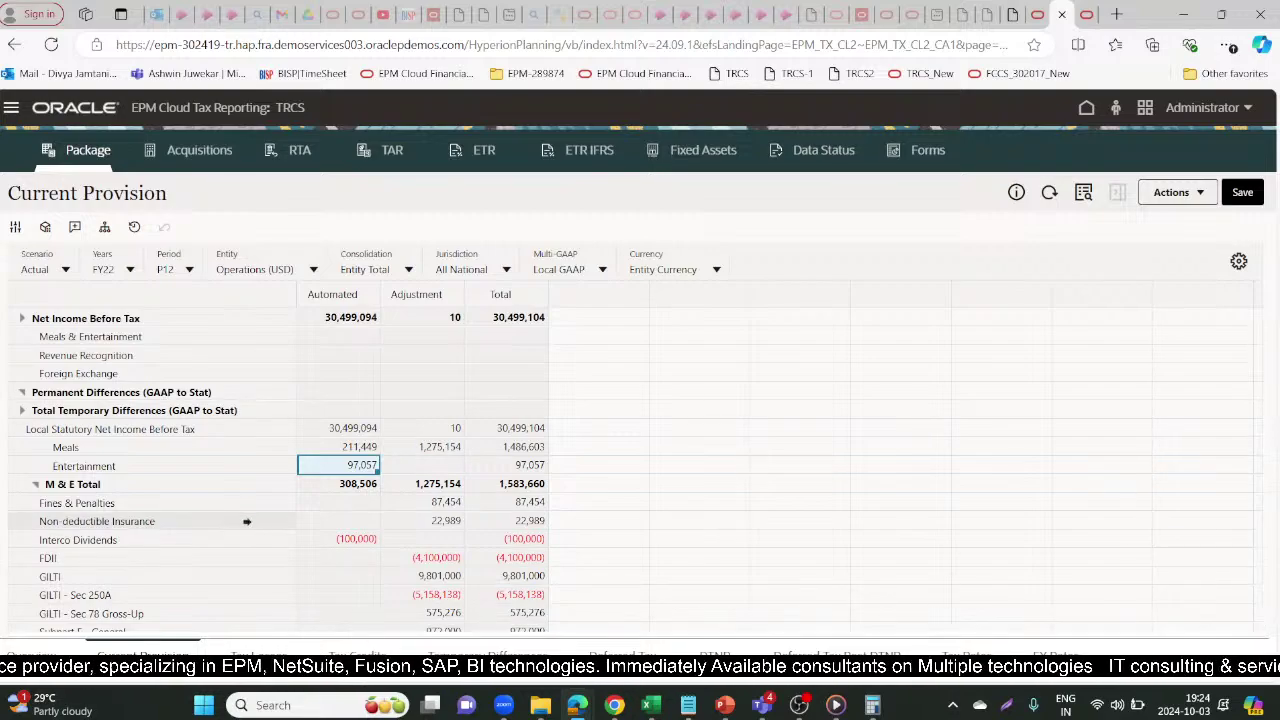
Look through the FY22 Current Provision rows for the section that holds Bad Debts
left_click(228, 457)
key("Down")
key("Down")
key("Down")
key("Down")
key("Down")
key("Down")
key("Down")
key("Down")
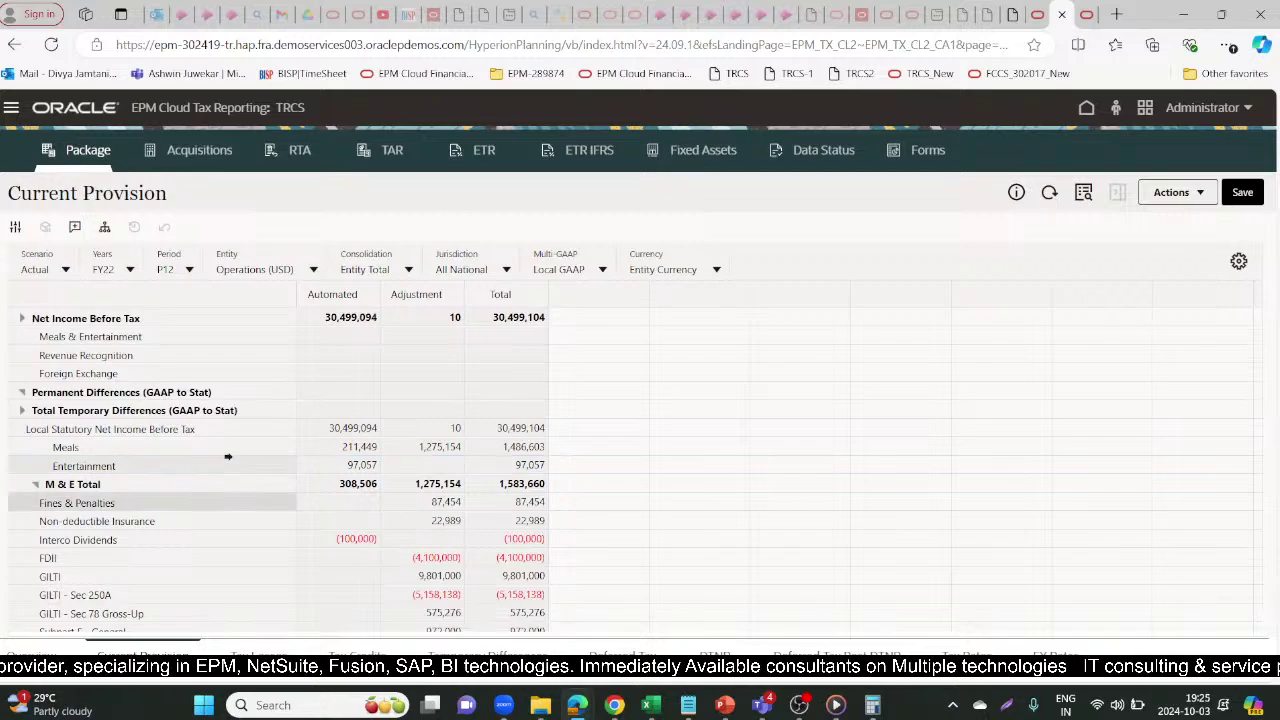
key("Down")
key("Down")
key("Down")
key("Down")
key("Down")
key("Down")
key("Down")
key("Down")
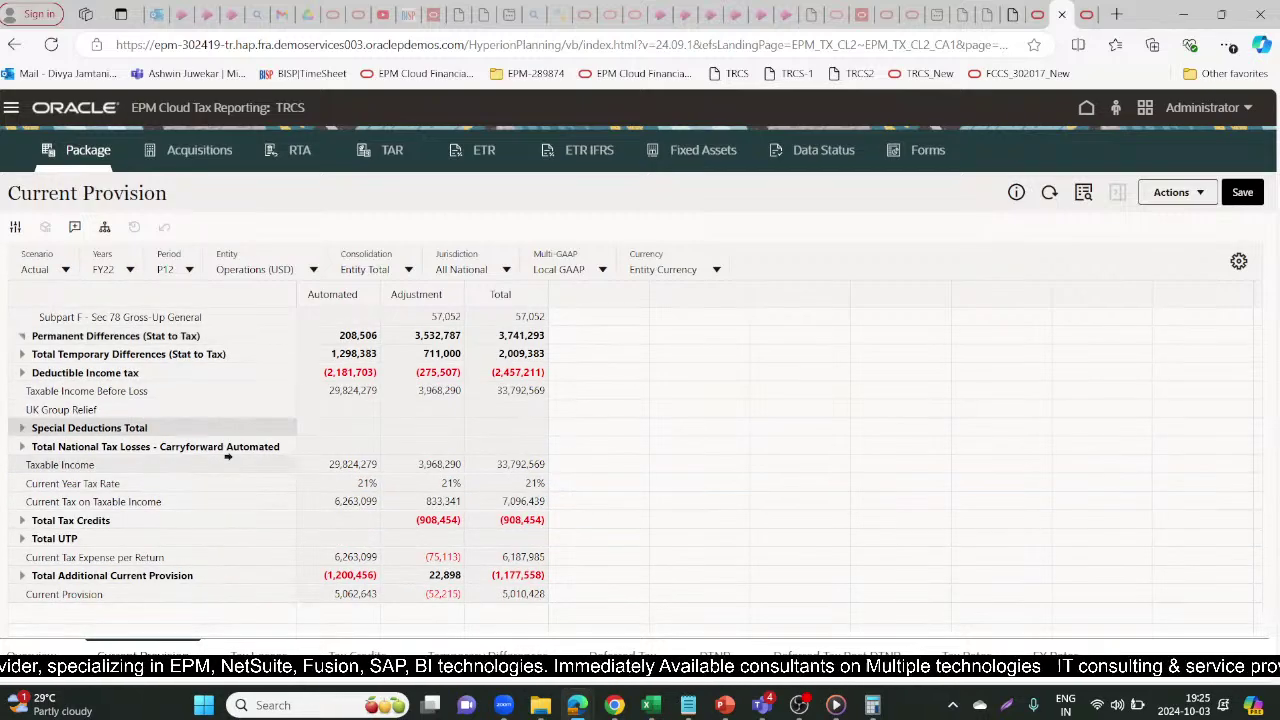
key("Up")
key("Up")
key("Up")
key("Up")
key("Up")
key("Up")
key("Up")
key("Up")
key("Up")
key("Up")
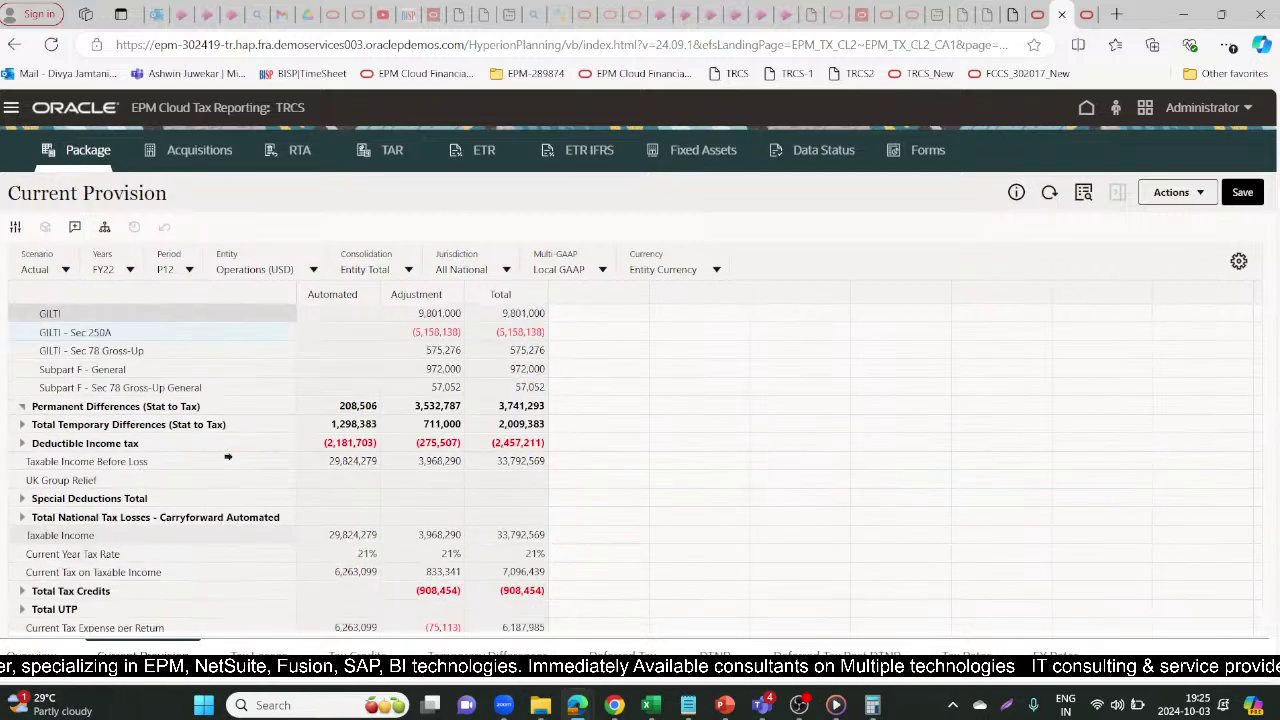
key("Up")
key("Up")
key("Up")
key("Up")
key("Up")
key("Up")
key("Up")
key("Up")
key("Up")
key("Up")
key("Up")
key("Up")
key("Up")
key("Up")
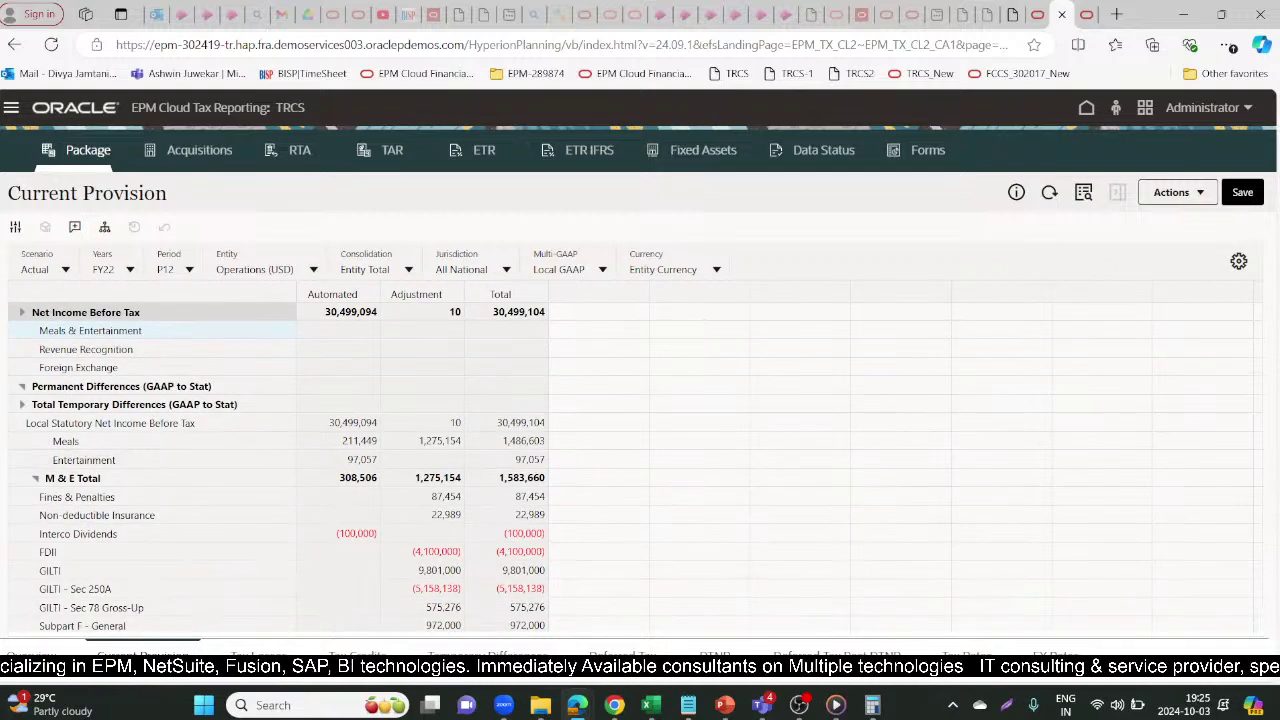
Expand Total Temporary Differences (GAAP to Stat) and Total Temporary Differences (Stat to Tax) in Current Provision
left_click(22, 406)
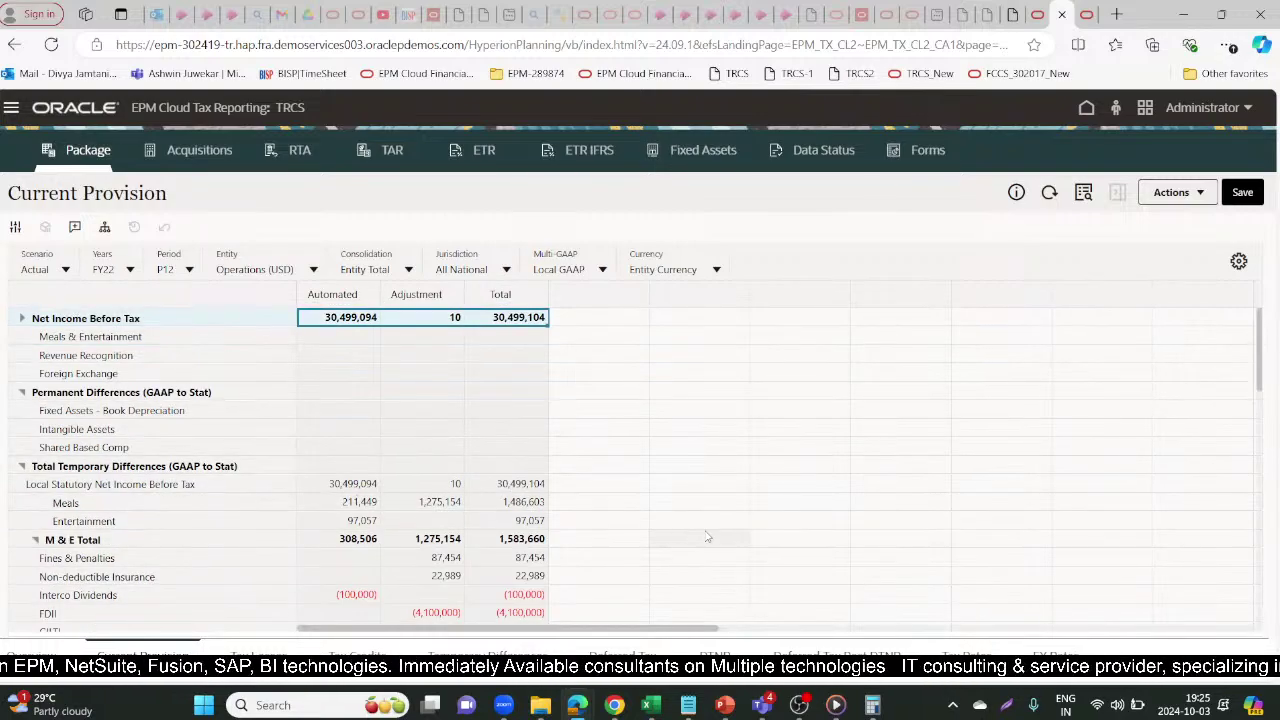
scroll(1262, 624, "down", 3)
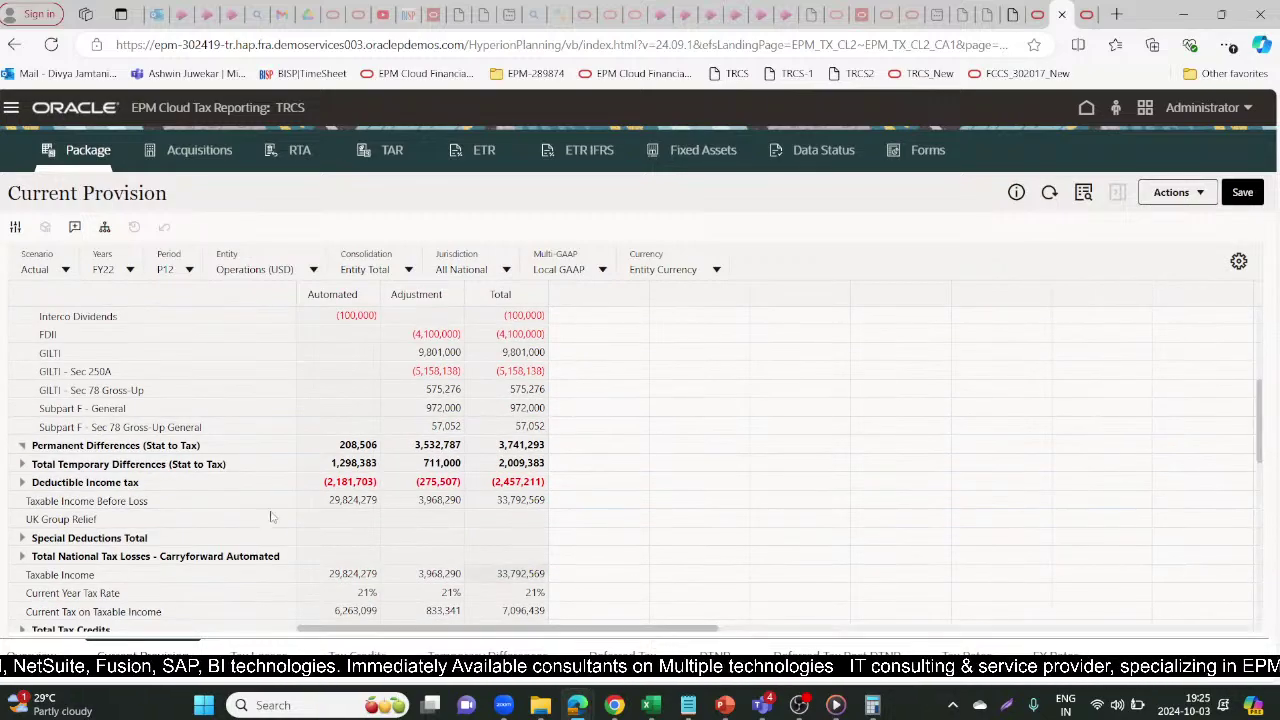
left_click(21, 466)
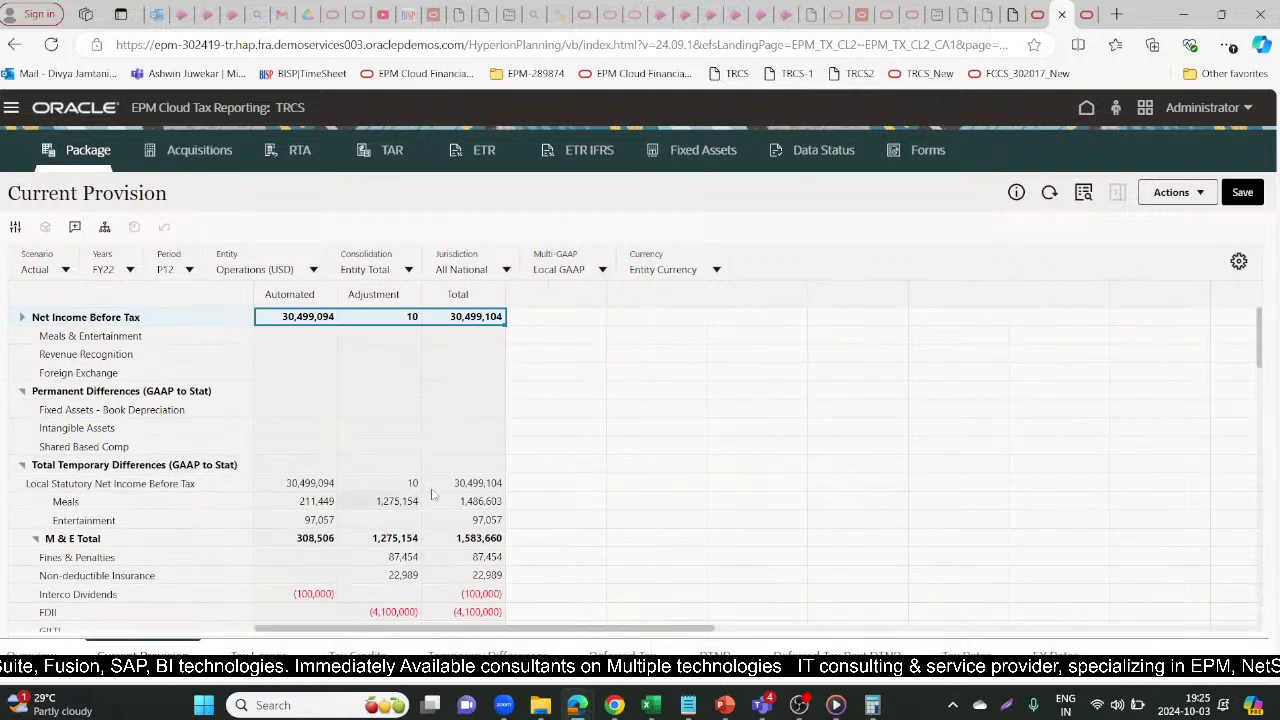
Locate the Bad Debts row under the Stat to Tax temporary differences and select its Automated amount
key("Down")
key("Down")
key("Down")
key("Down")
key("Down")
key("Down")
key("Down")
key("Down")
key("Down")
key("Down")
key("Down")
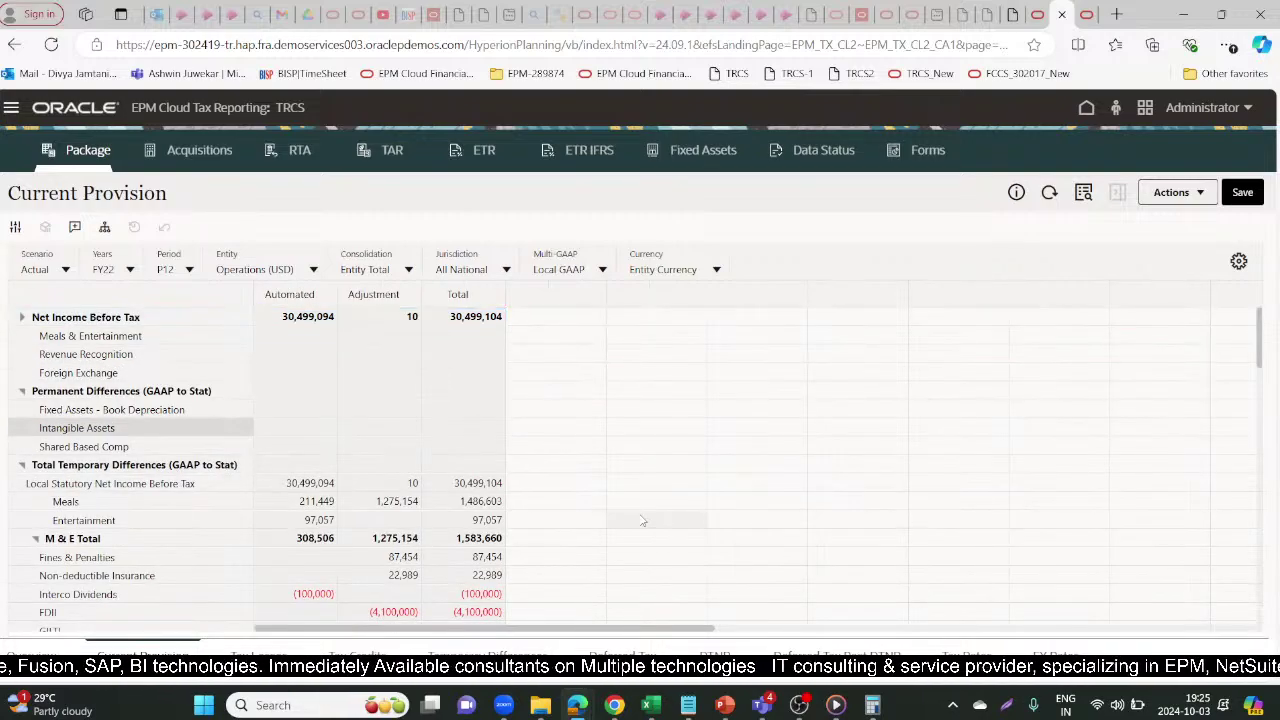
key("Down")
key("Down")
key("Down")
key("Down")
key("Down")
key("Down")
key("Down")
key("Down")
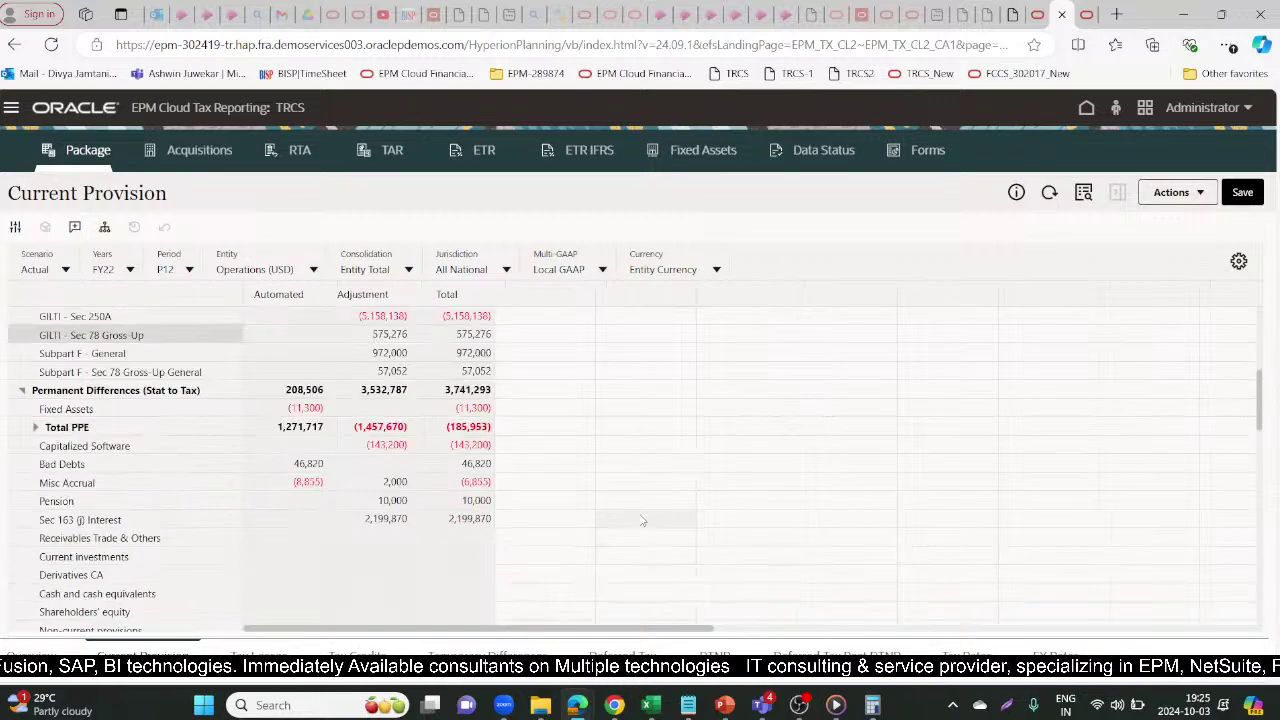
key("Down")
key("Down")
key("Down")
key("Down")
key("Down")
key("Down")
key("Down")
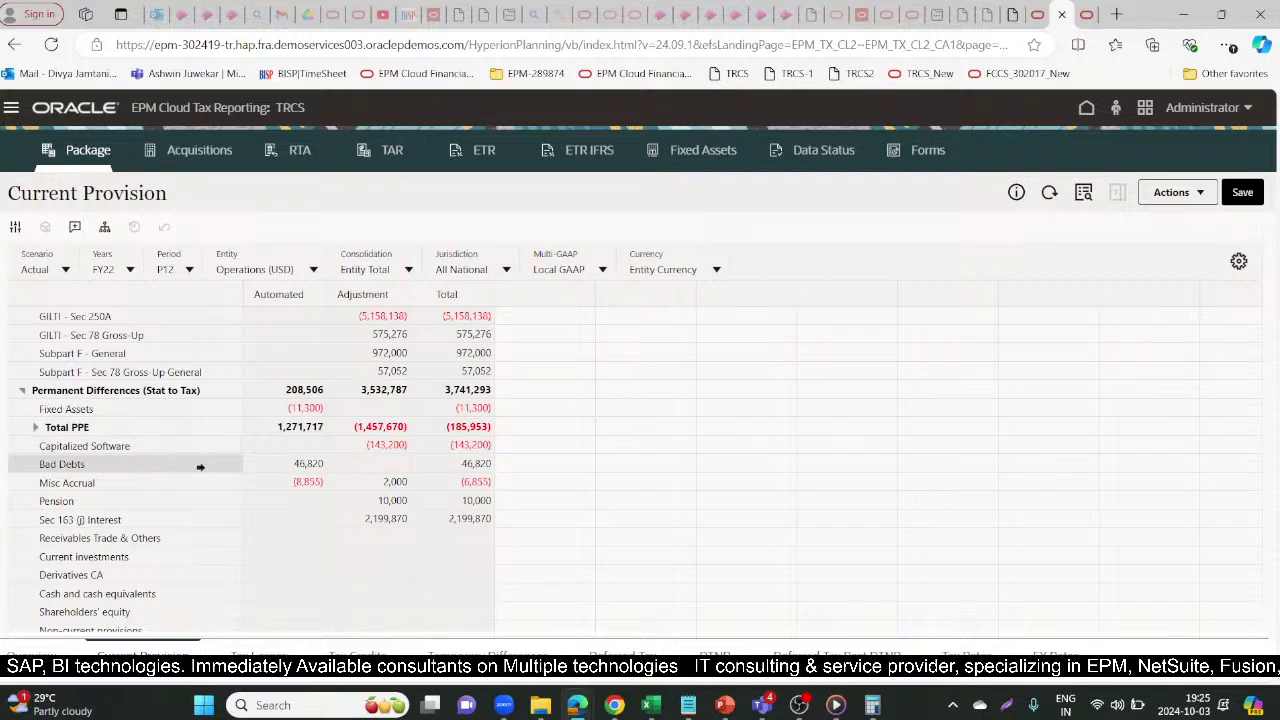
left_click(290, 463)
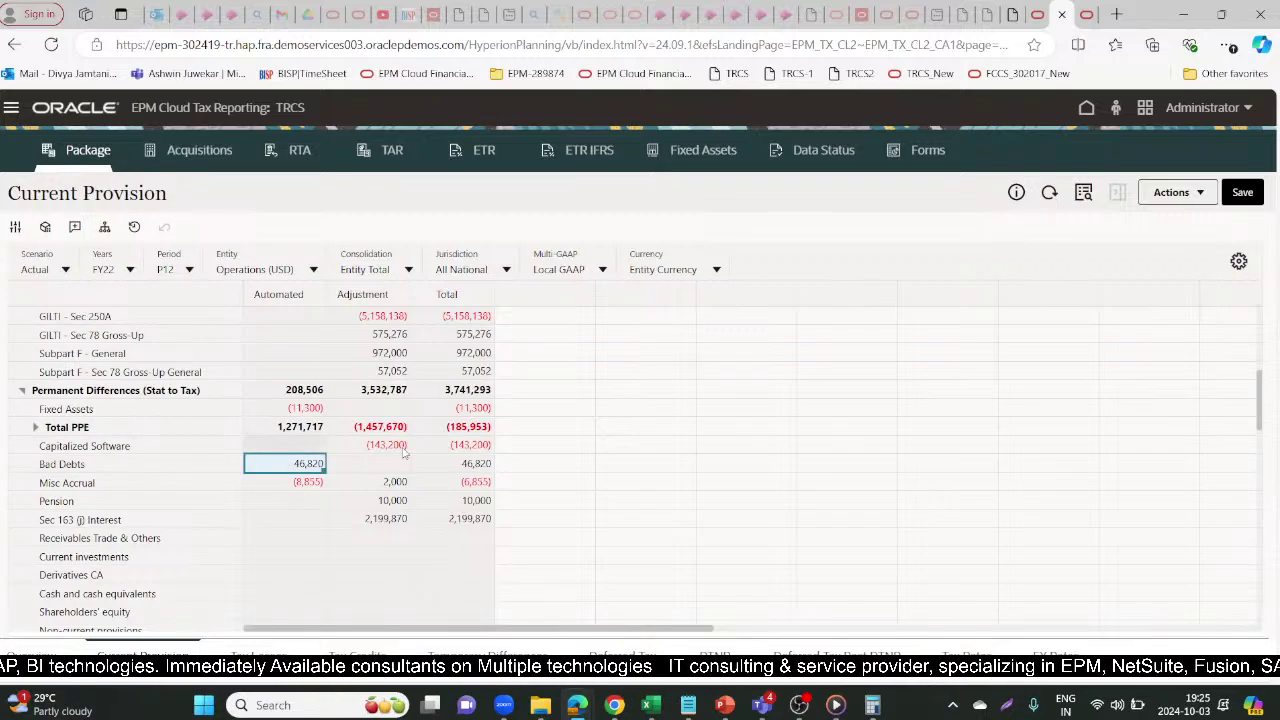
Compare the Bad Debts automated amount with the result in Calculator, and minimize Calculator
left_click(873, 705)
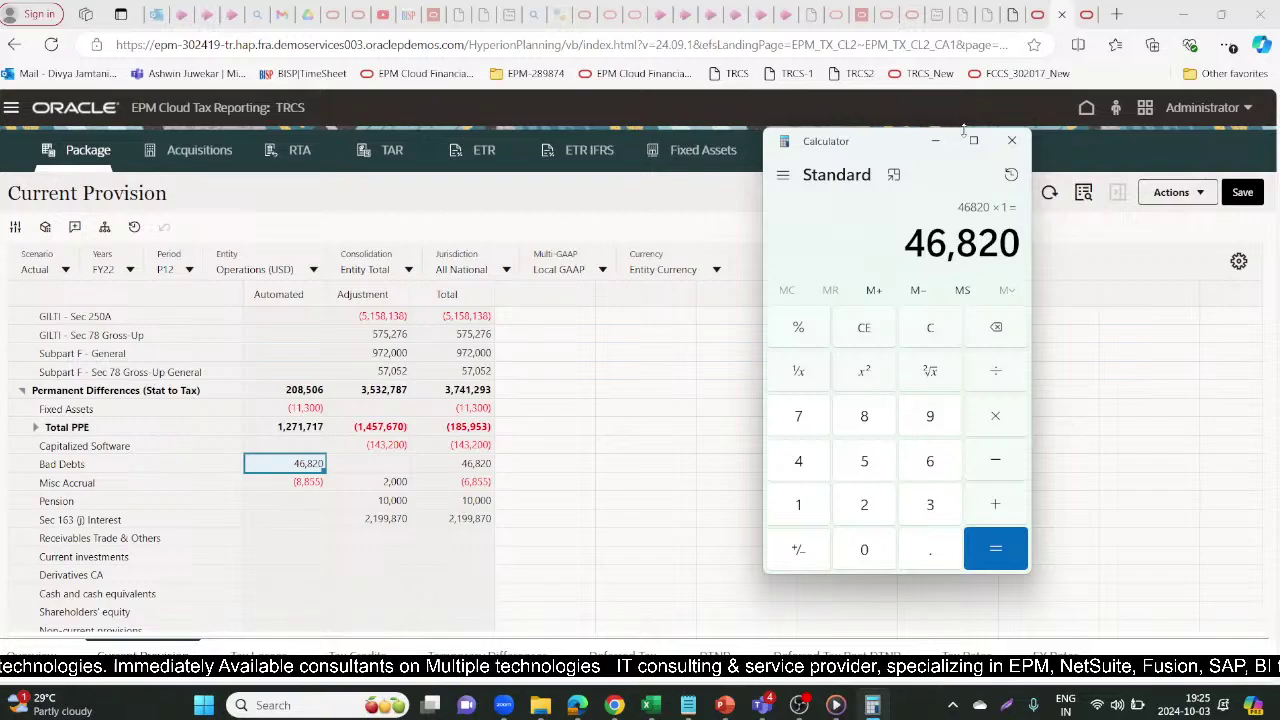
left_click(935, 140)
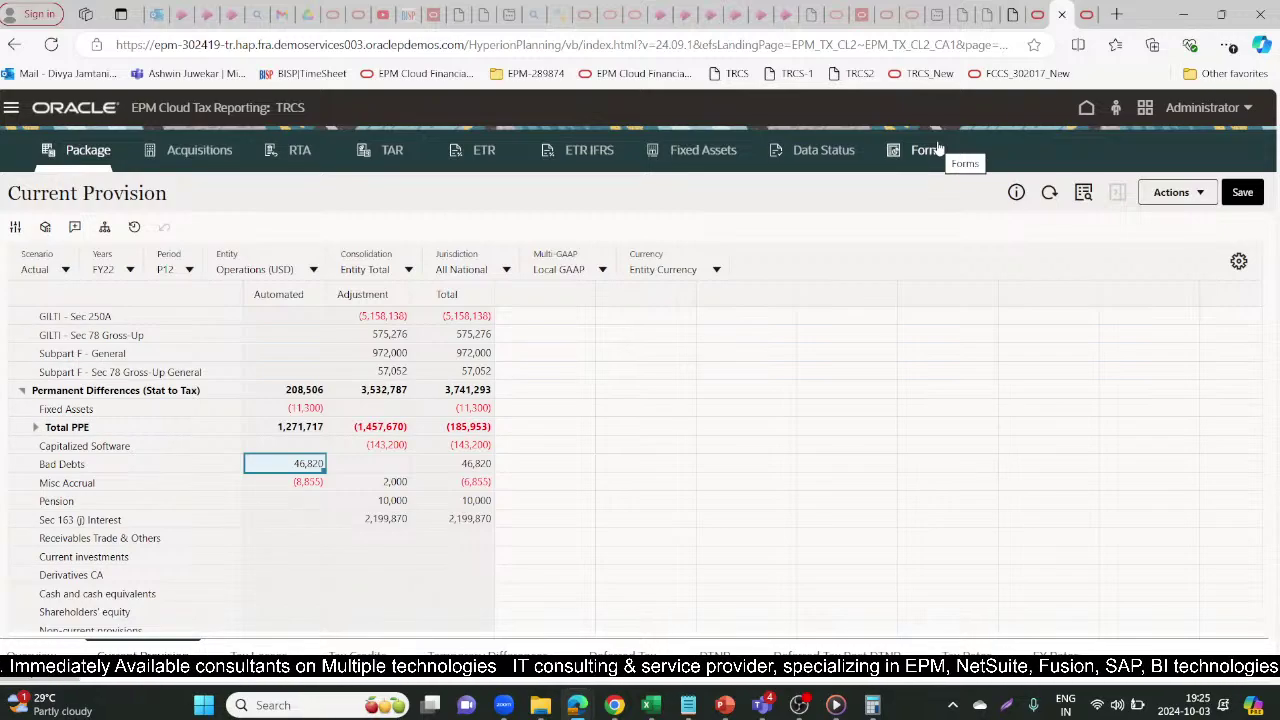
key("alt+Tab")
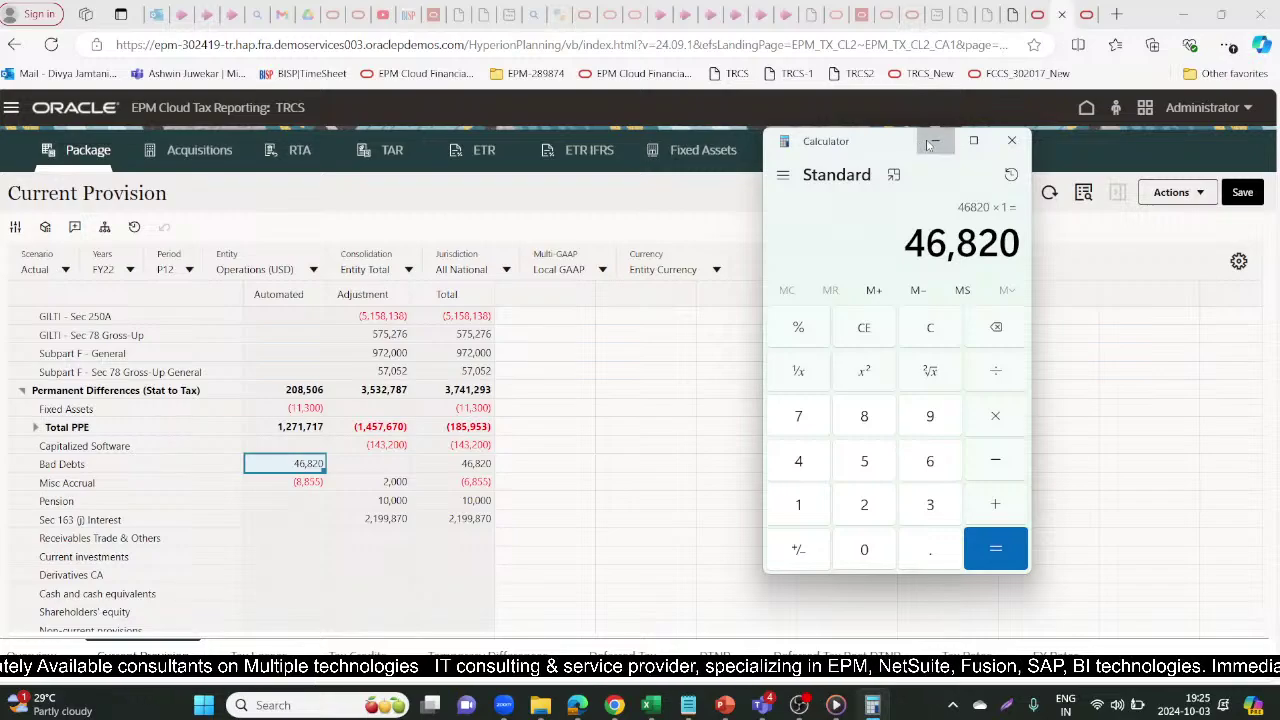
left_click(935, 141)
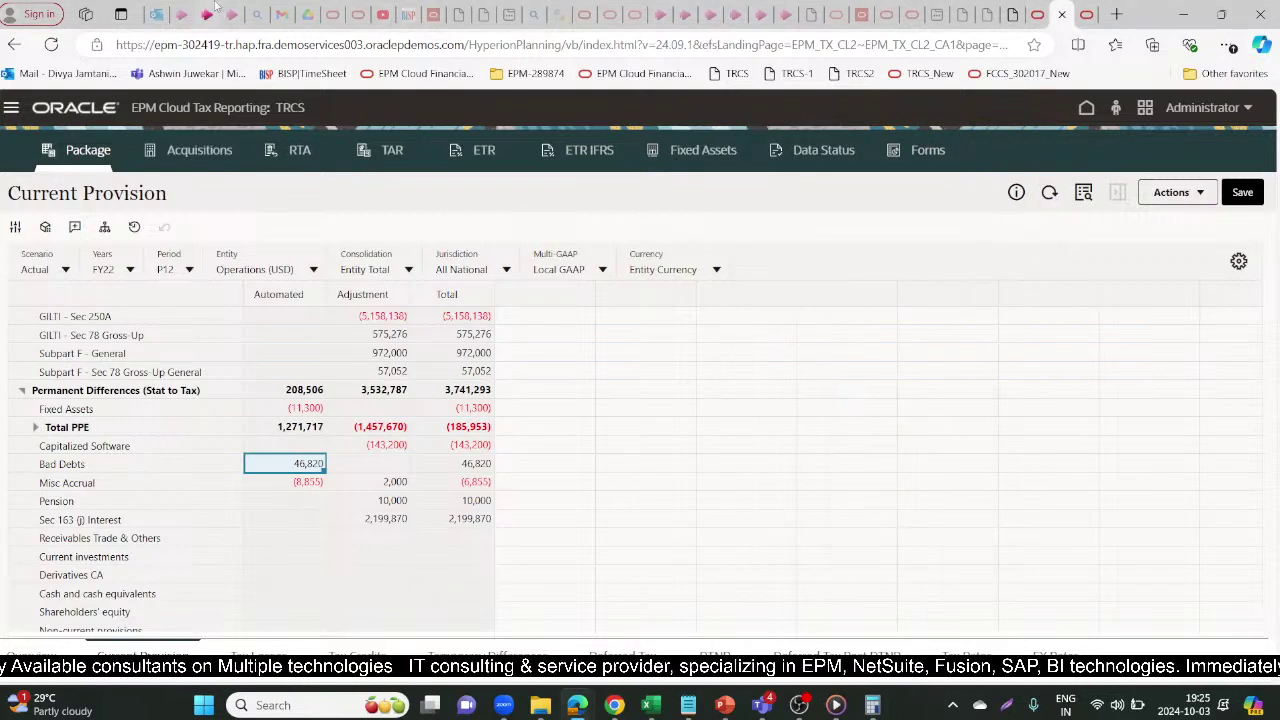
Switch to the YouTube Studio live stream page and end the stream, confirming the prompt
left_click(376, 12)
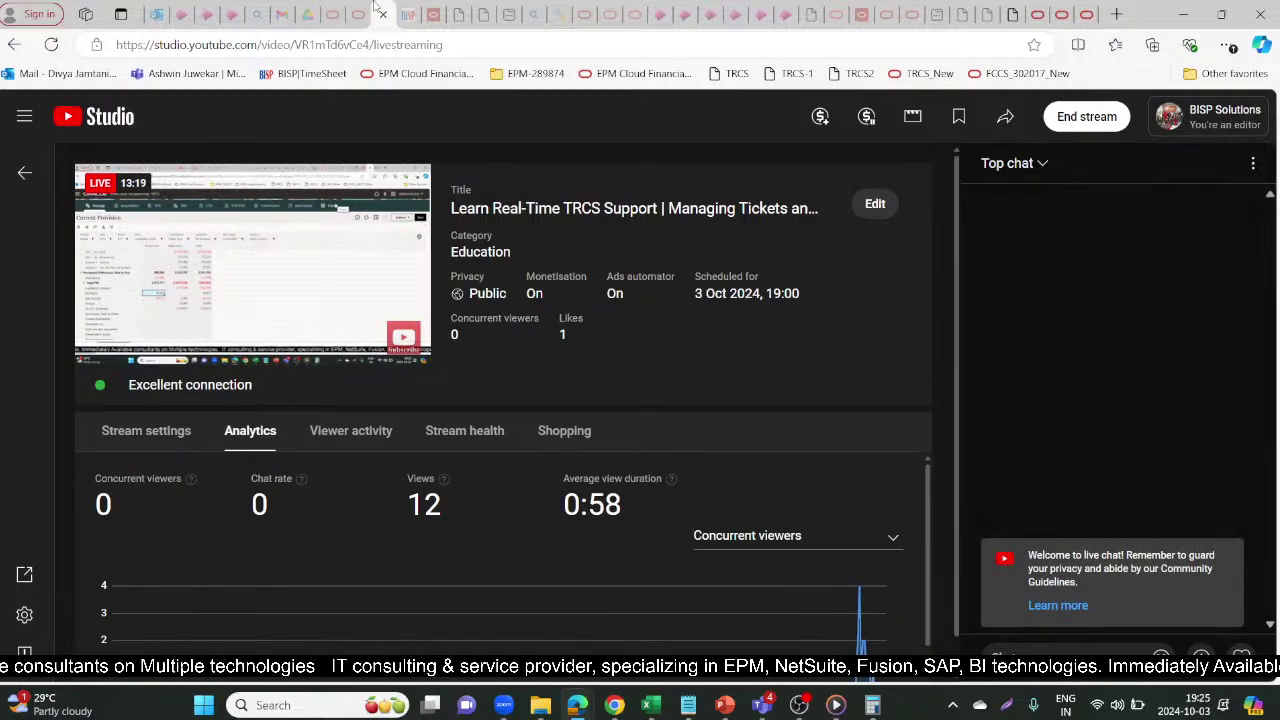
left_click(1087, 118)
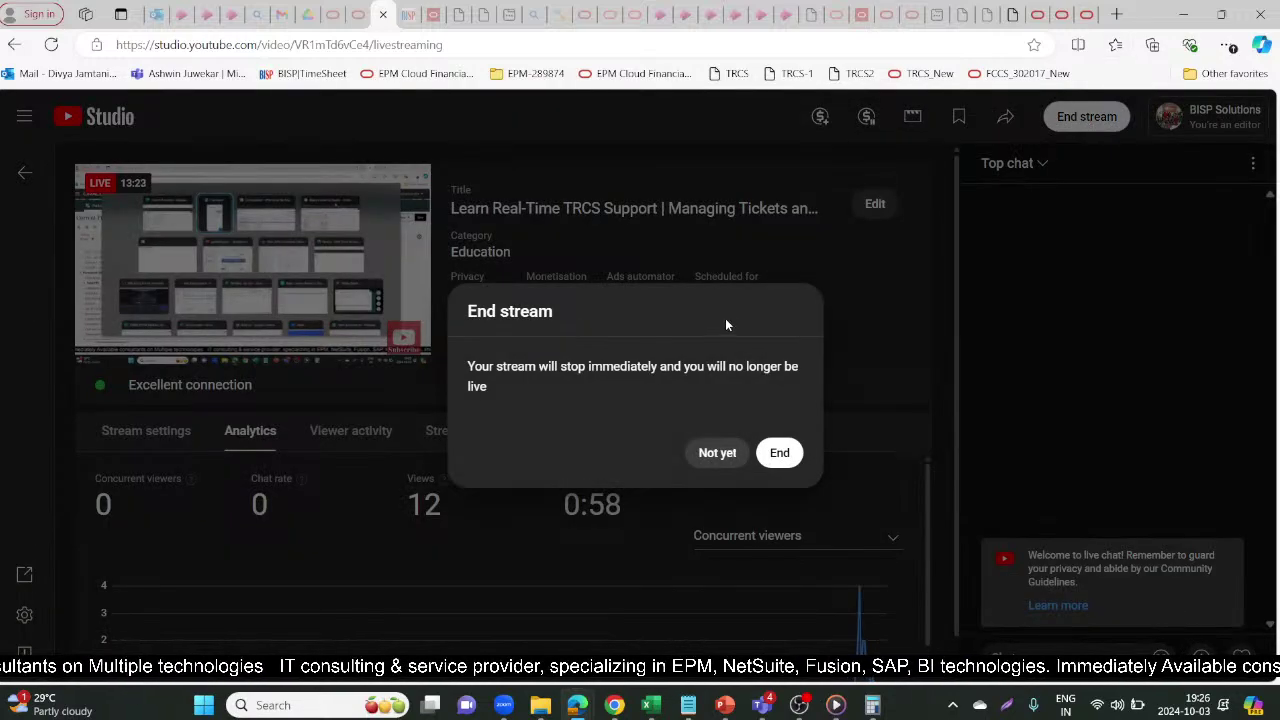
left_click(779, 453)
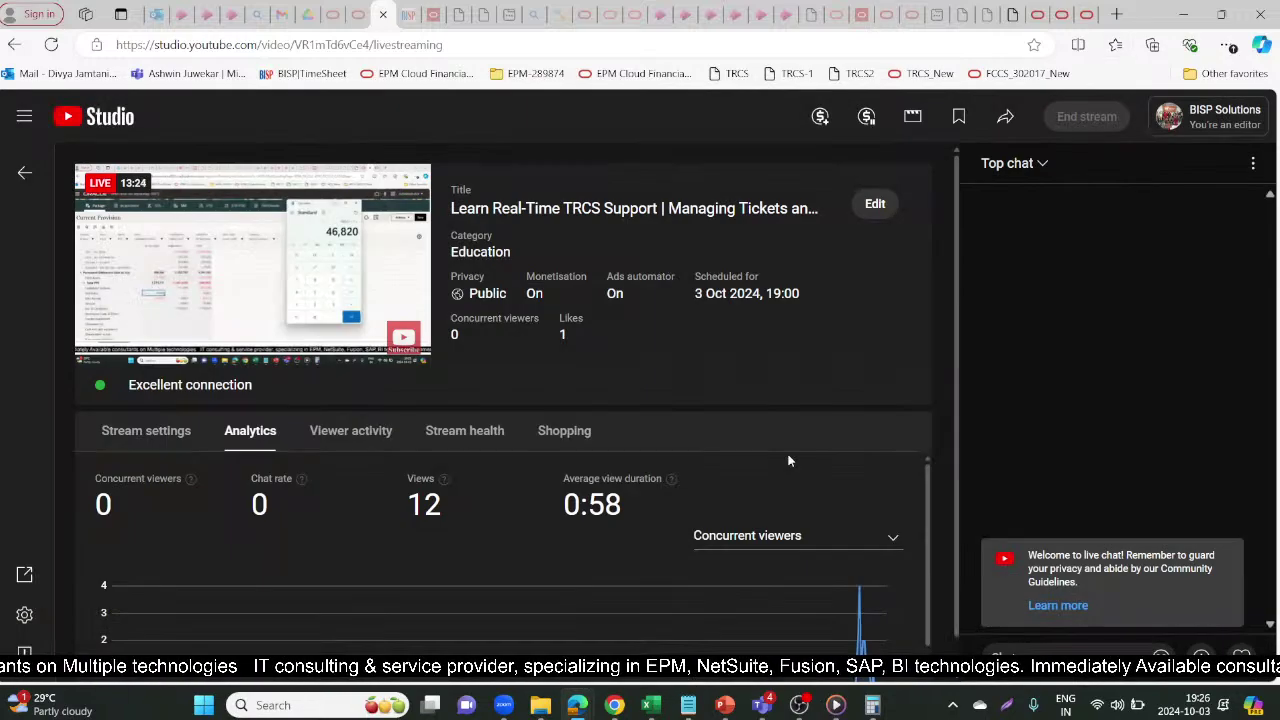